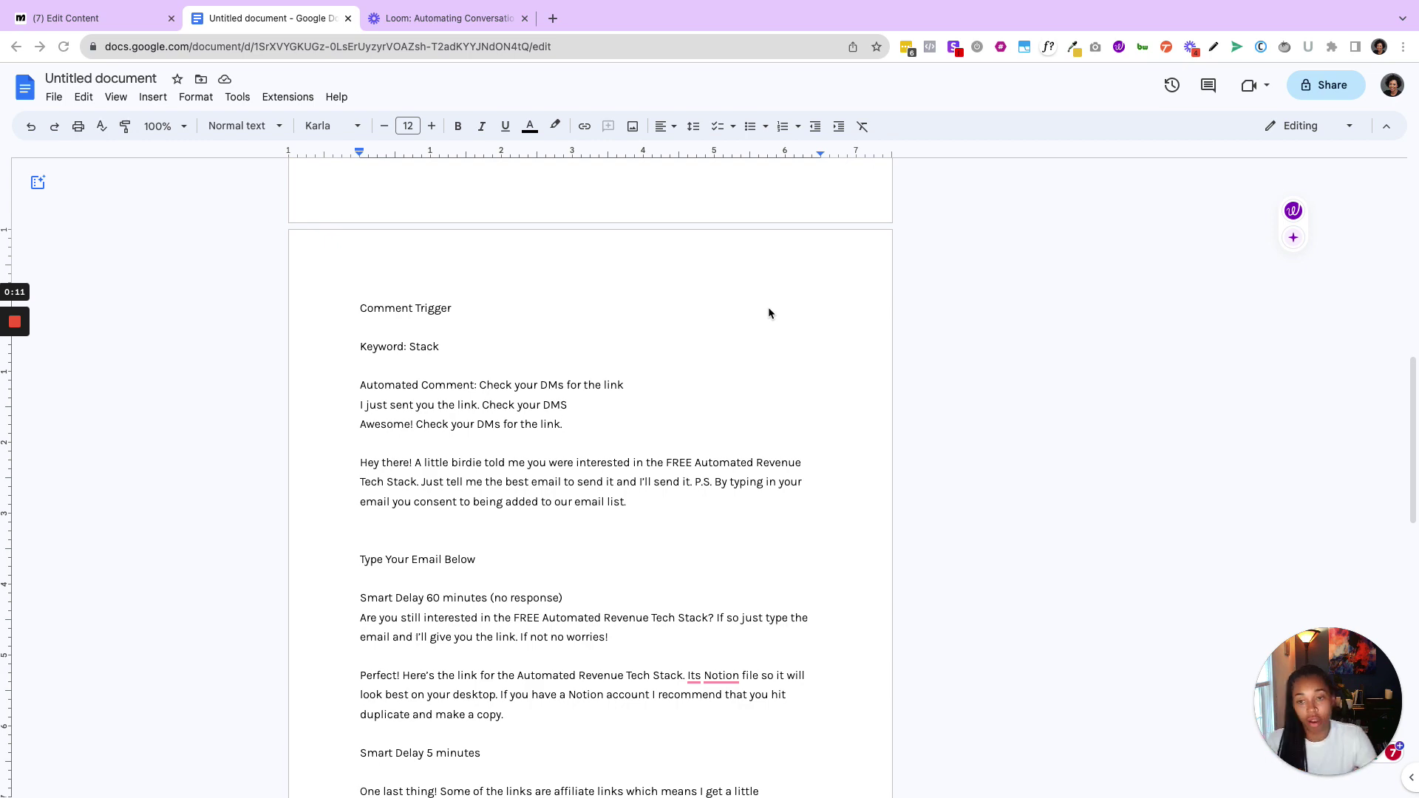
Review the DM and comment trigger scripts in the document, including their messages and smart delays
scroll(657, 490, "up", 10)
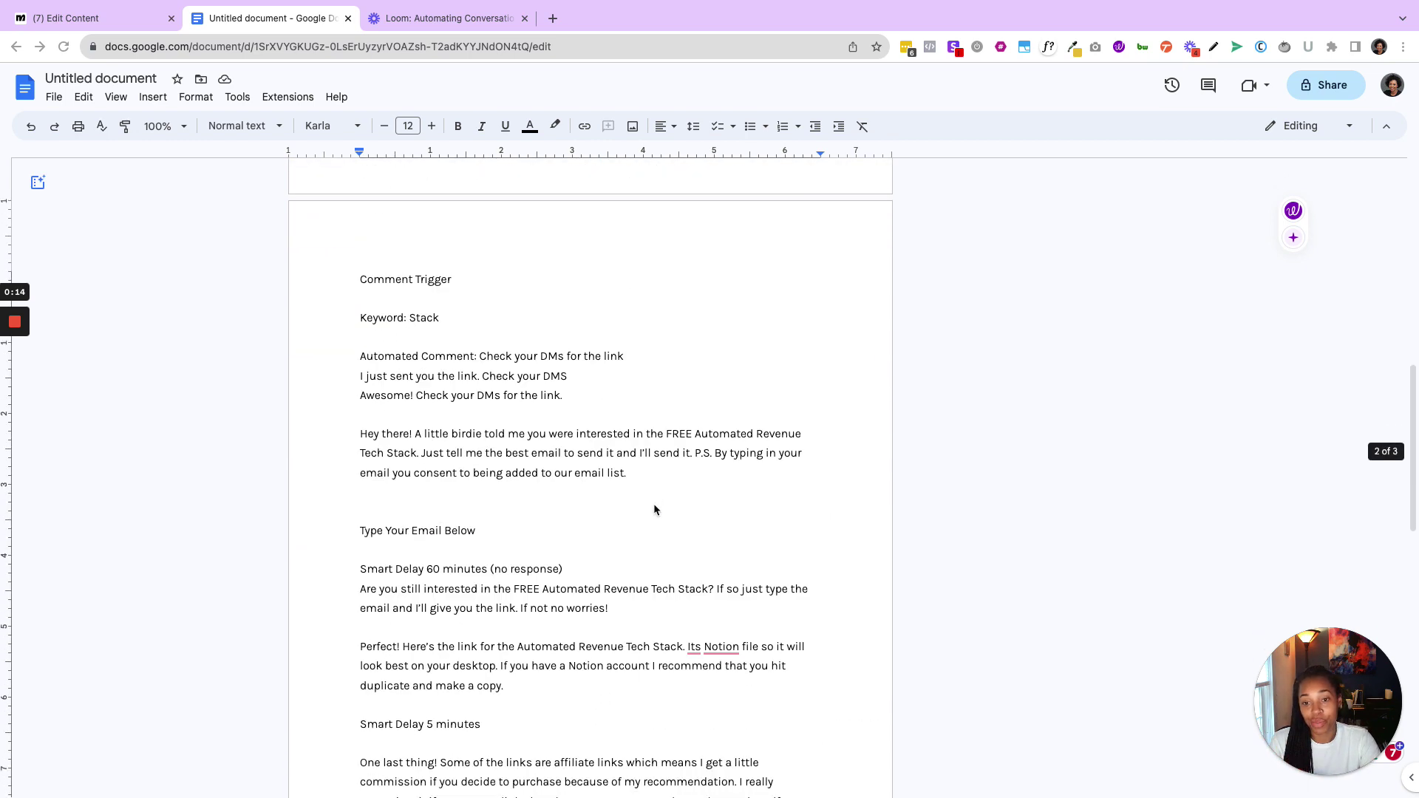
scroll(654, 504, "down", 6)
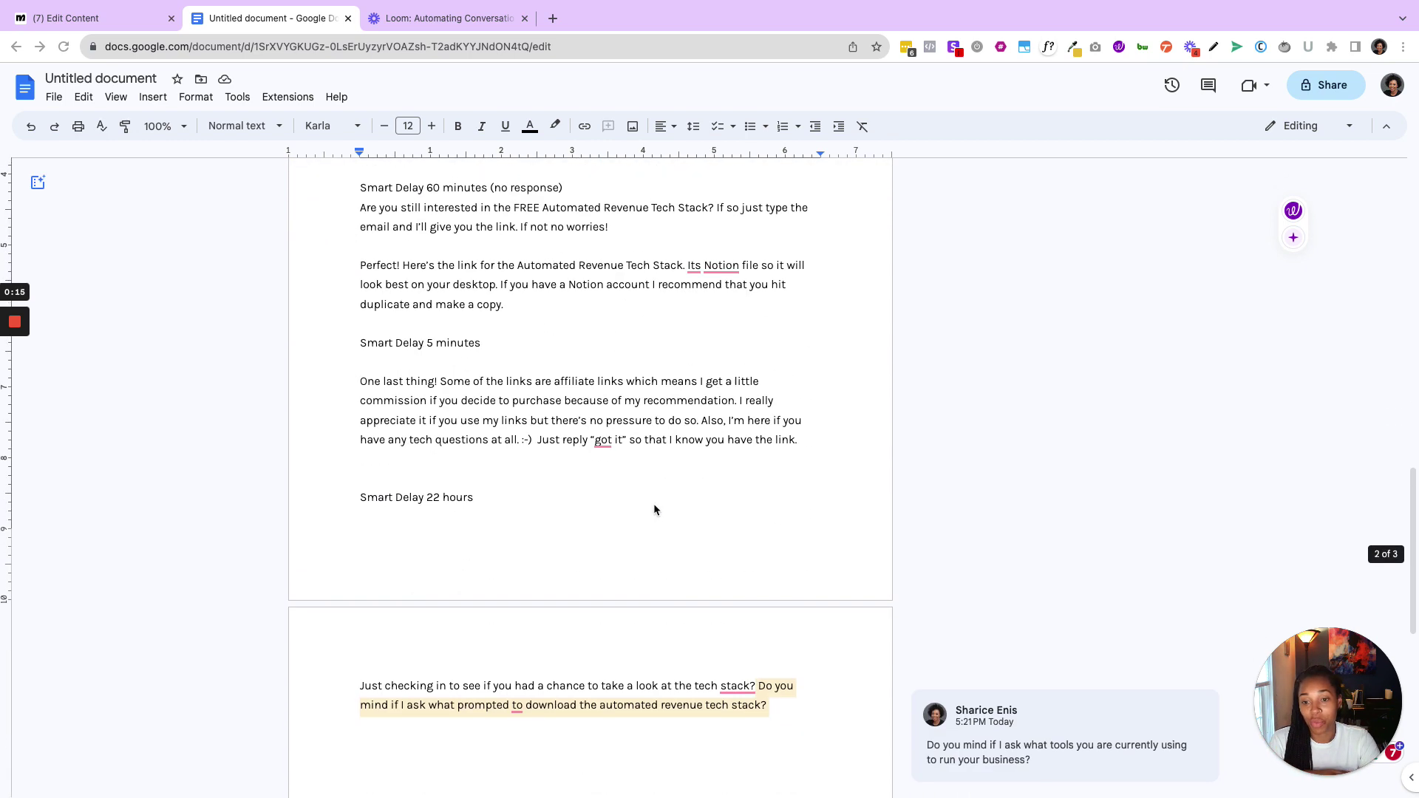
scroll(653, 504, "up", 2)
scroll(654, 506, "up", 3)
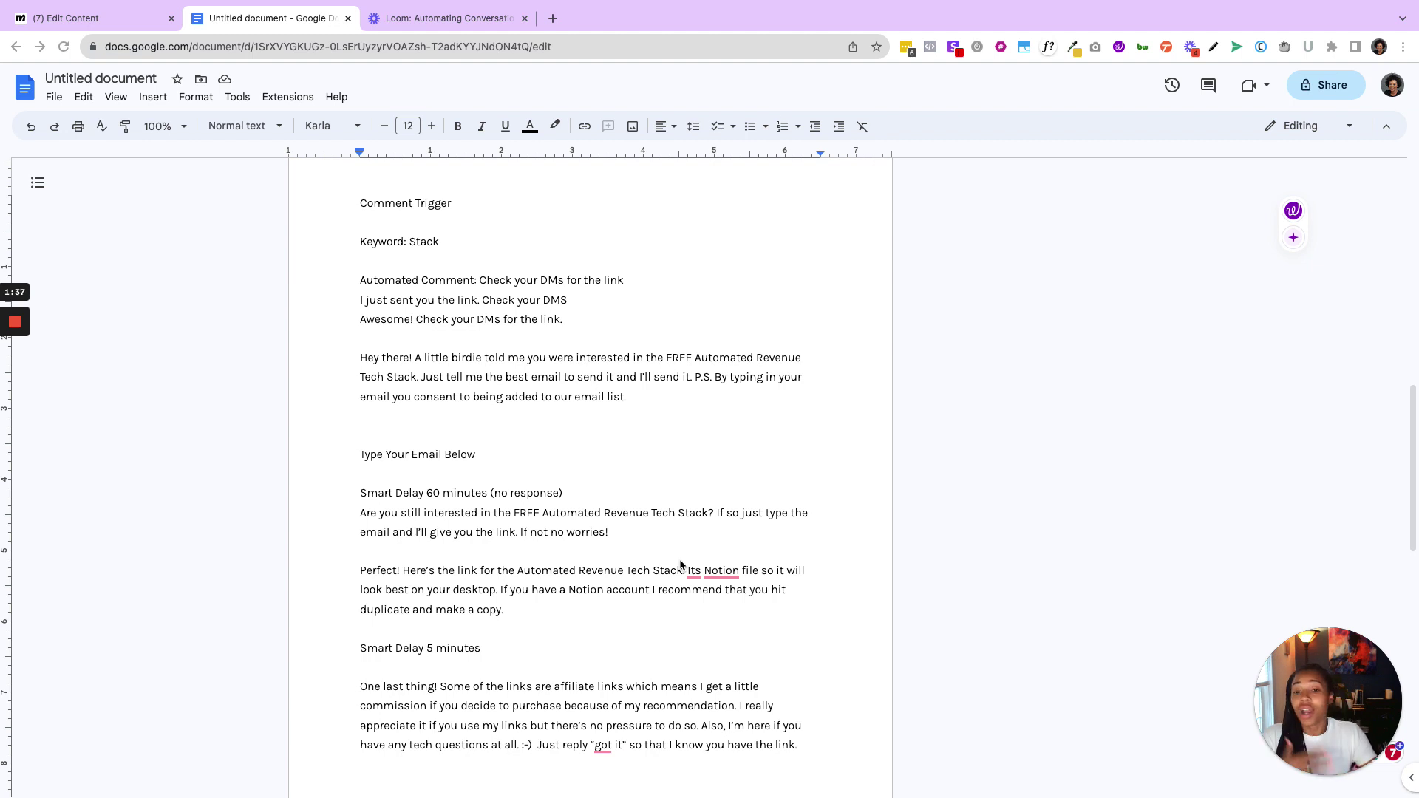
scroll(693, 621, "up", 1)
scroll(693, 627, "up", 1)
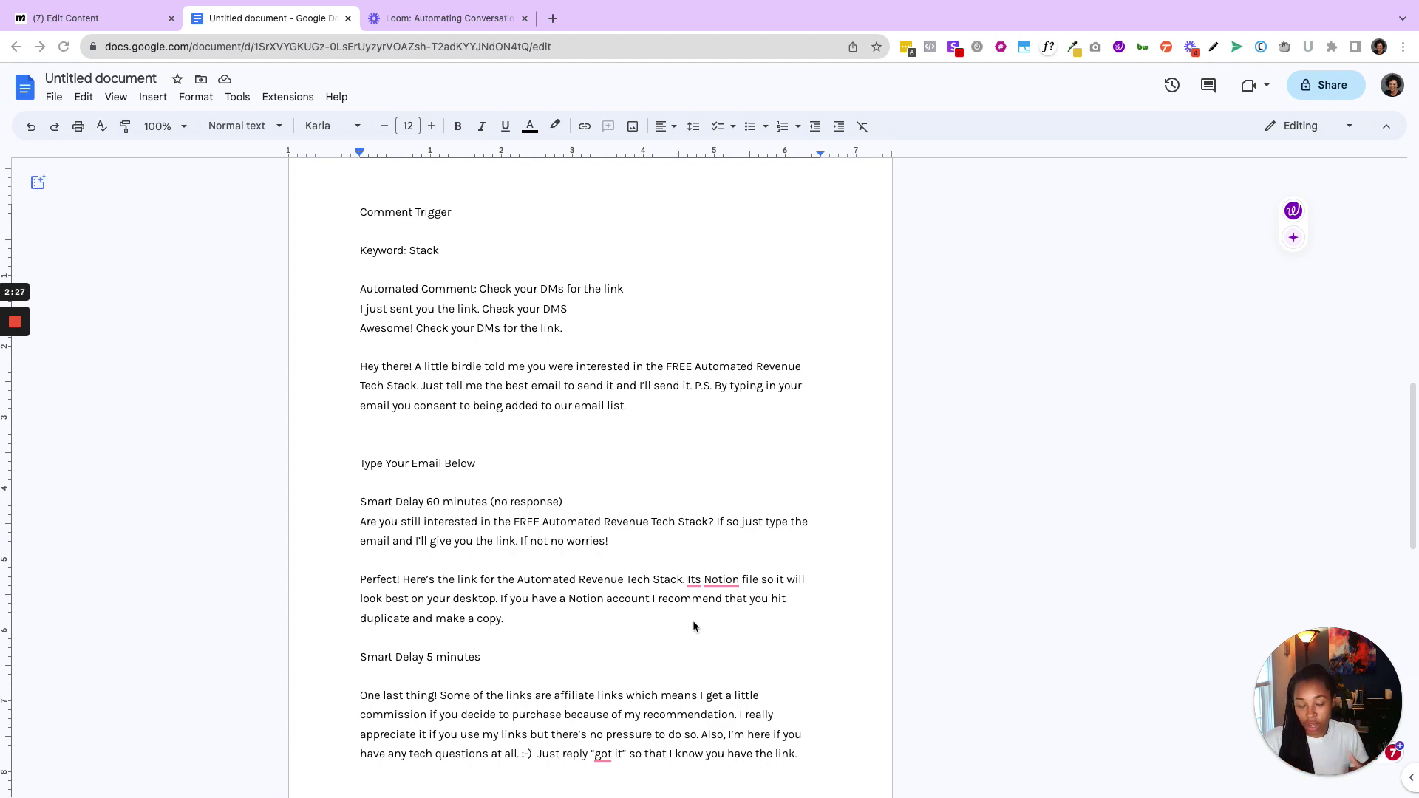
scroll(693, 627, "down", 10)
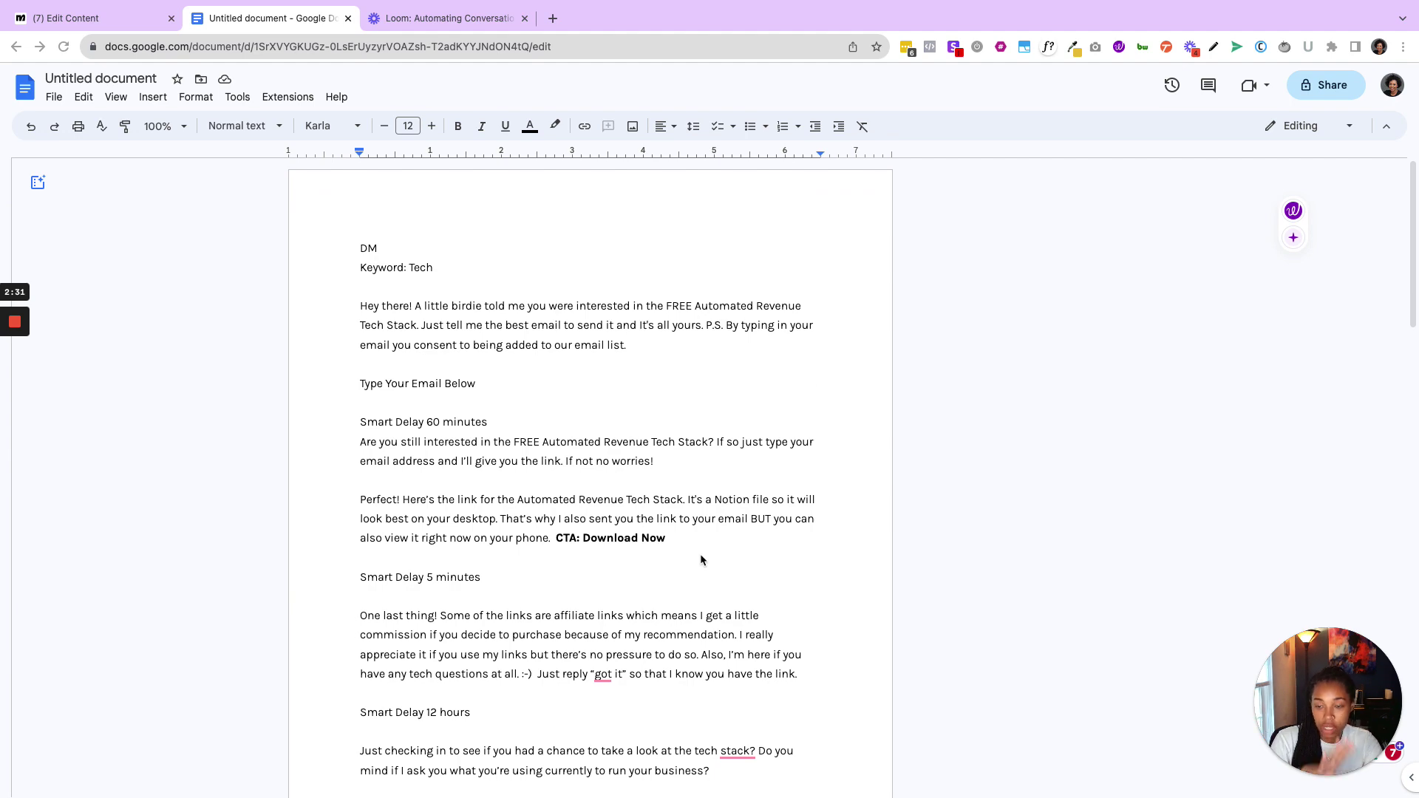
scroll(701, 560, "down", 9)
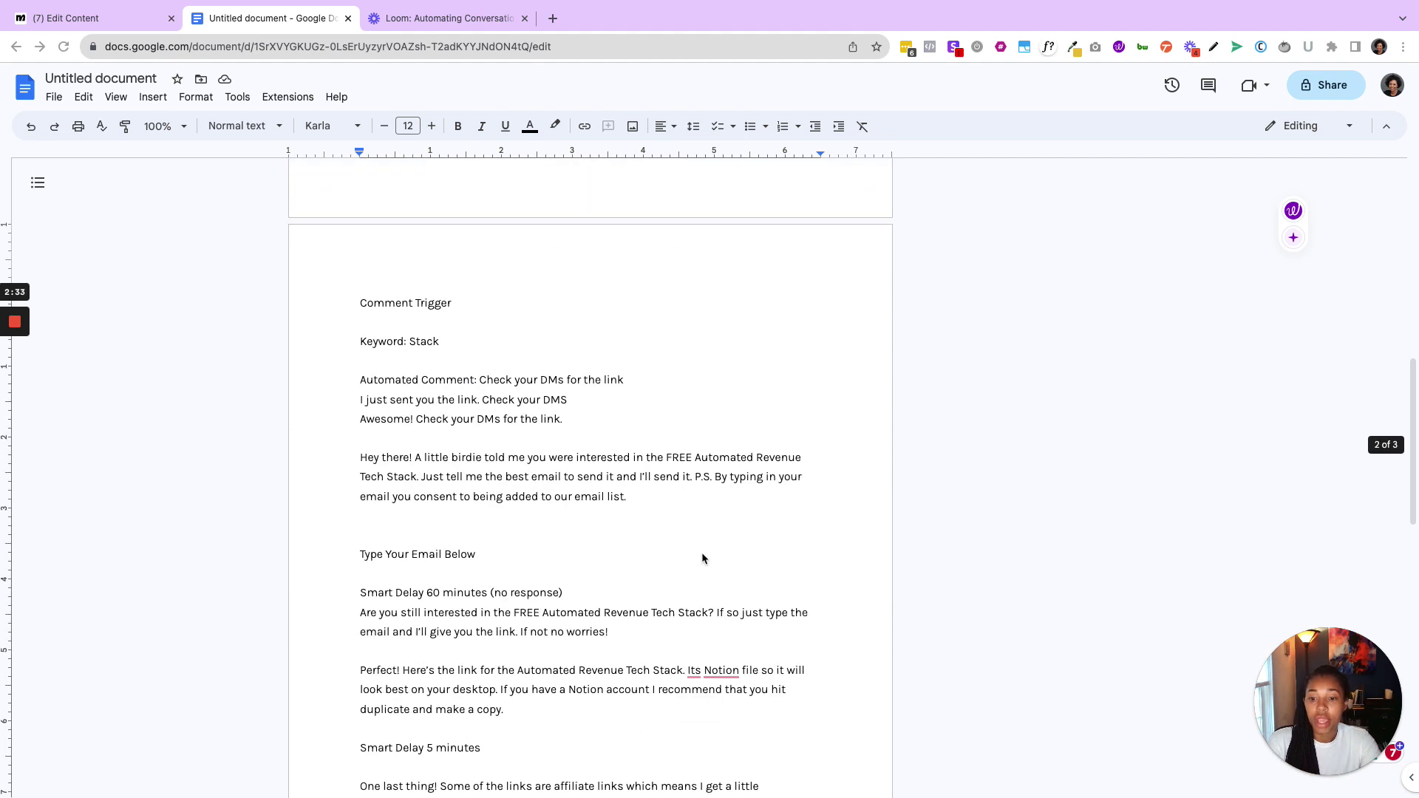
scroll(689, 543, "down", 2)
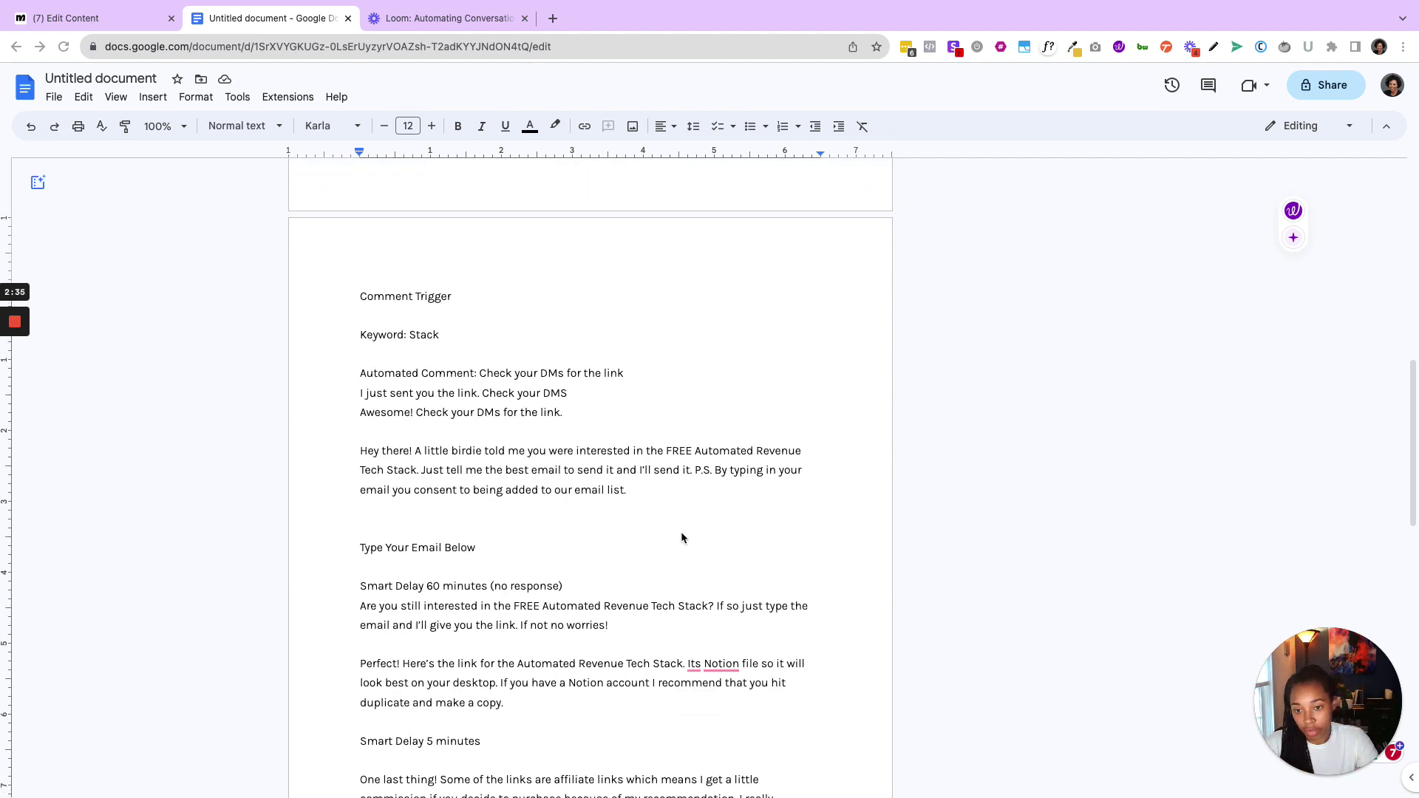
scroll(681, 535, "down", 1)
Examine the comment trigger's keyword and automated comments, comparing its message sequence with the DM script
left_click(516, 221)
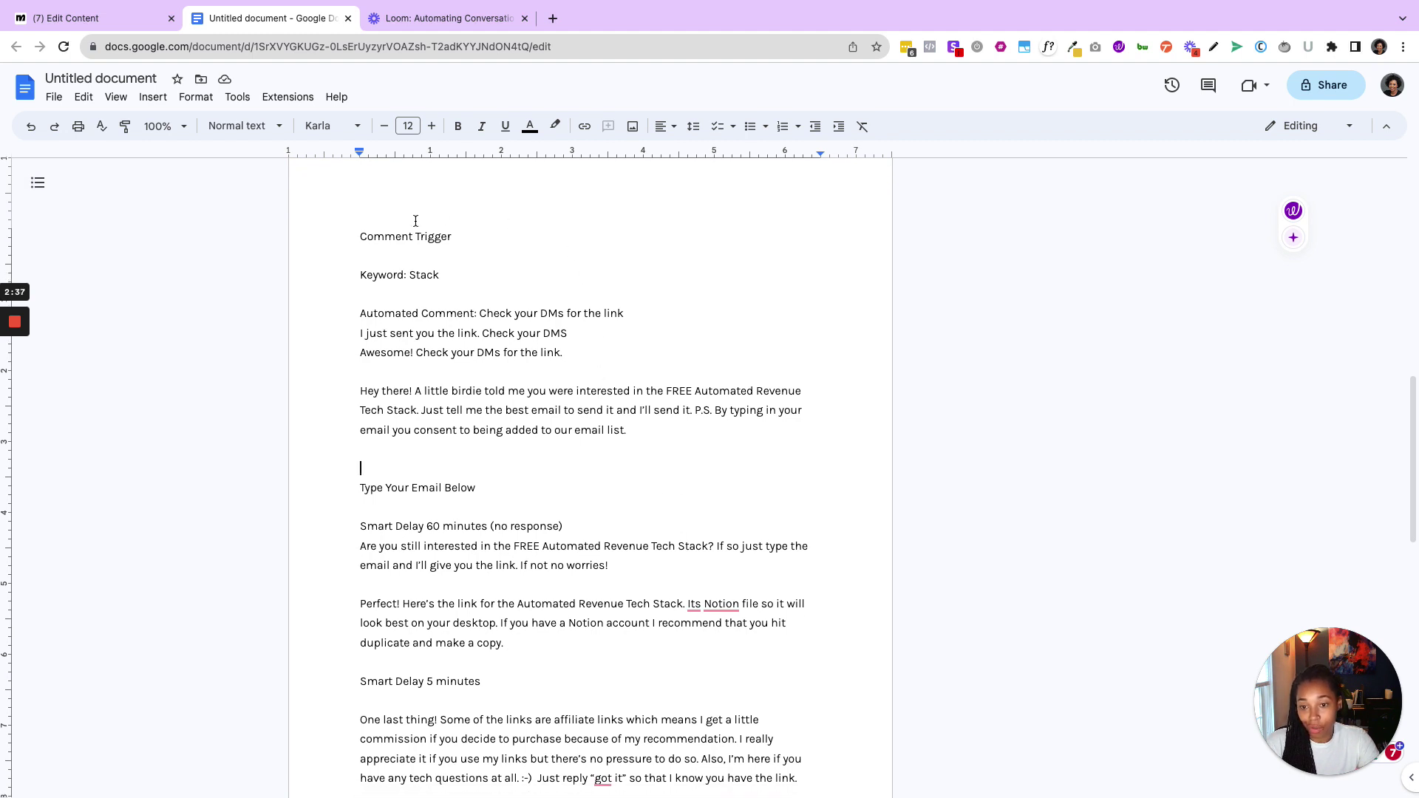
left_click_drag(354, 227, 613, 359)
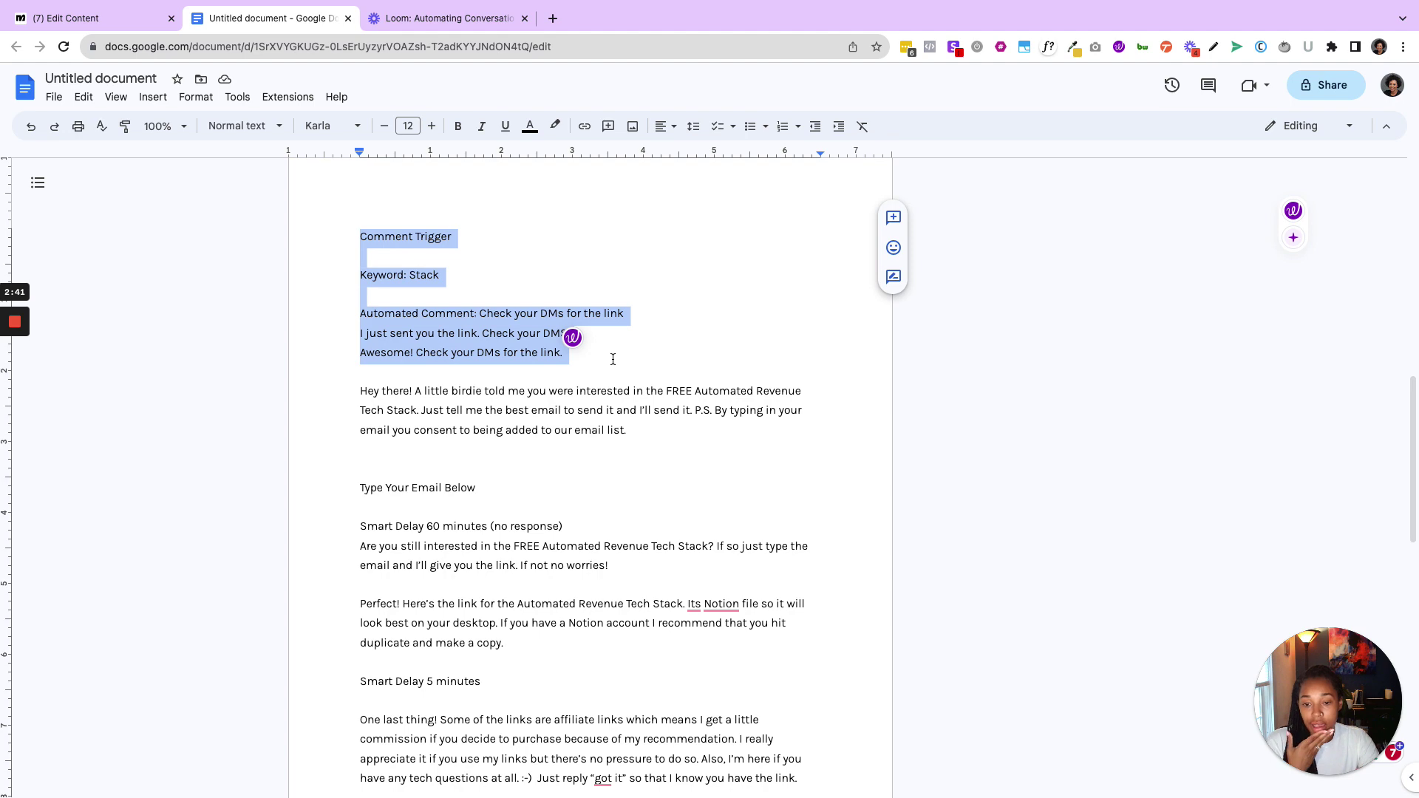
left_click(613, 359)
scroll(613, 359, "up", 10)
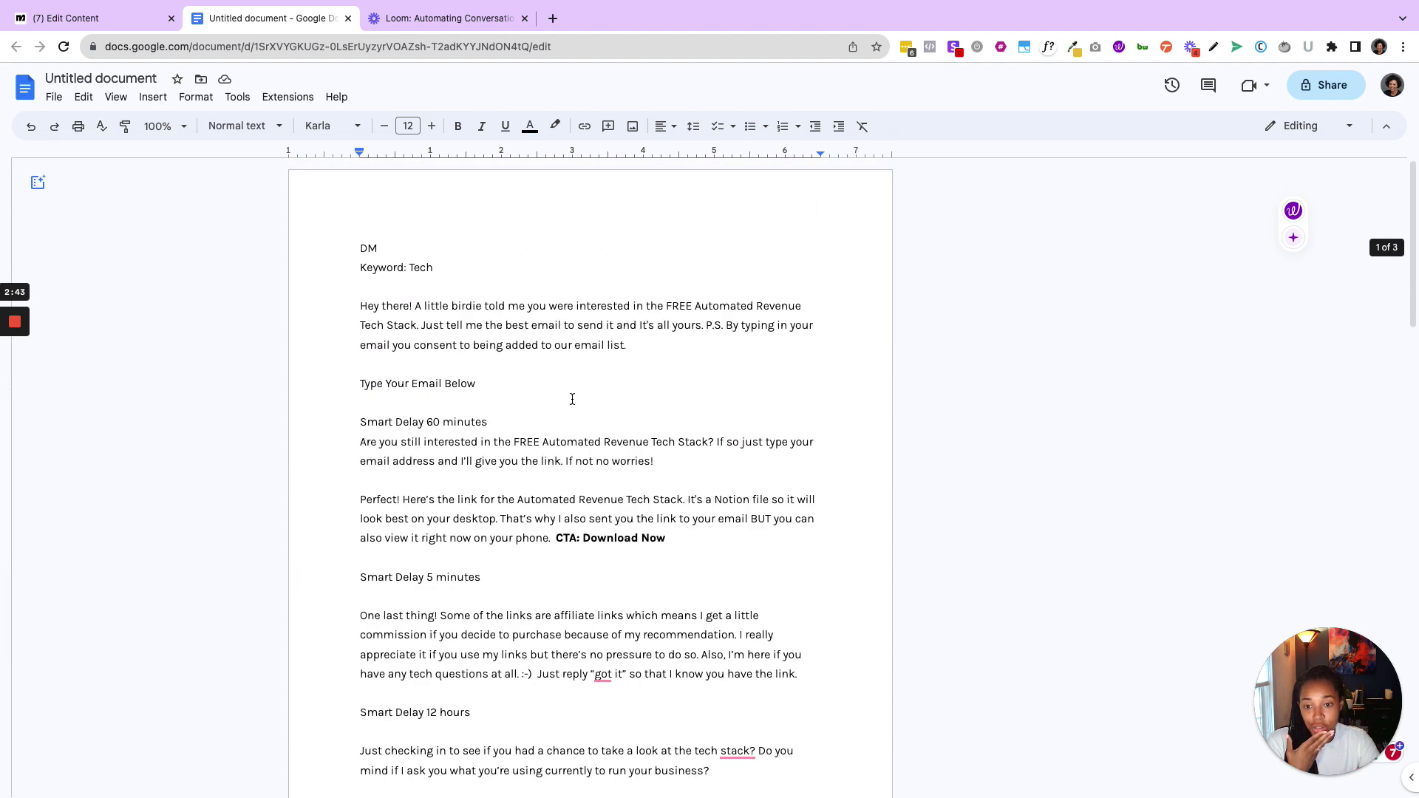
scroll(712, 629, "down", 10)
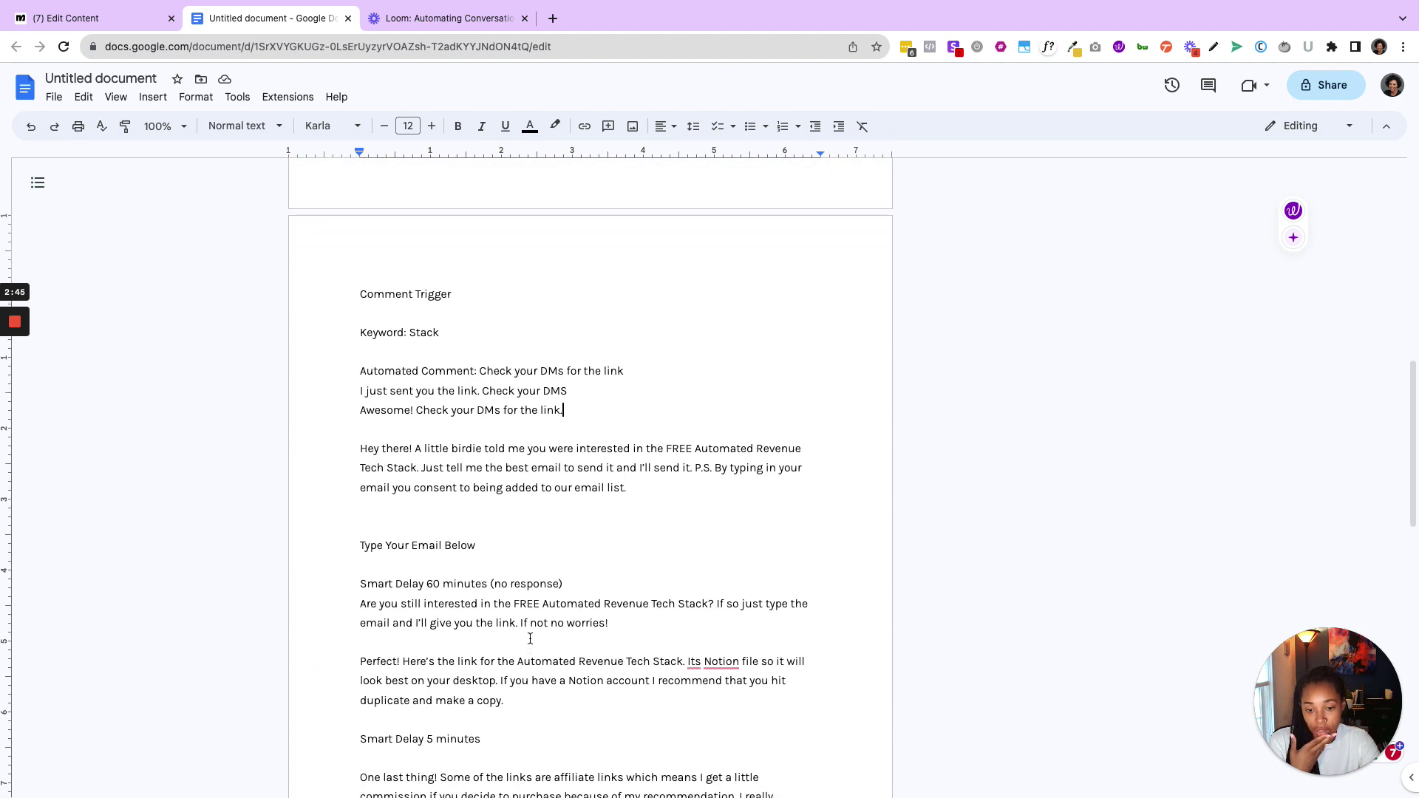
scroll(530, 638, "down", 4)
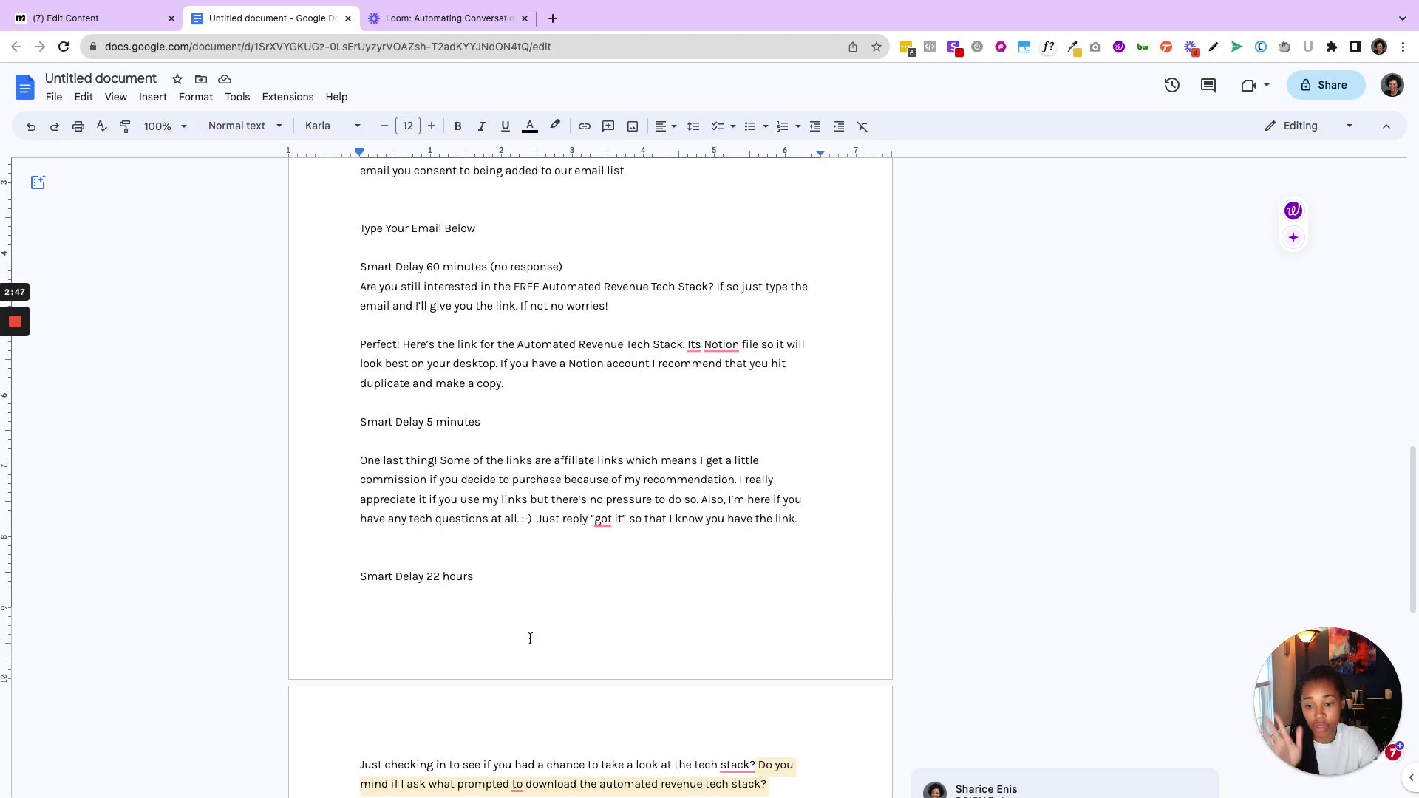
scroll(529, 639, "down", 6)
scroll(532, 637, "up", 6)
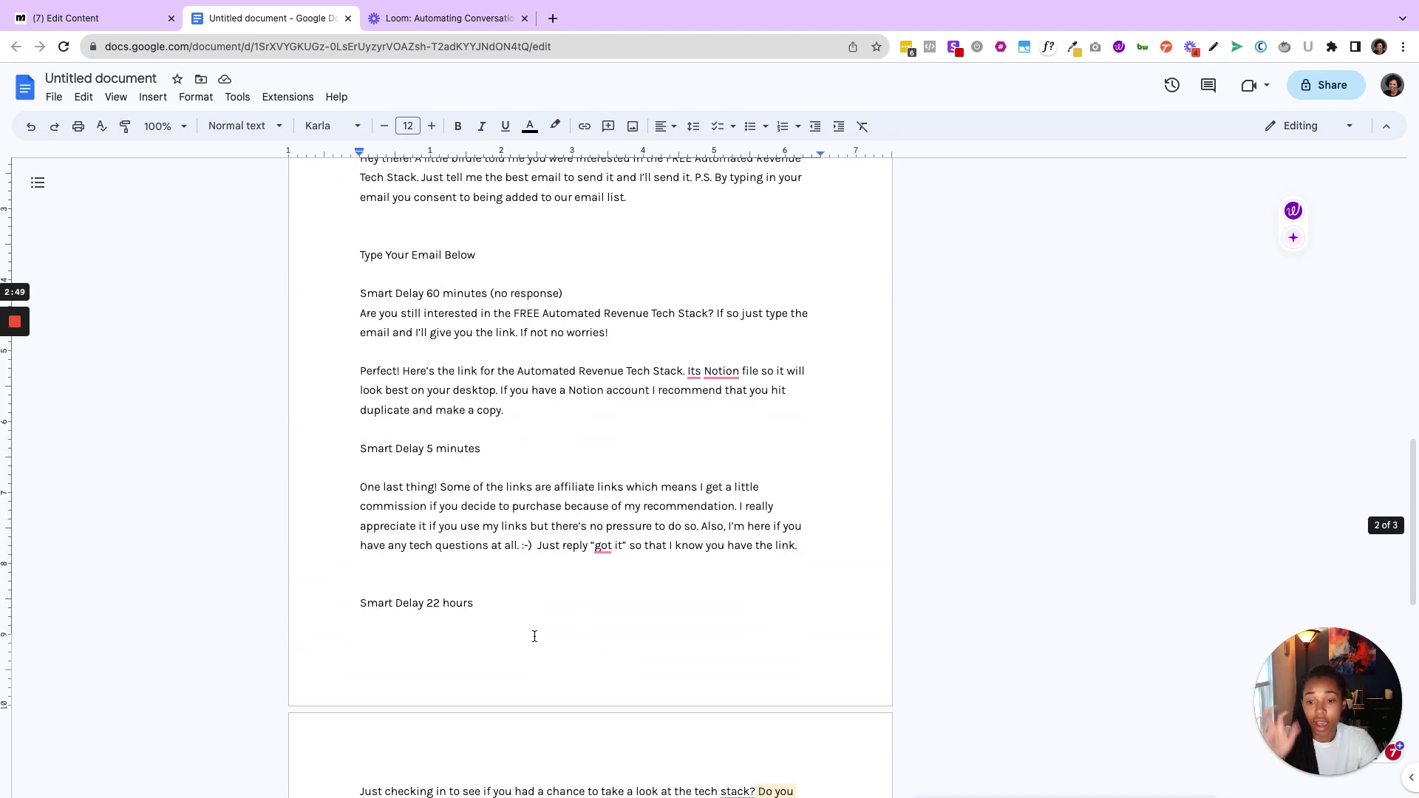
scroll(535, 636, "down", 4)
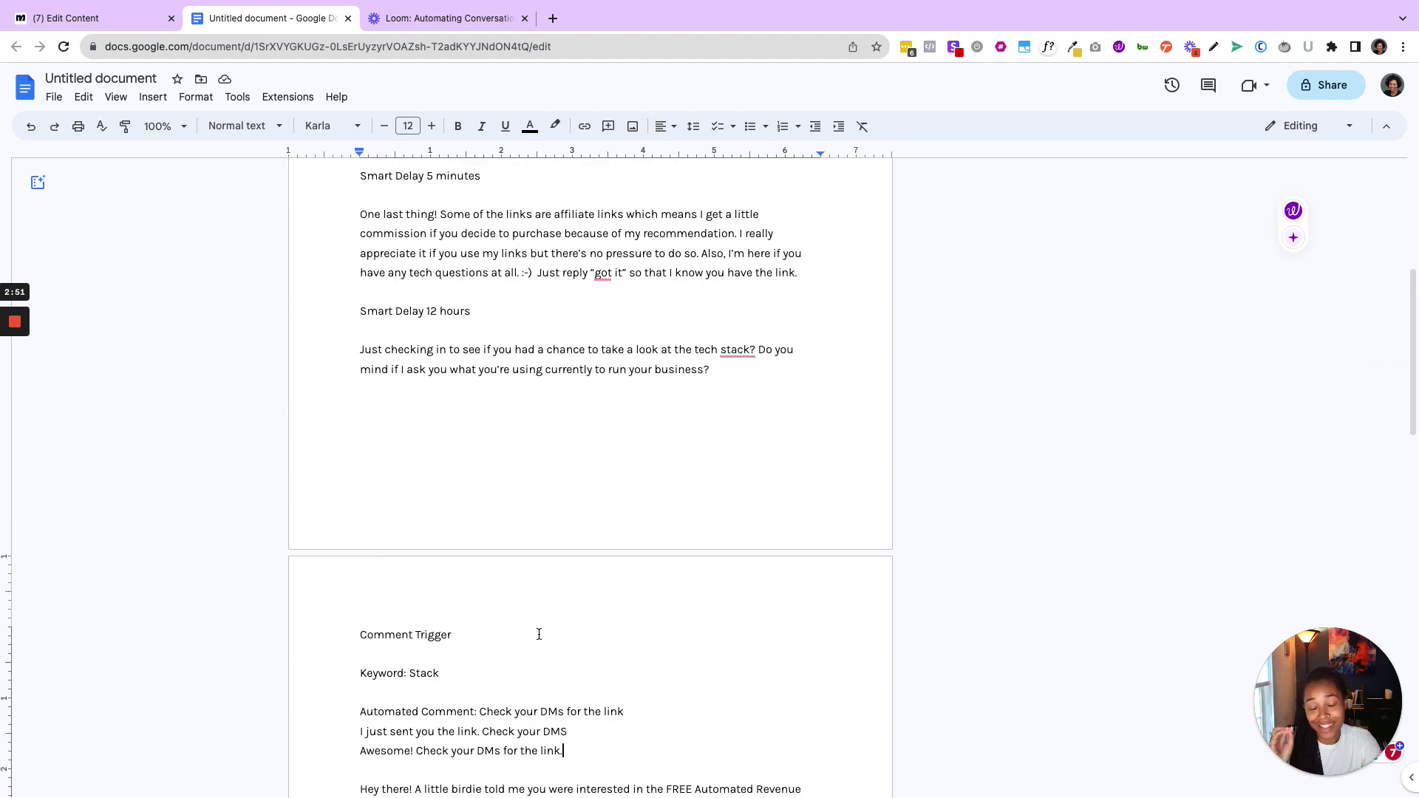
scroll(539, 635, "down", 4)
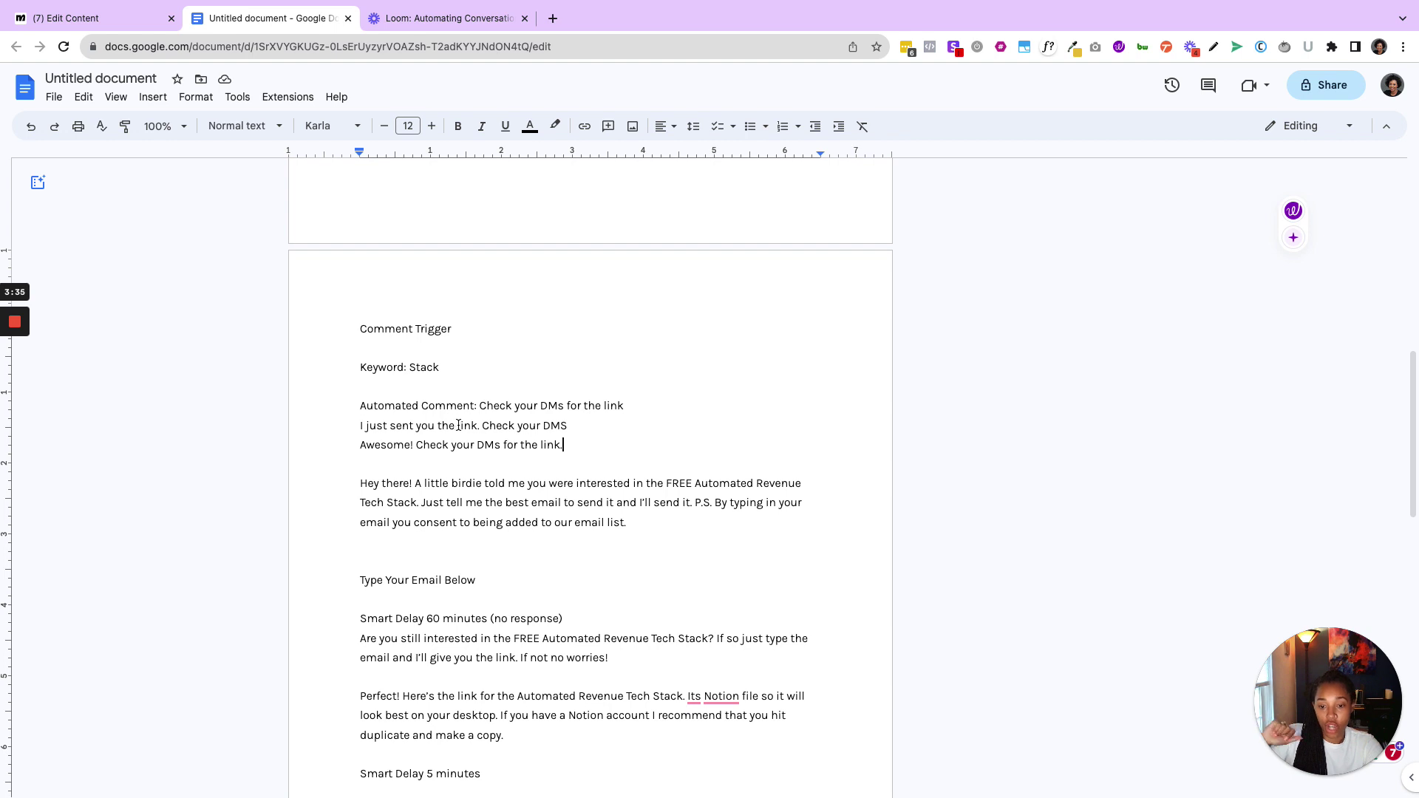
Switch to the Manychat flow and set the Instagram comment trigger to apply to the next post or reel
left_click(133, 18)
left_click_drag(757, 606, 619, 596)
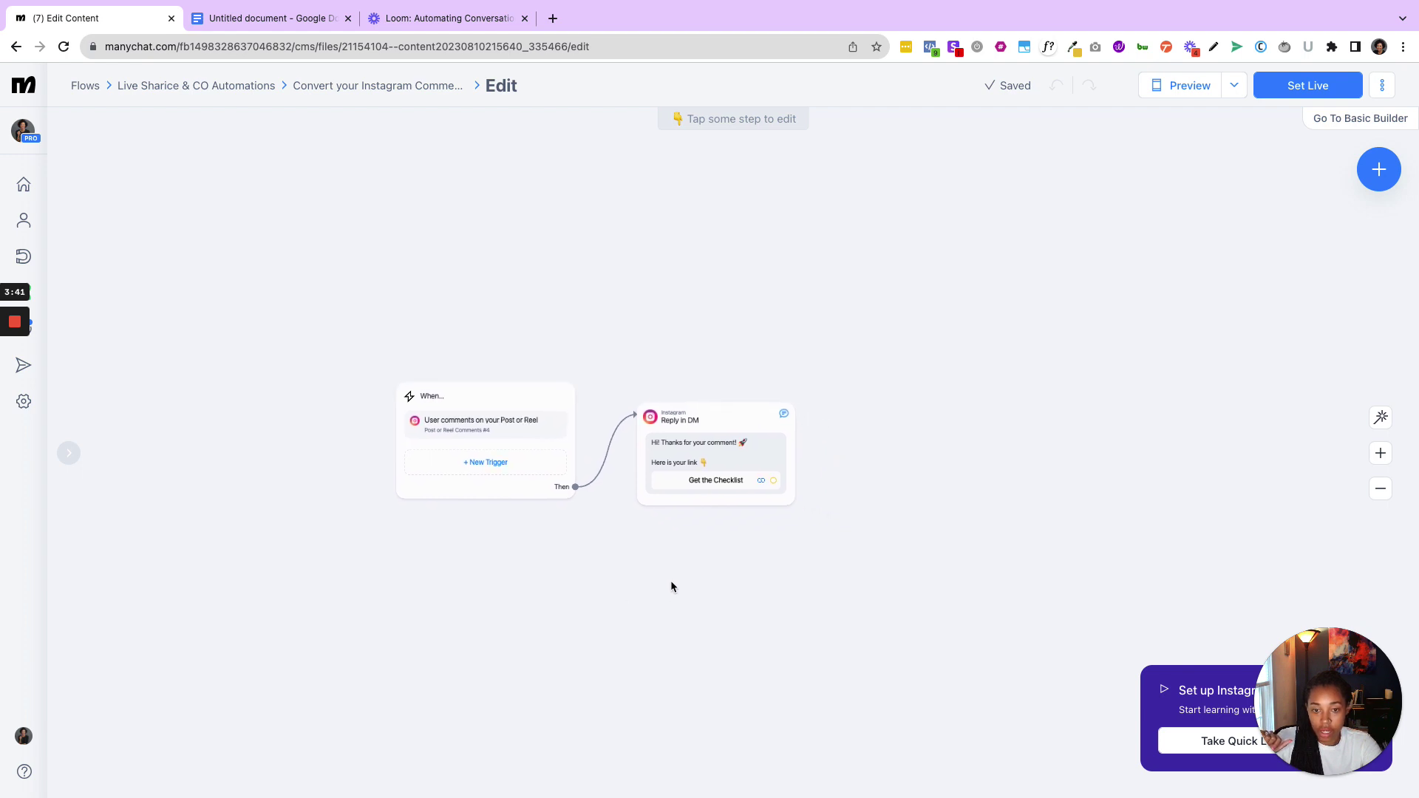
left_click(1380, 453)
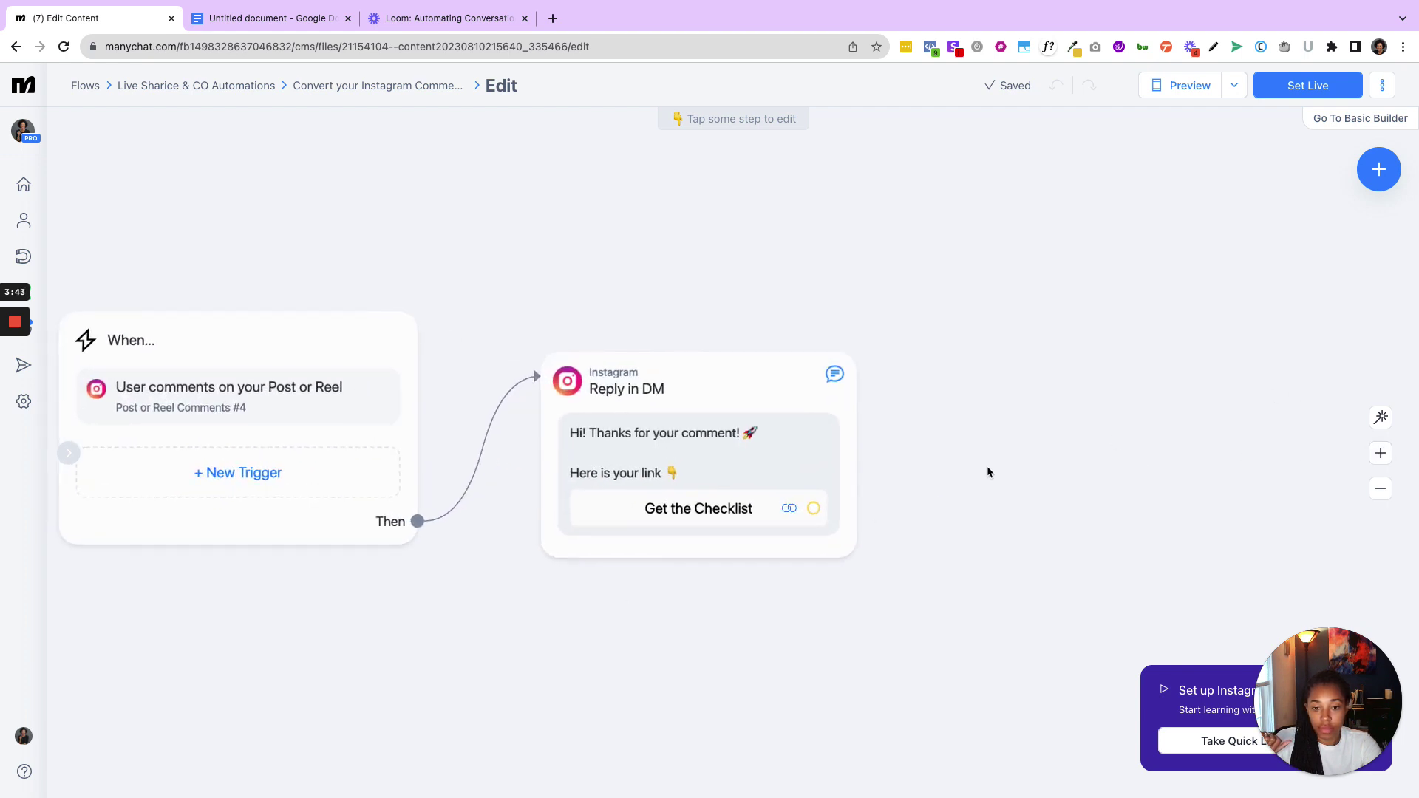
left_click(274, 380)
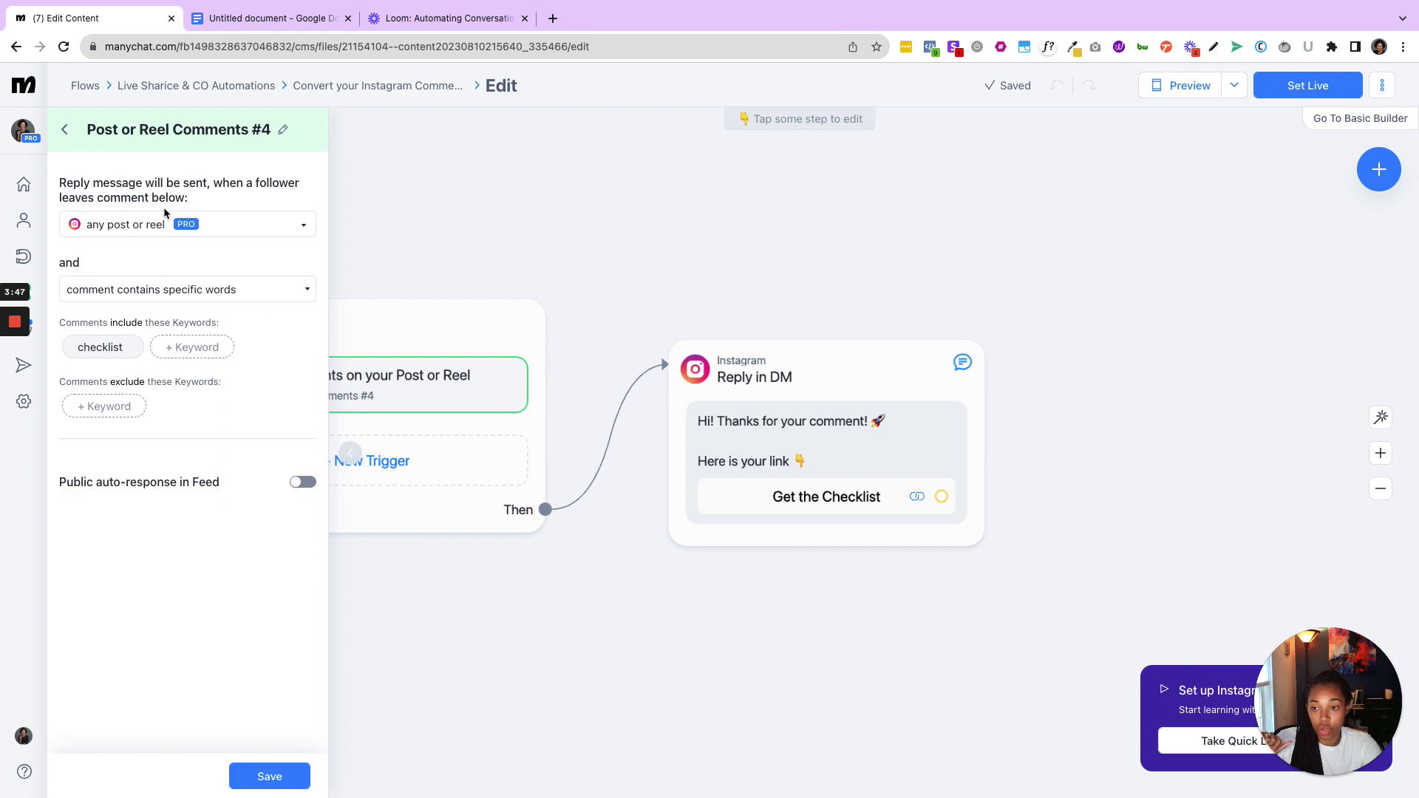
left_click(122, 227)
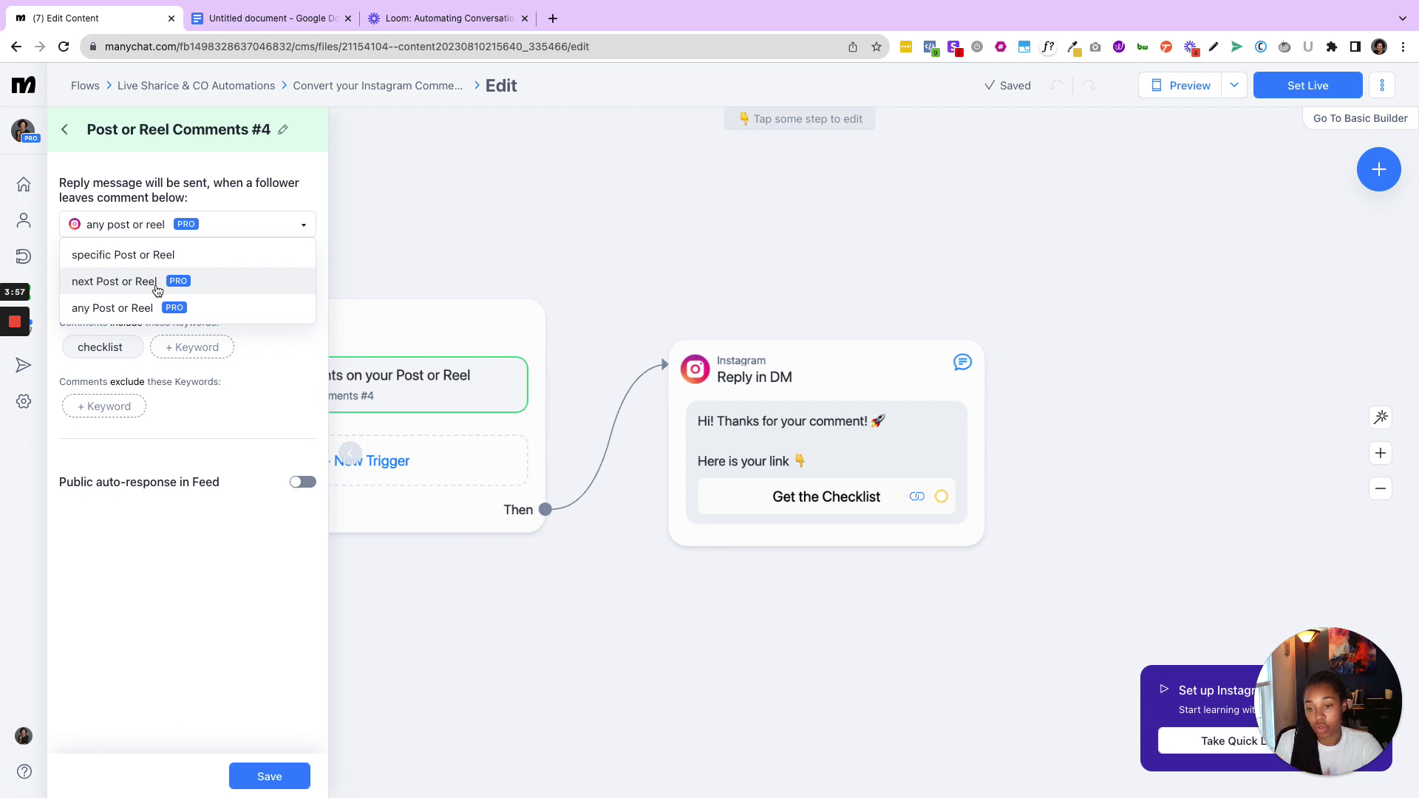
left_click(156, 284)
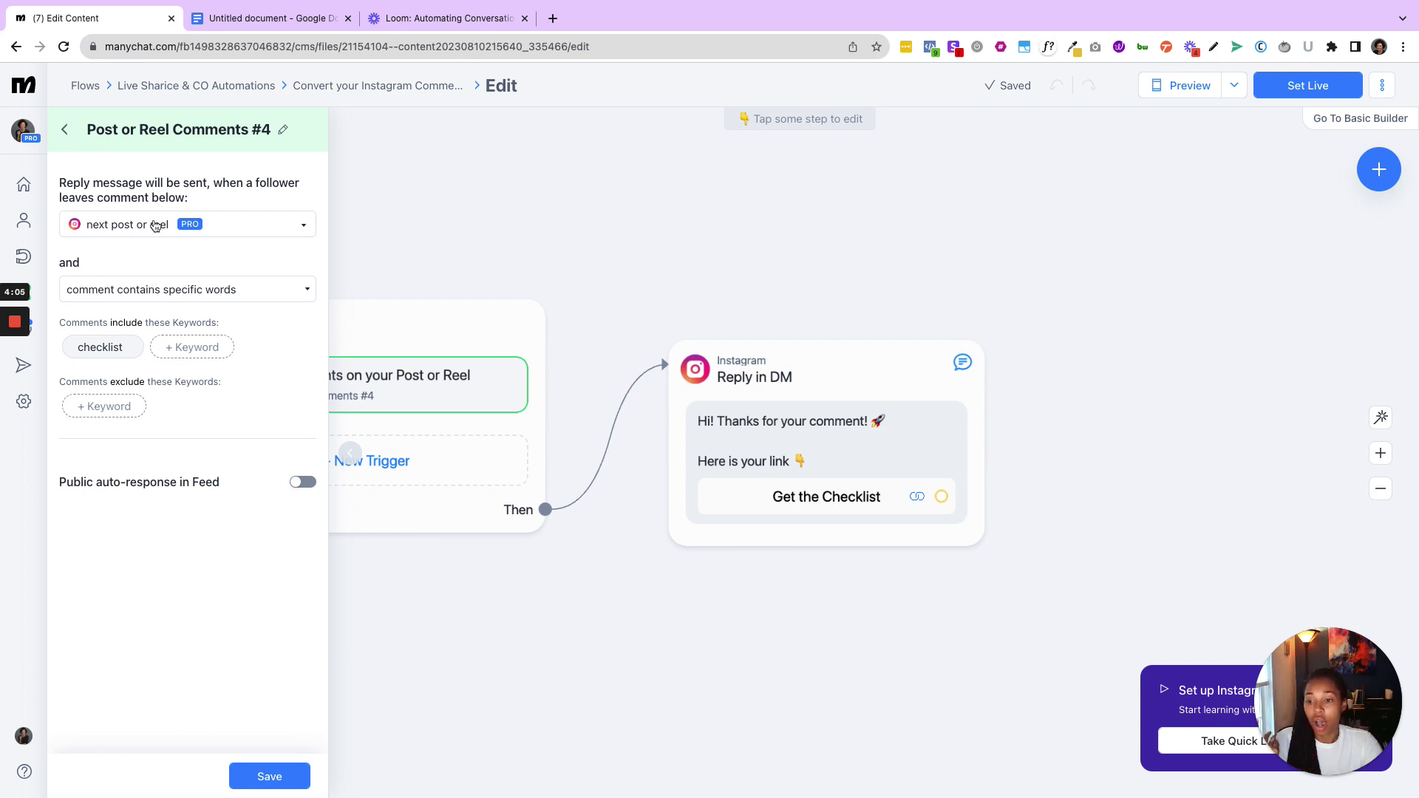
left_click(152, 223)
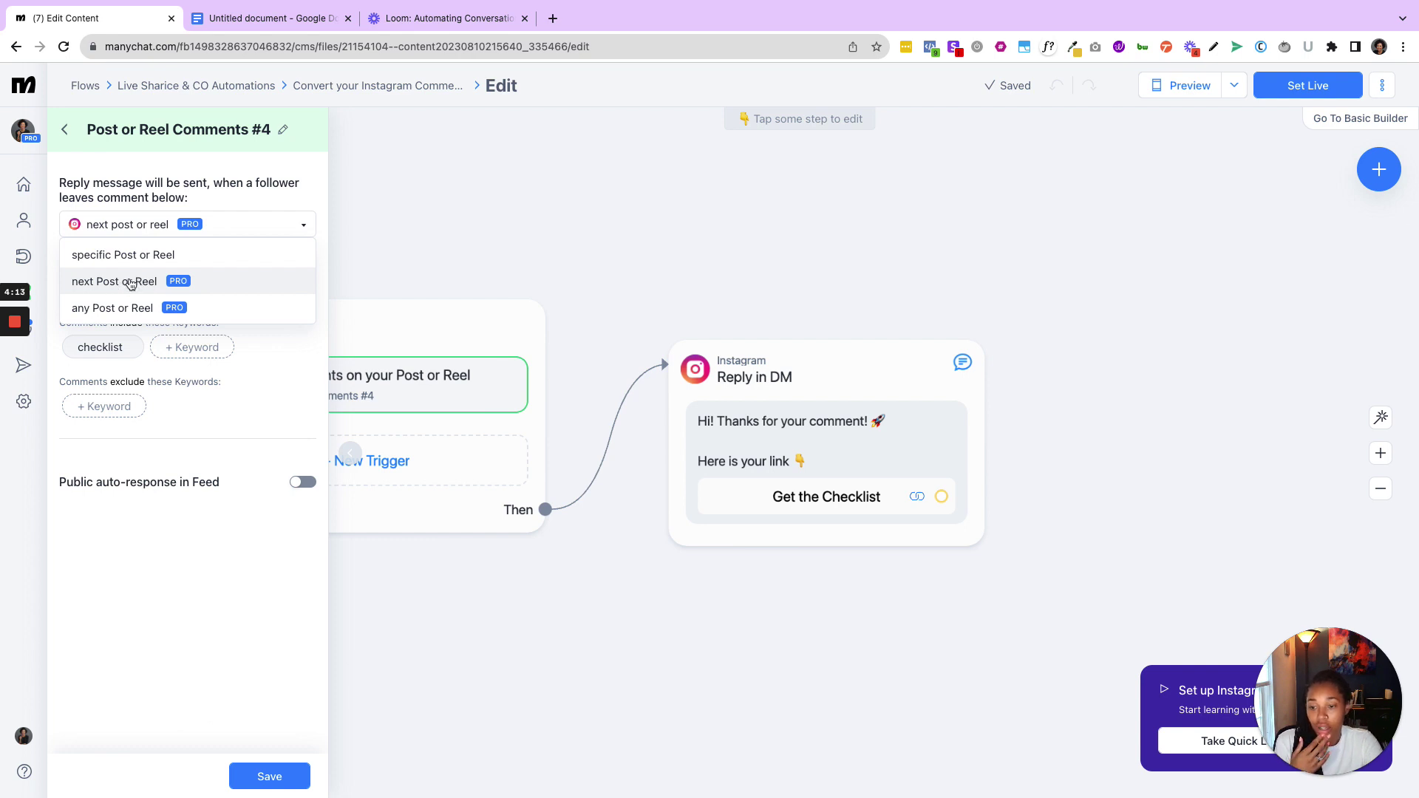
left_click(130, 285)
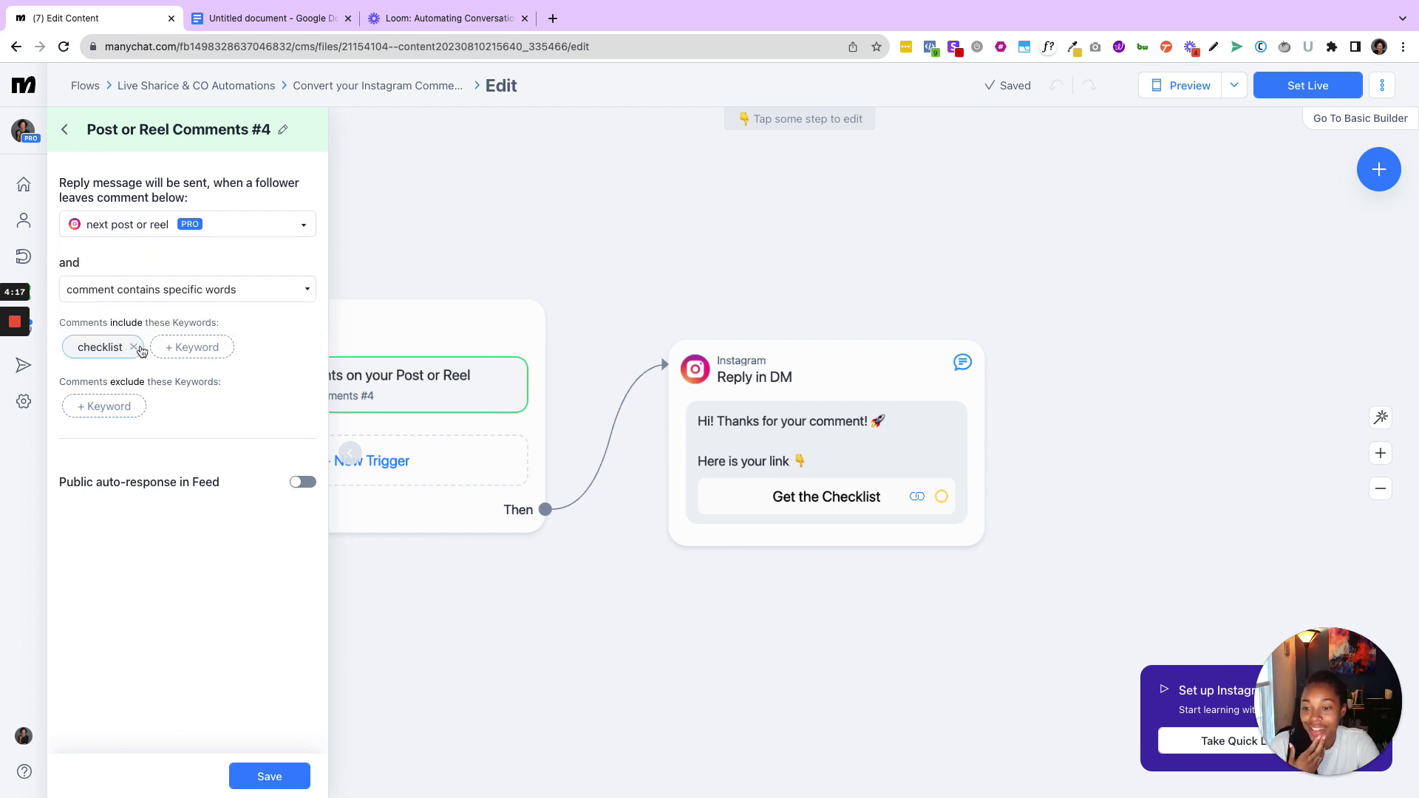
Replace the trigger's included keyword "checklist" with "Stack", keeping the specific-words condition, and save the trigger
left_click(134, 349)
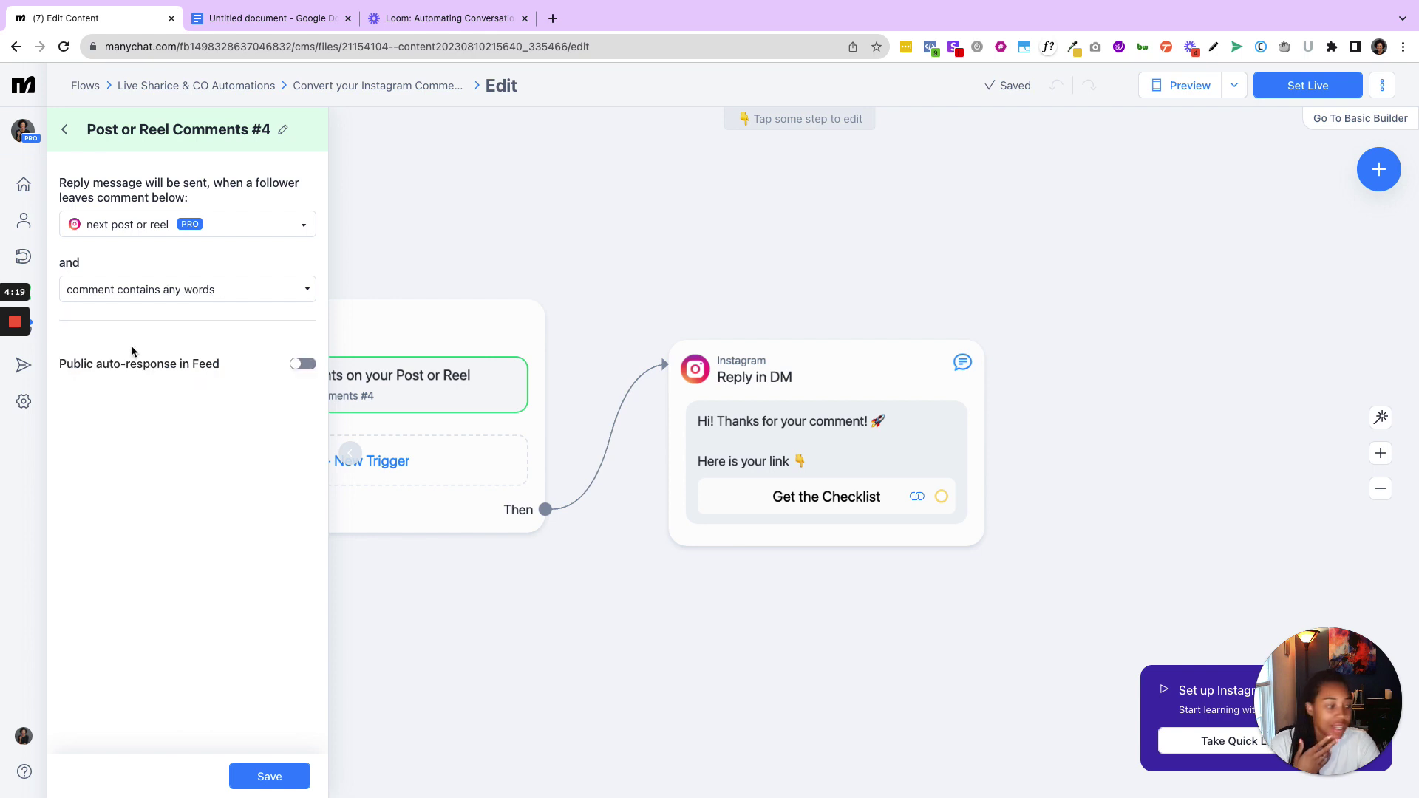
left_click(170, 294)
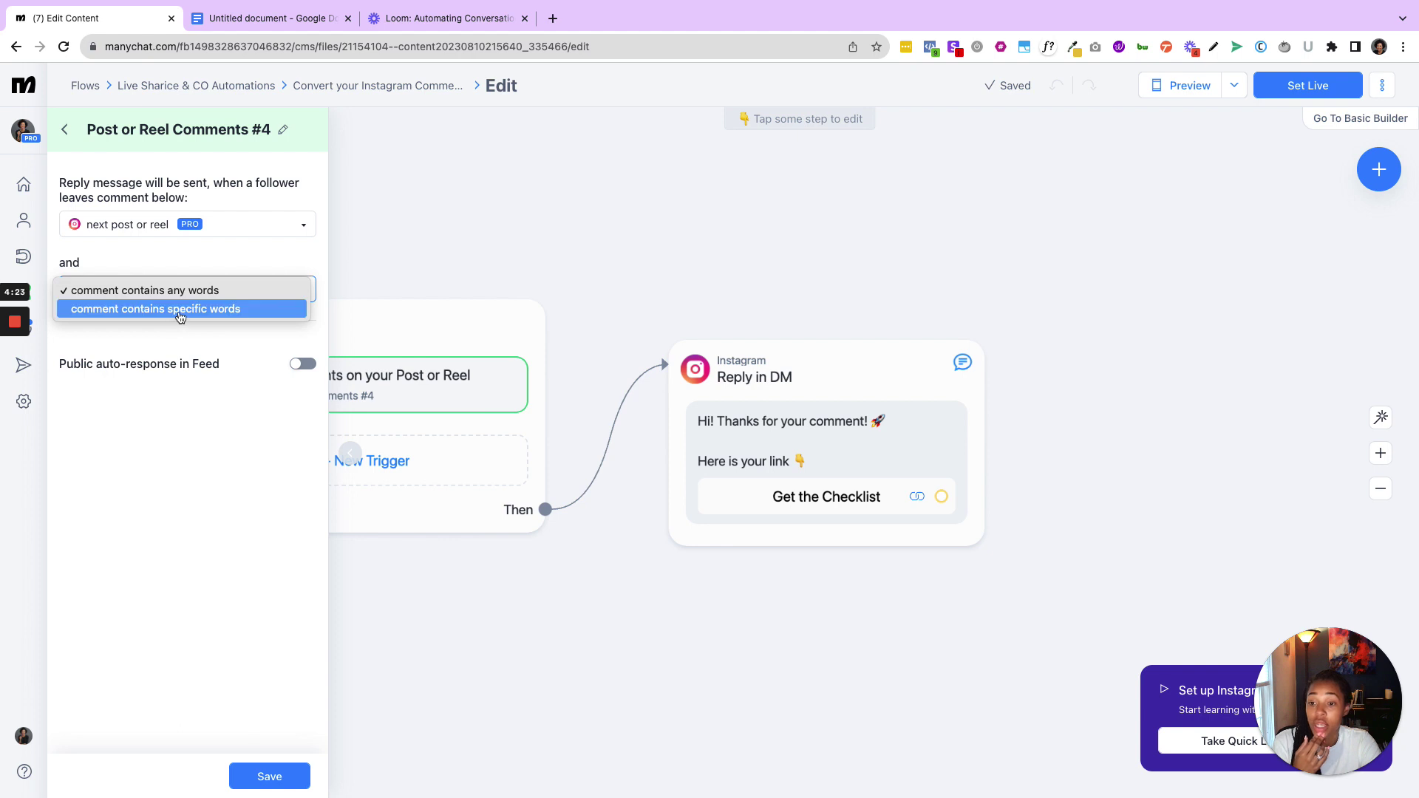
left_click(179, 316)
left_click(103, 347)
type("St")
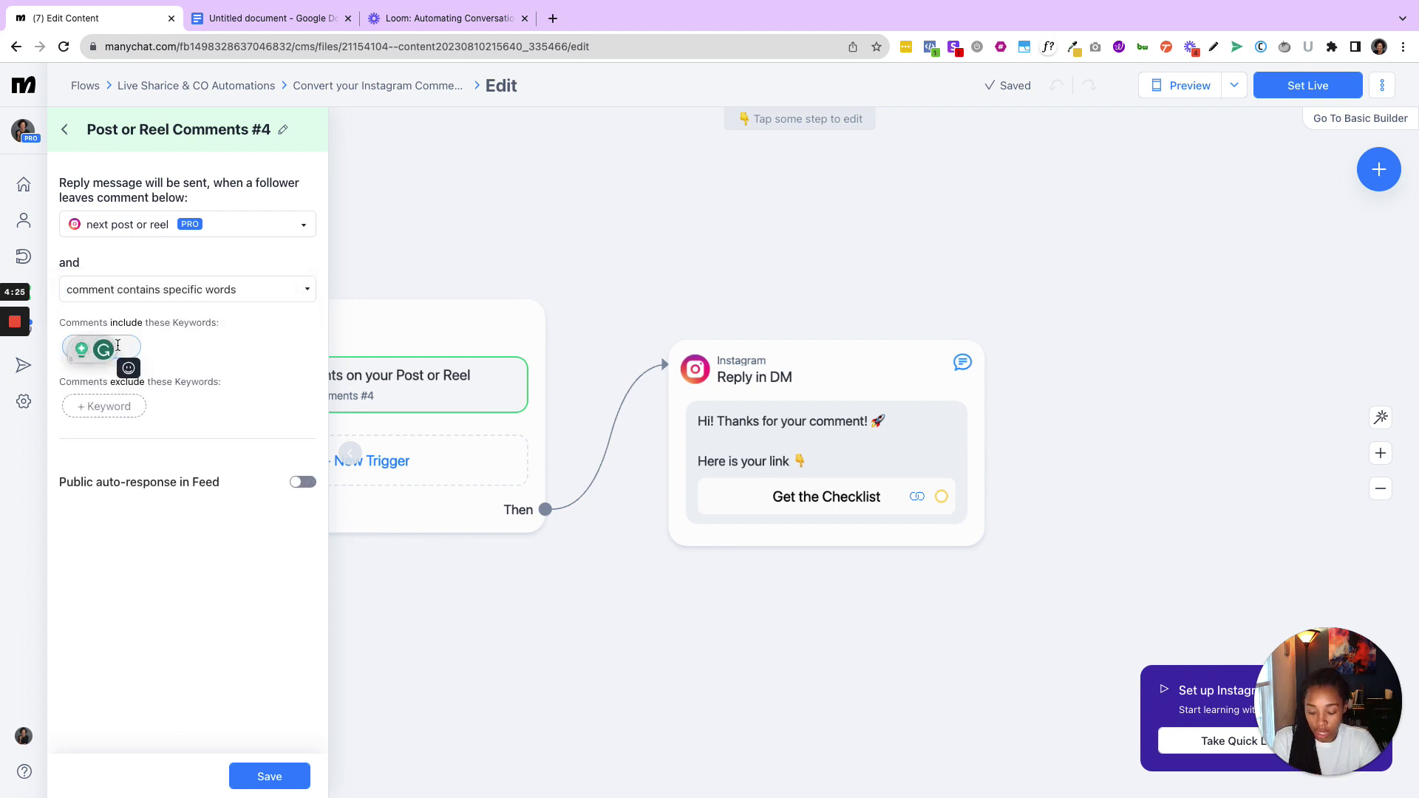
type("art")
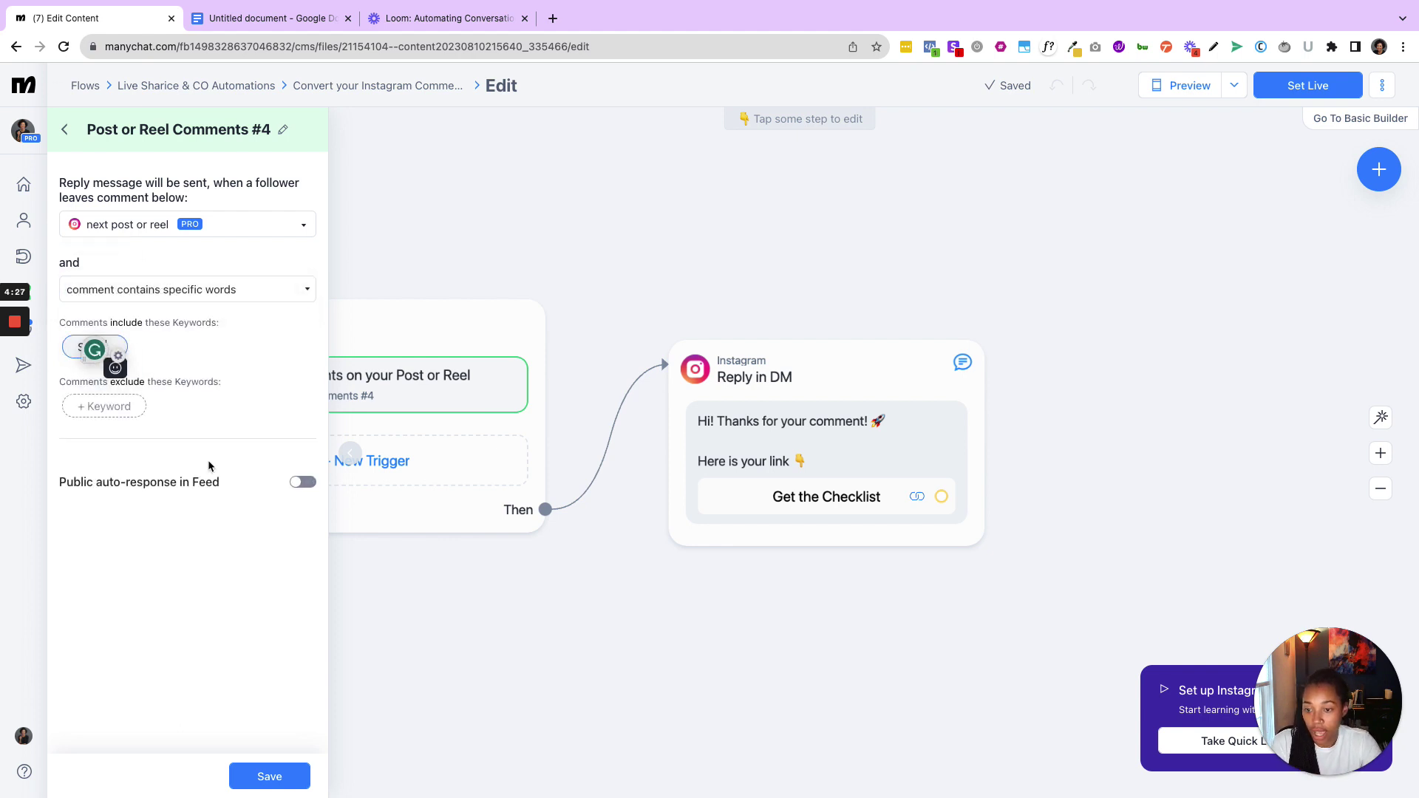
left_click(222, 418)
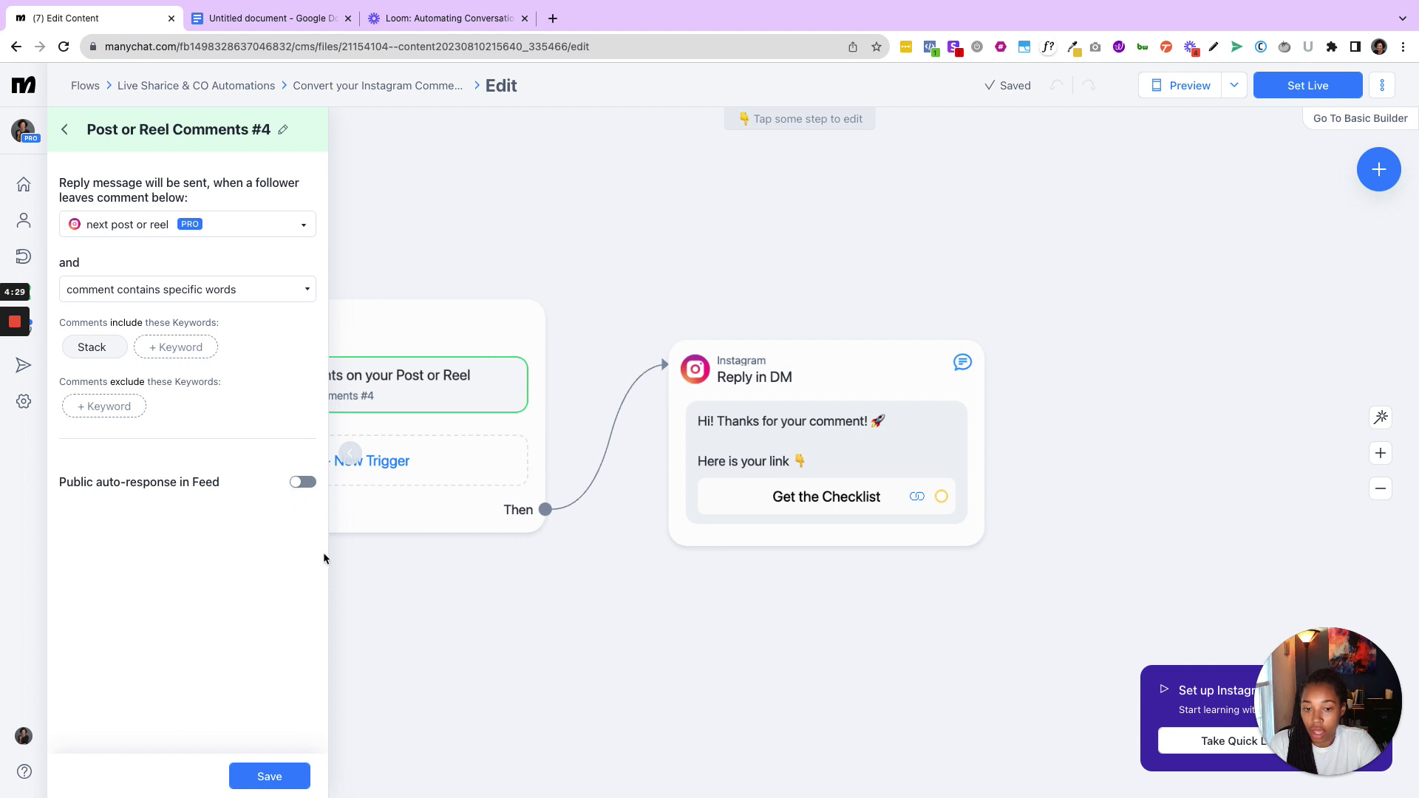
left_click(270, 780)
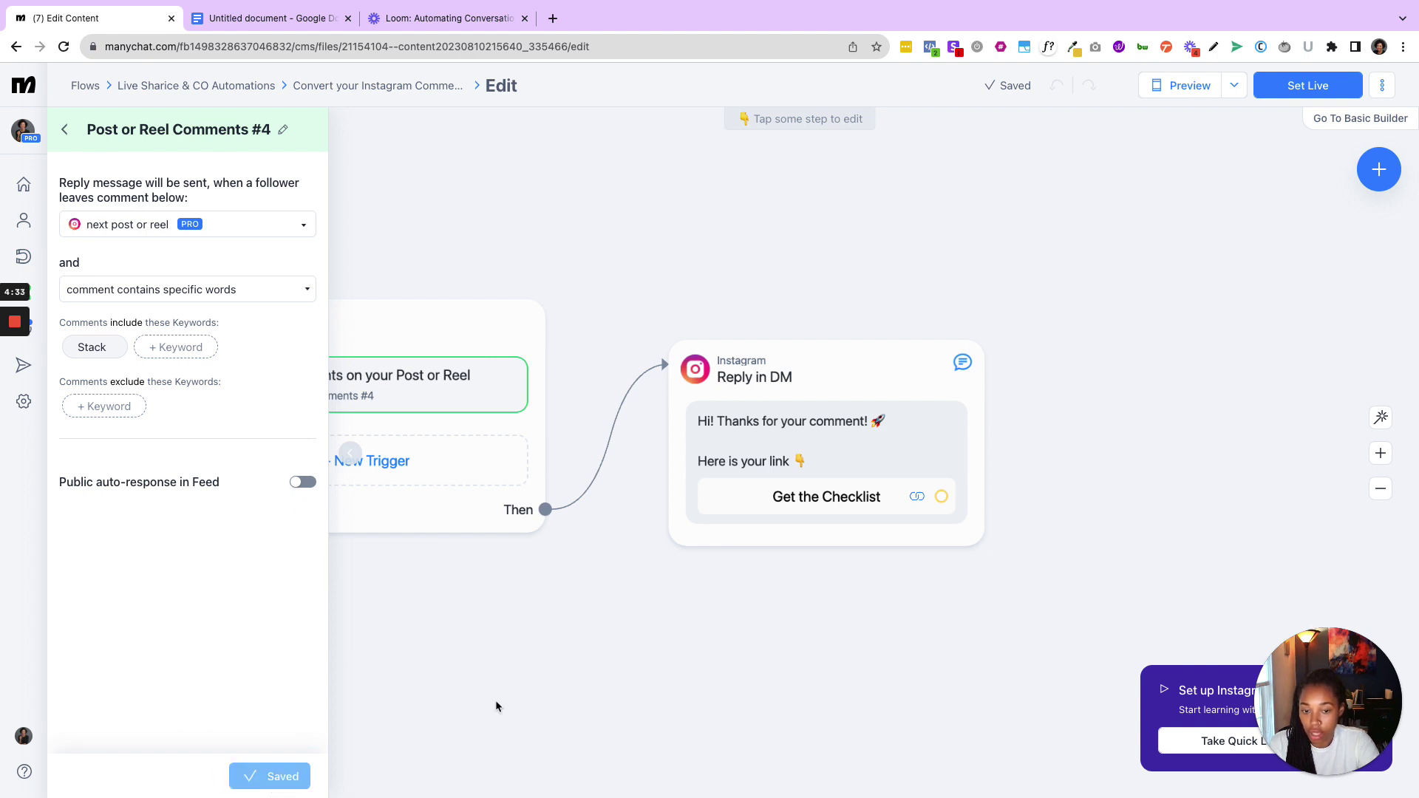
Enable the public auto-response in feed and copy in the script's reply "I just sent you the link. Check your DMS"
left_click(303, 483)
left_click(185, 555)
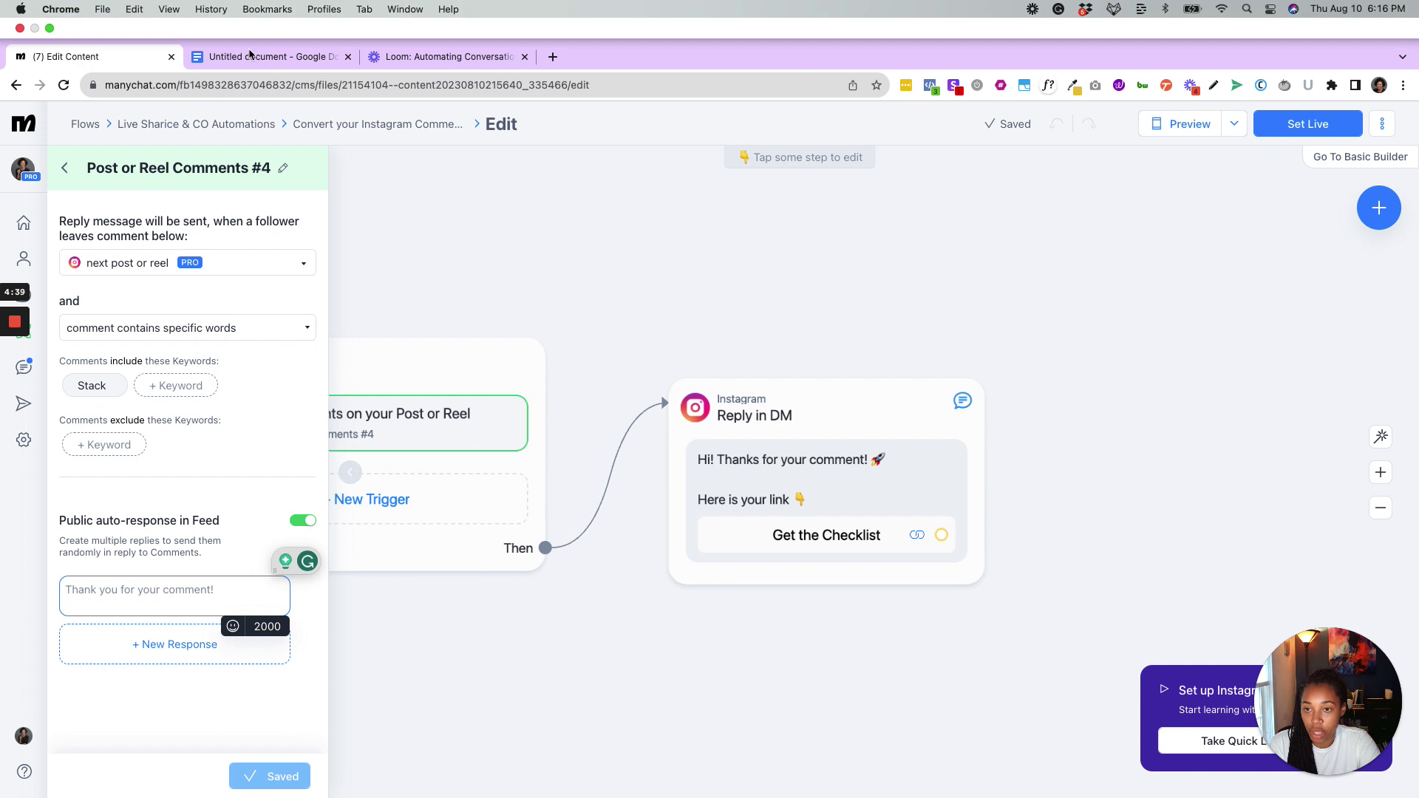
left_click(259, 18)
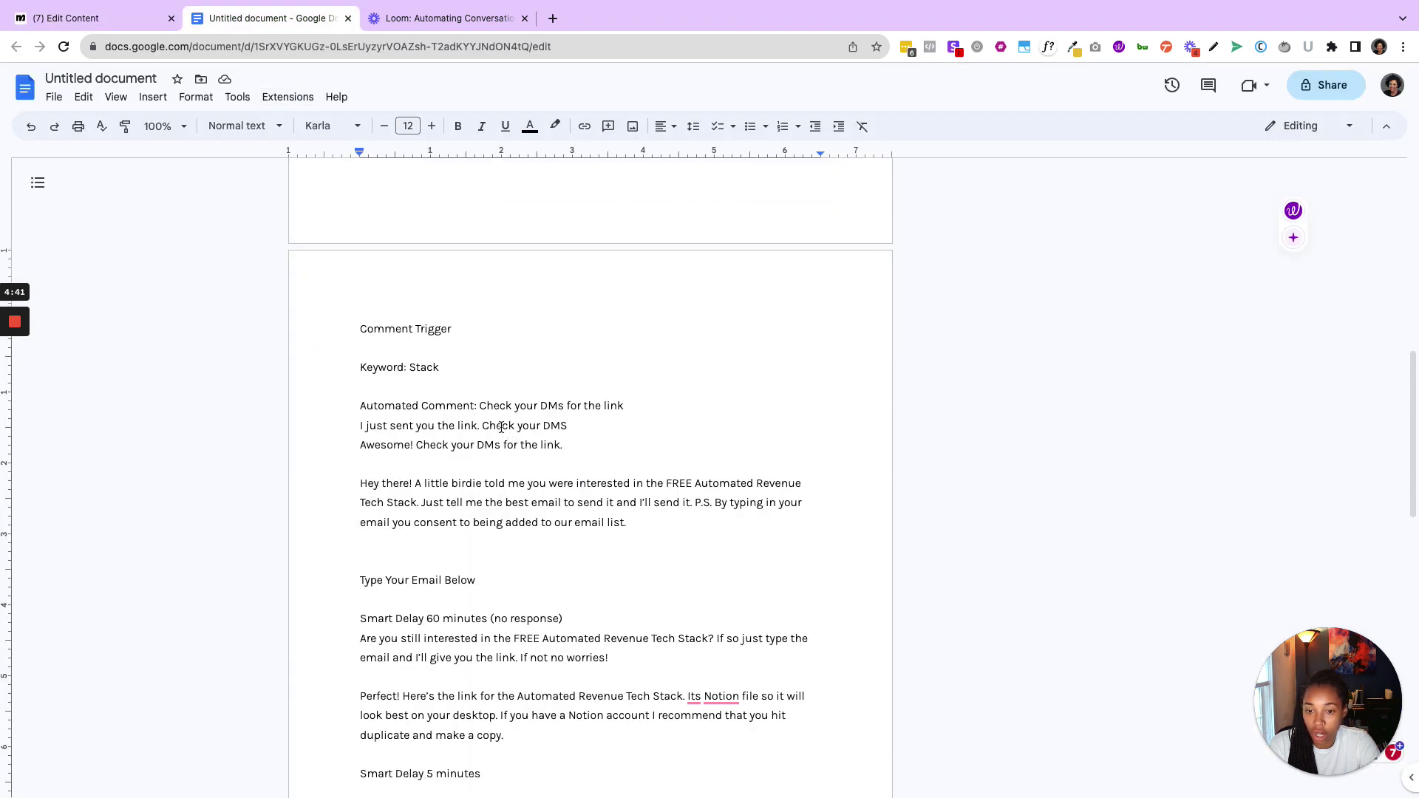
left_click_drag(355, 425, 579, 423)
key("super+c")
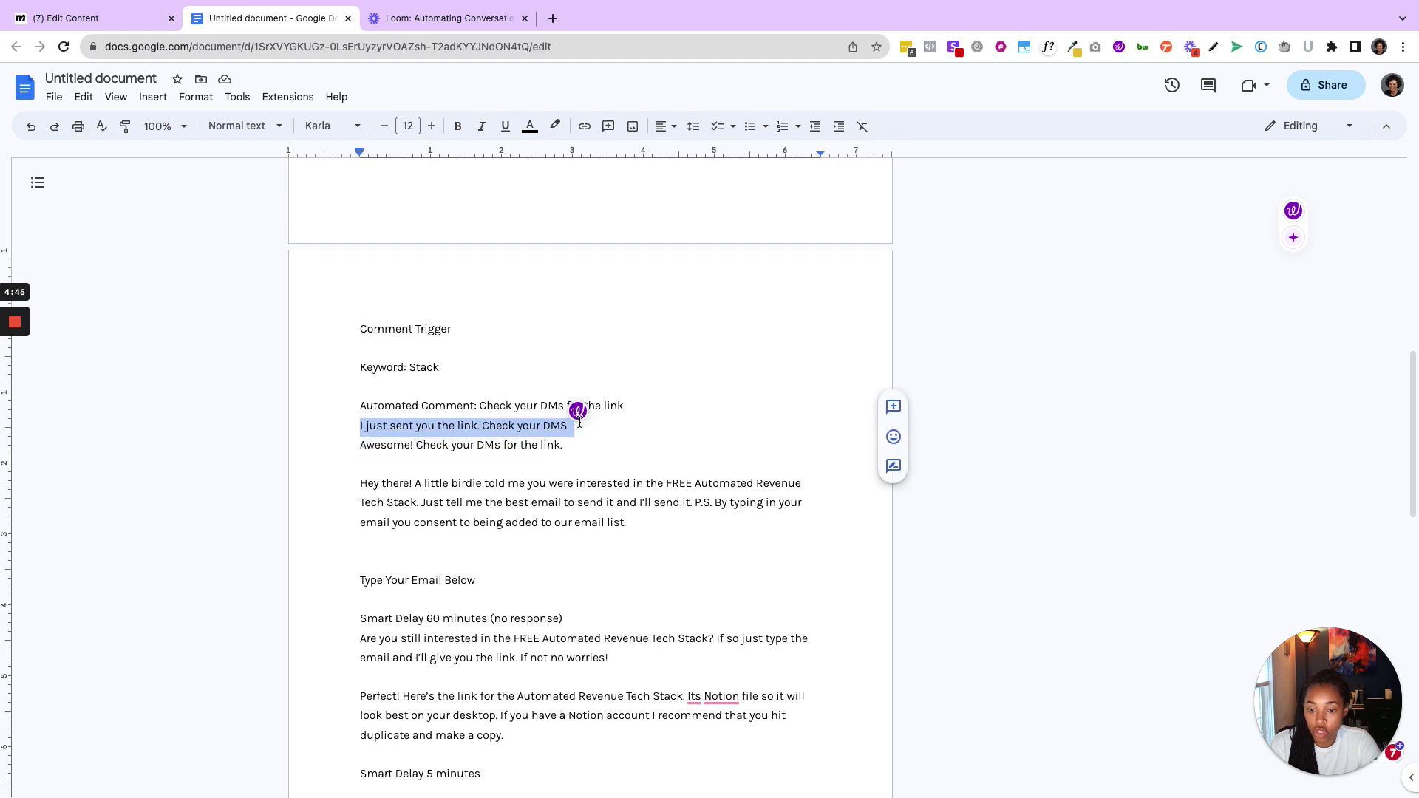
key("super+1")
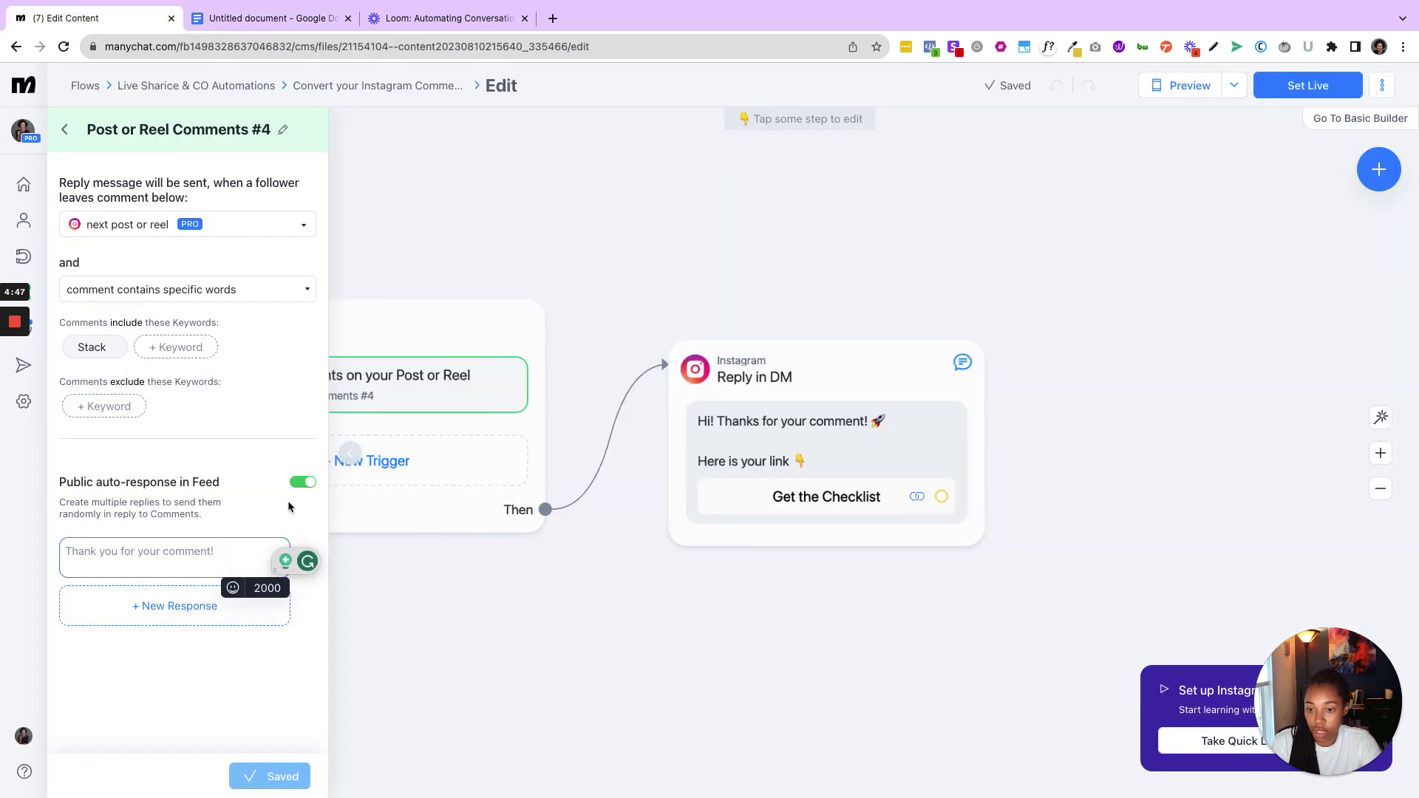
key("super+v")
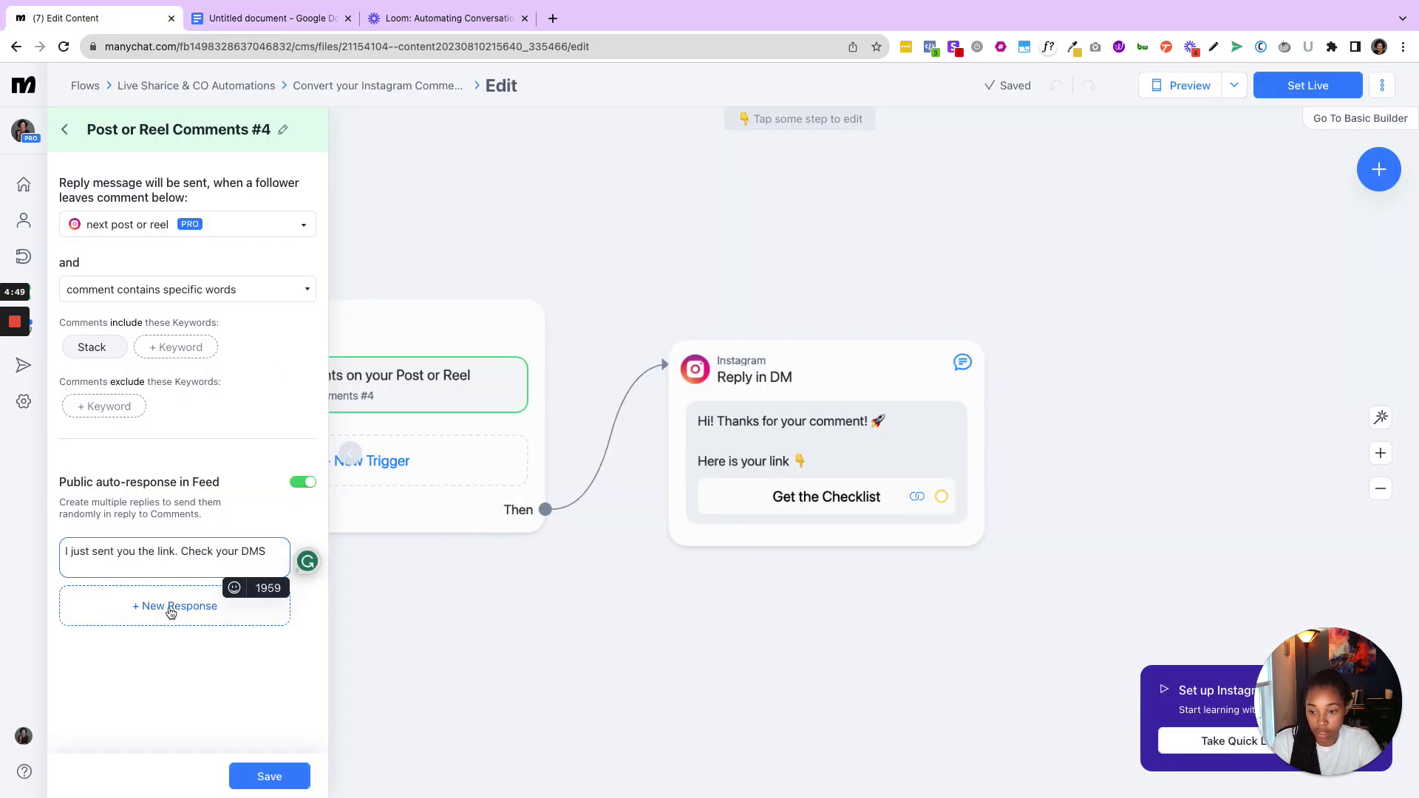
Add a second public auto-response and copy in the script's reply "Awesome! Check your DMs for the link."
left_click(171, 613)
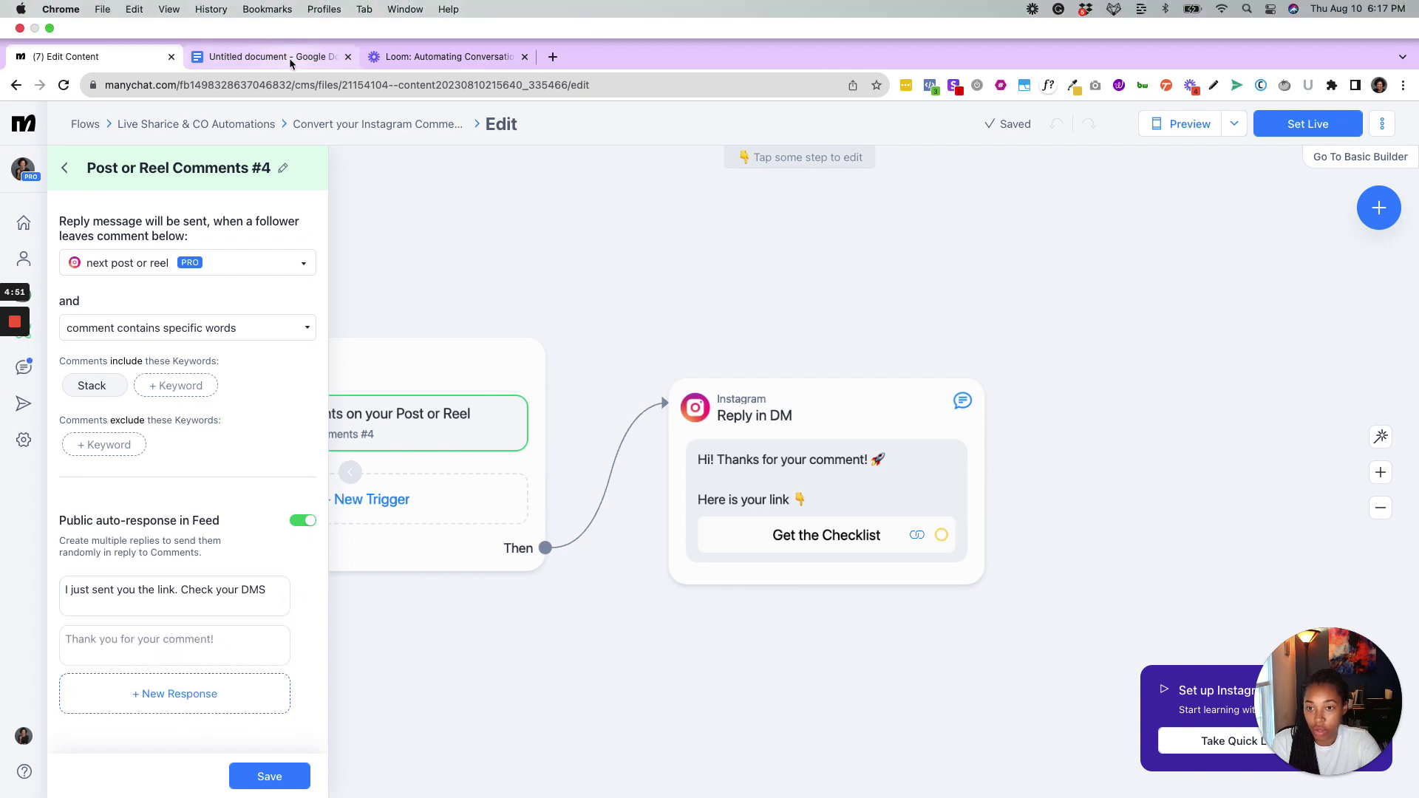
left_click(288, 60)
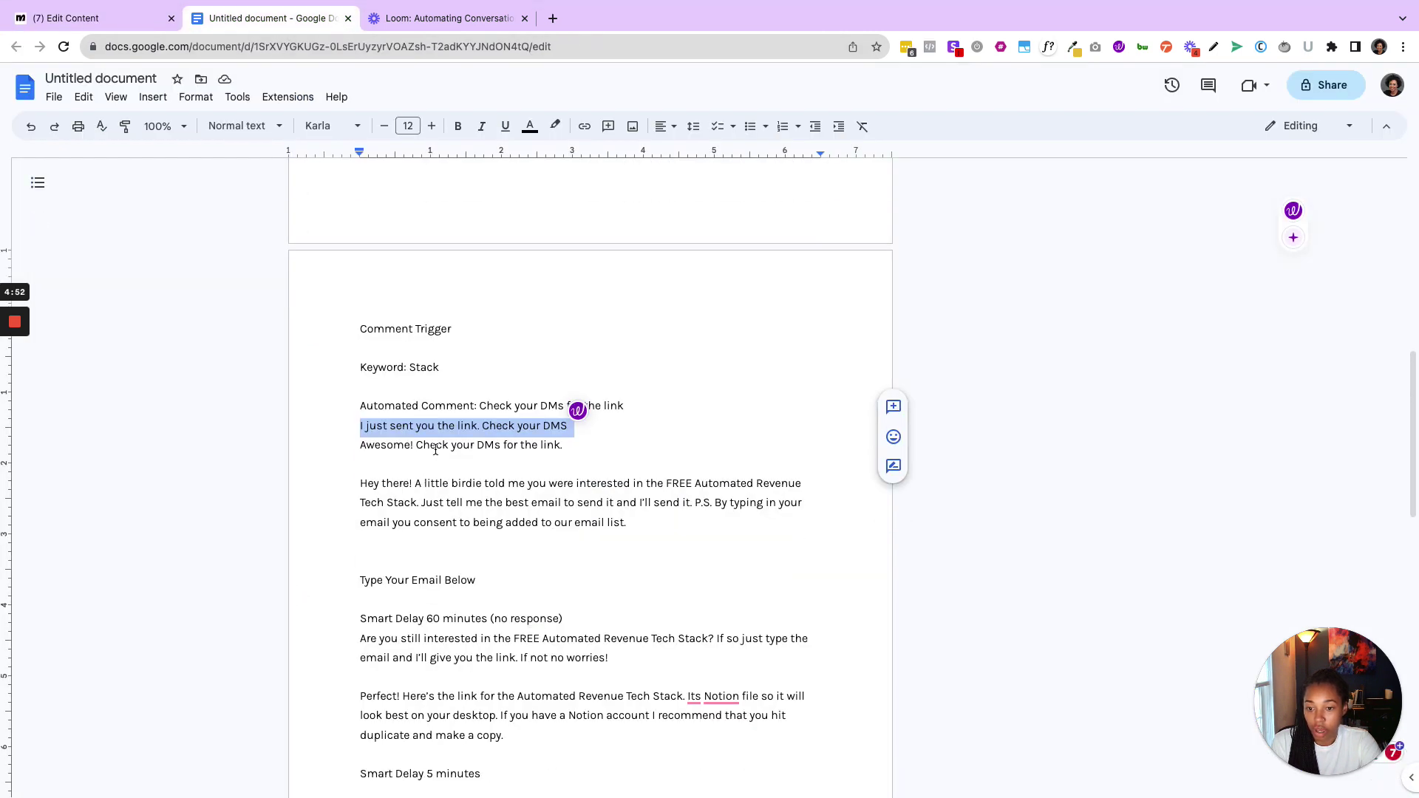
triple_click(436, 445)
key("ctrl+c")
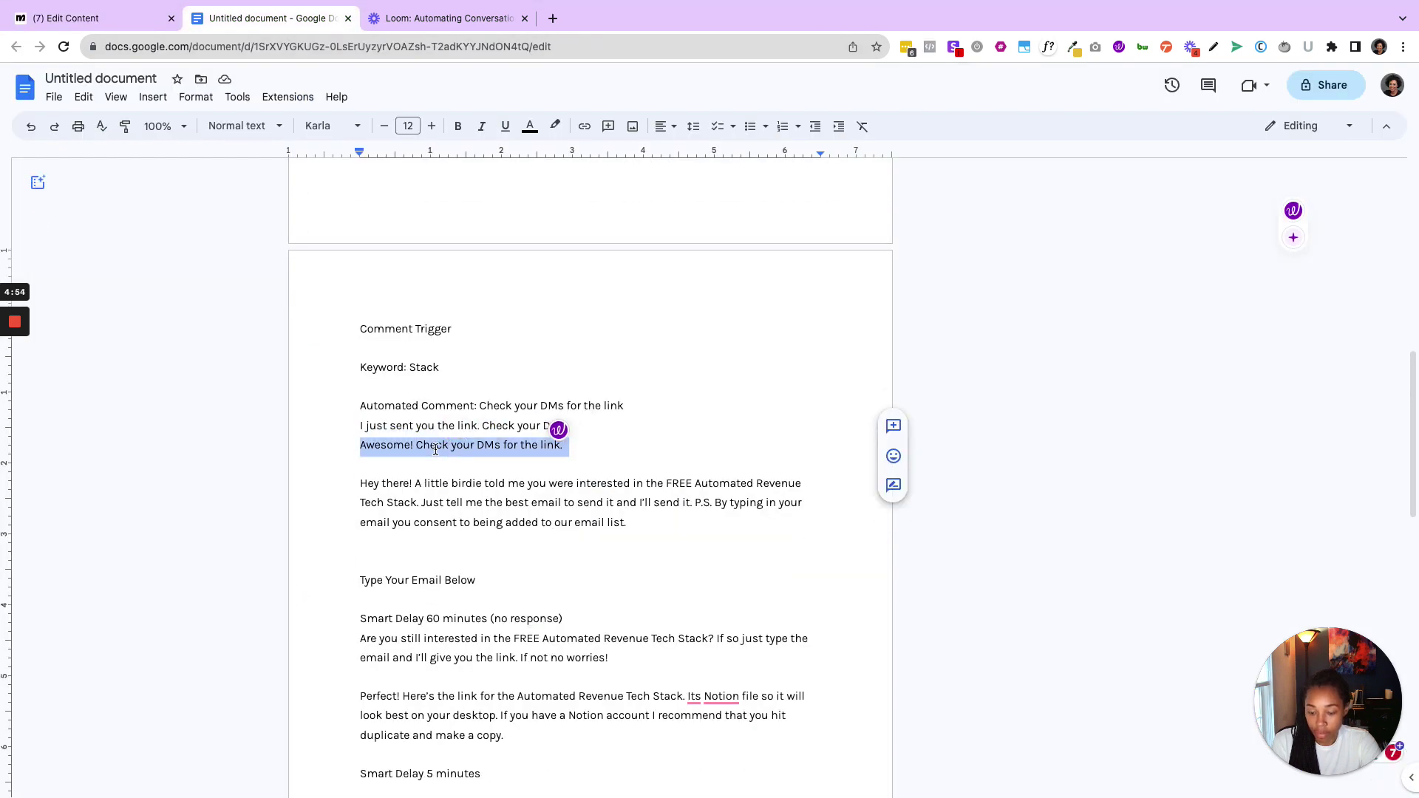
left_click(83, 17)
left_click(203, 606)
key("ctrl+v")
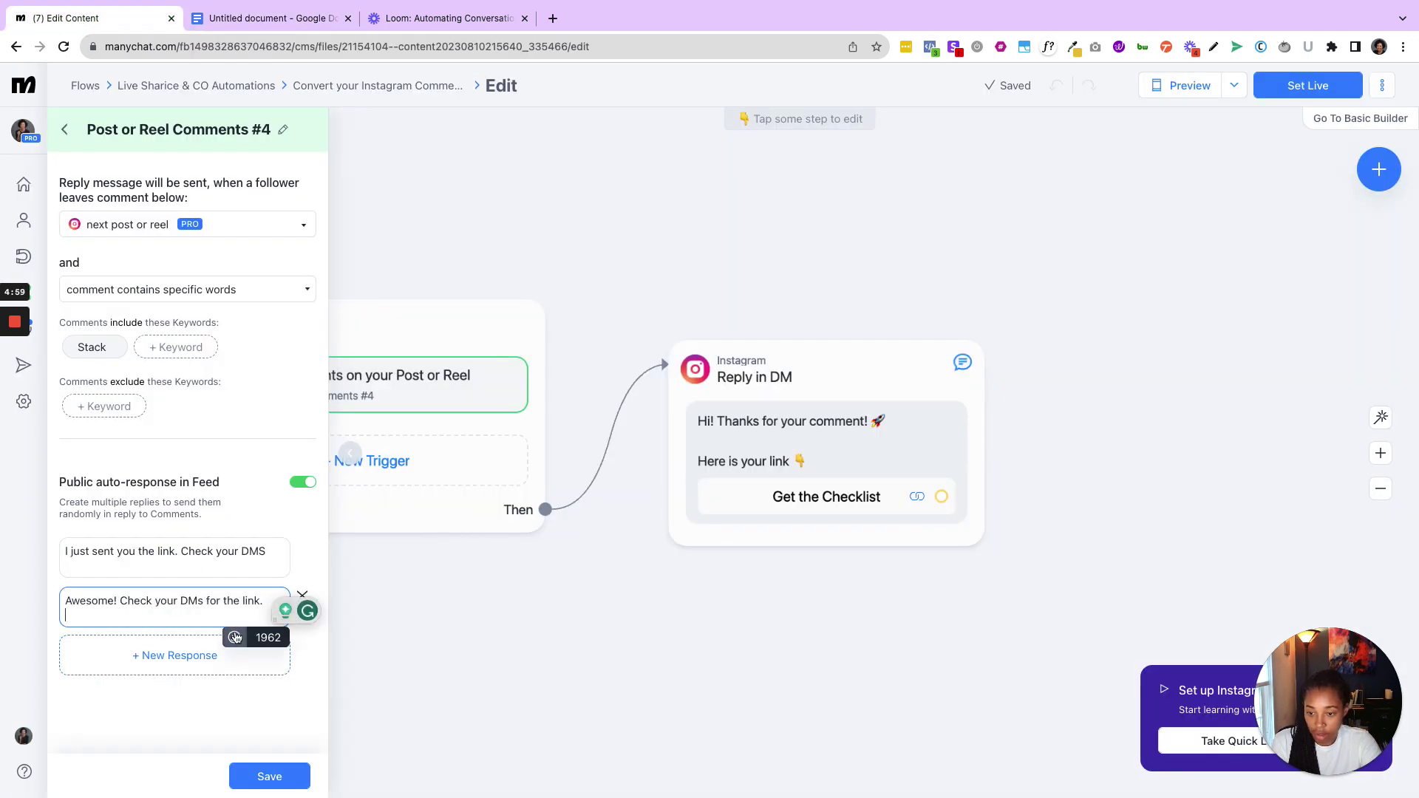
Append a smiling emoji to the second auto-response, keep it on the same line as the text, and save the trigger
left_click(235, 637)
left_click(128, 462)
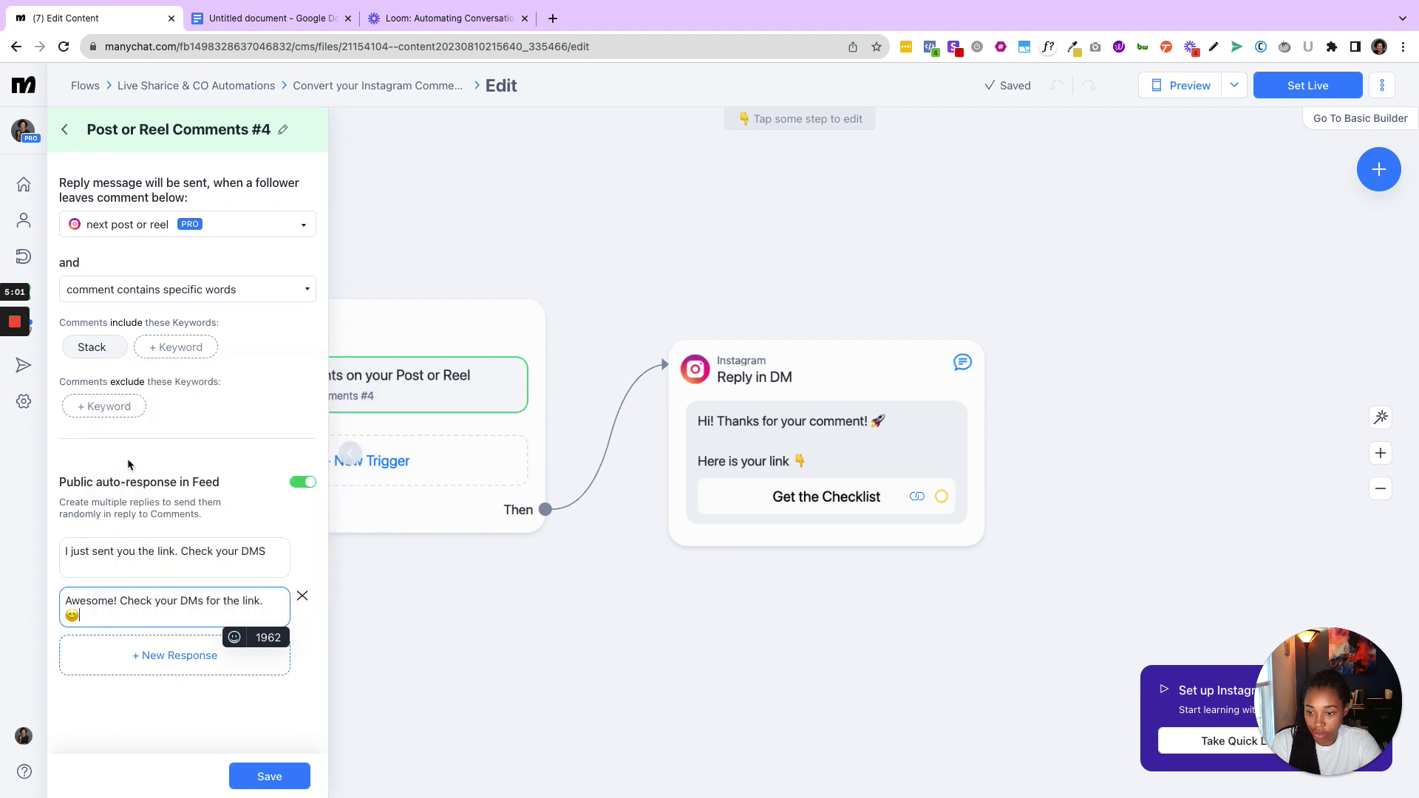
left_click(67, 617)
key("BackSpace")
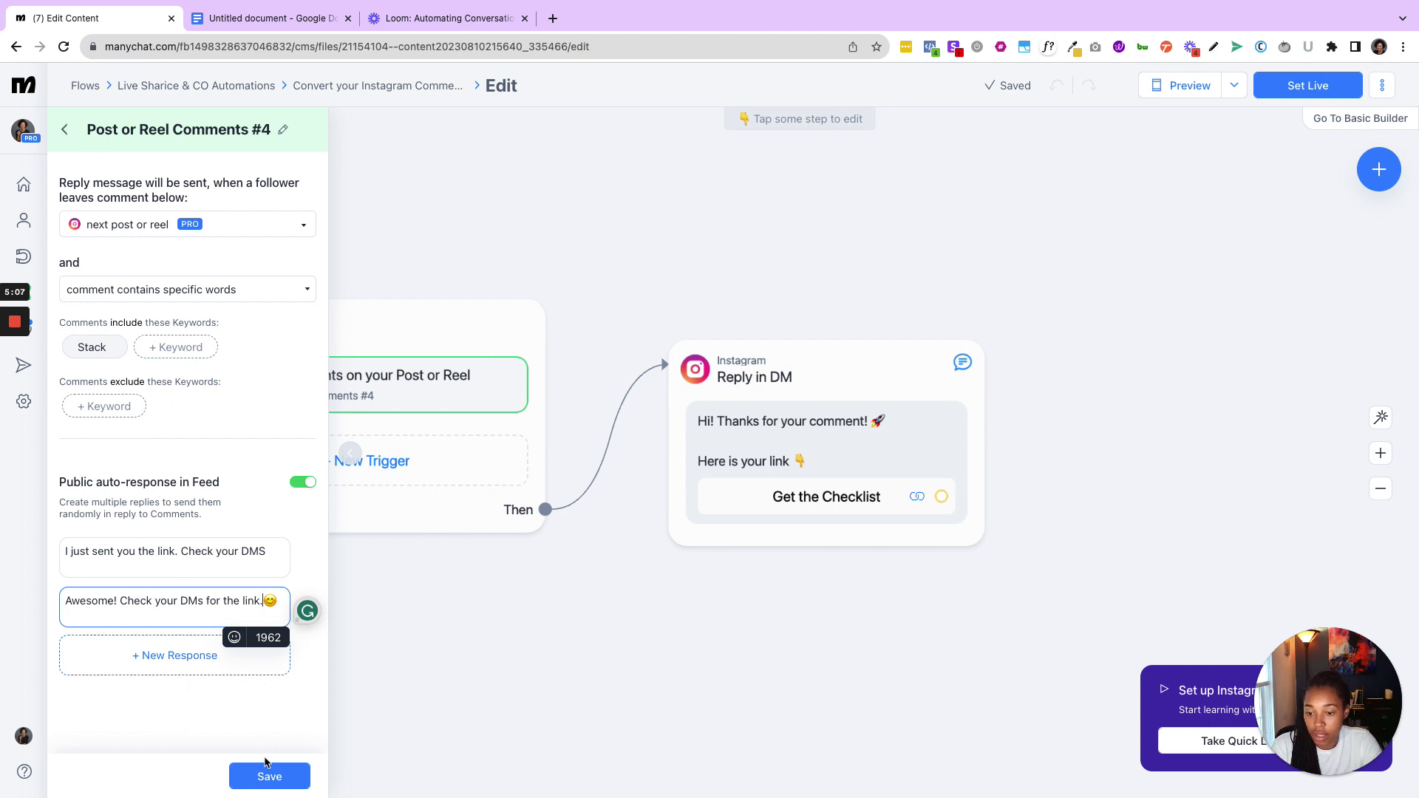
left_click(266, 774)
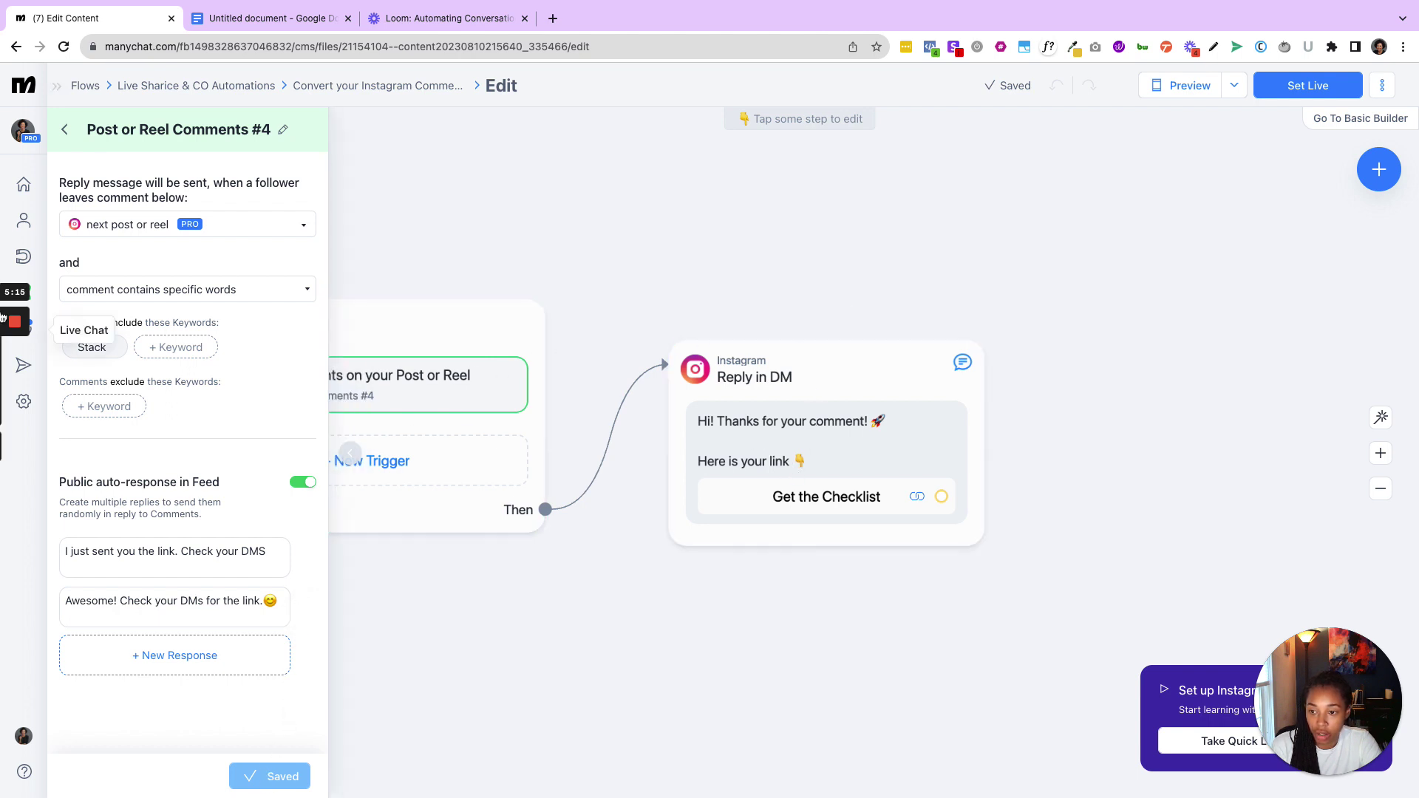
Open the Reply in DM message for editing, and consult the opening message under the "Tech" keyword in the script document
left_click(820, 441)
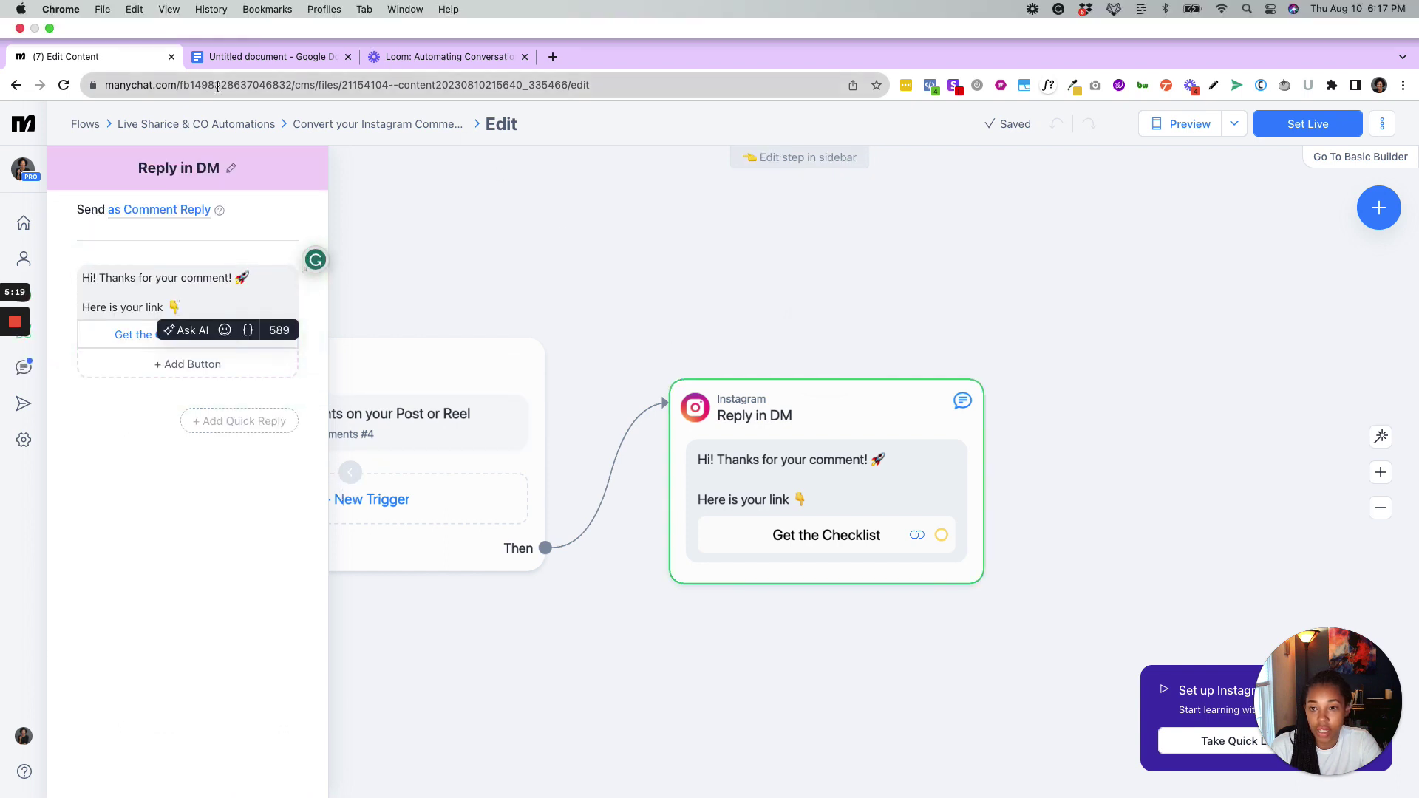
left_click(266, 17)
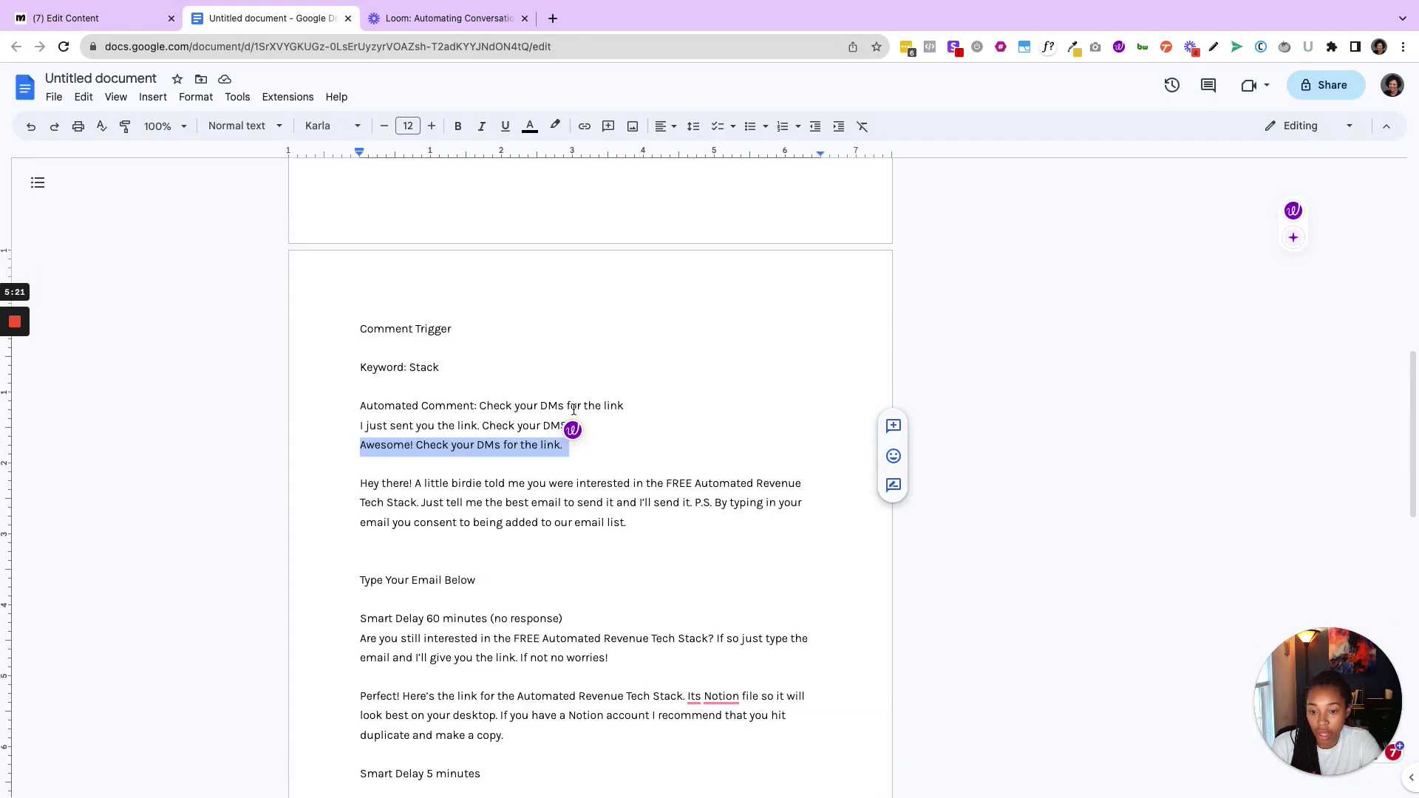
scroll(545, 448, "down", 15)
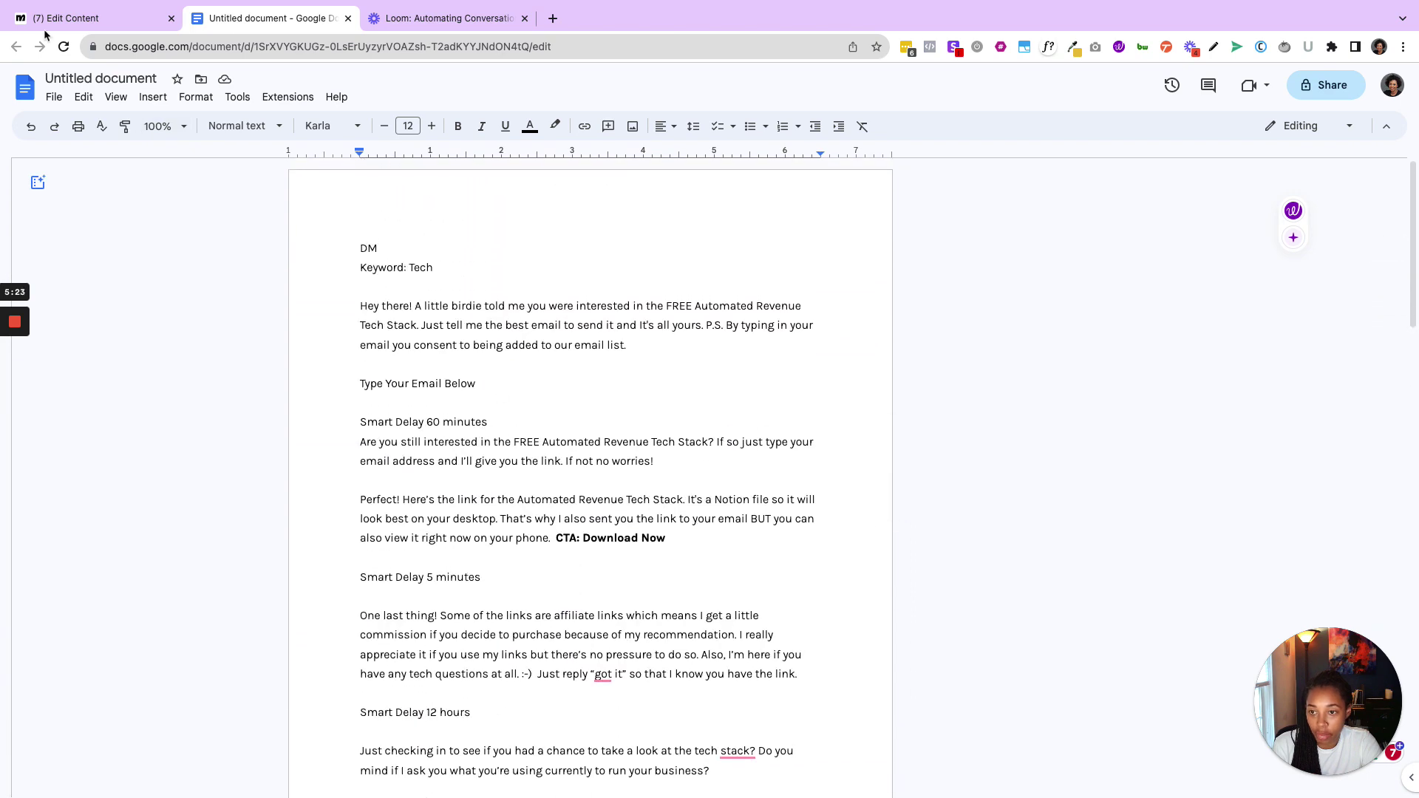
left_click(51, 12)
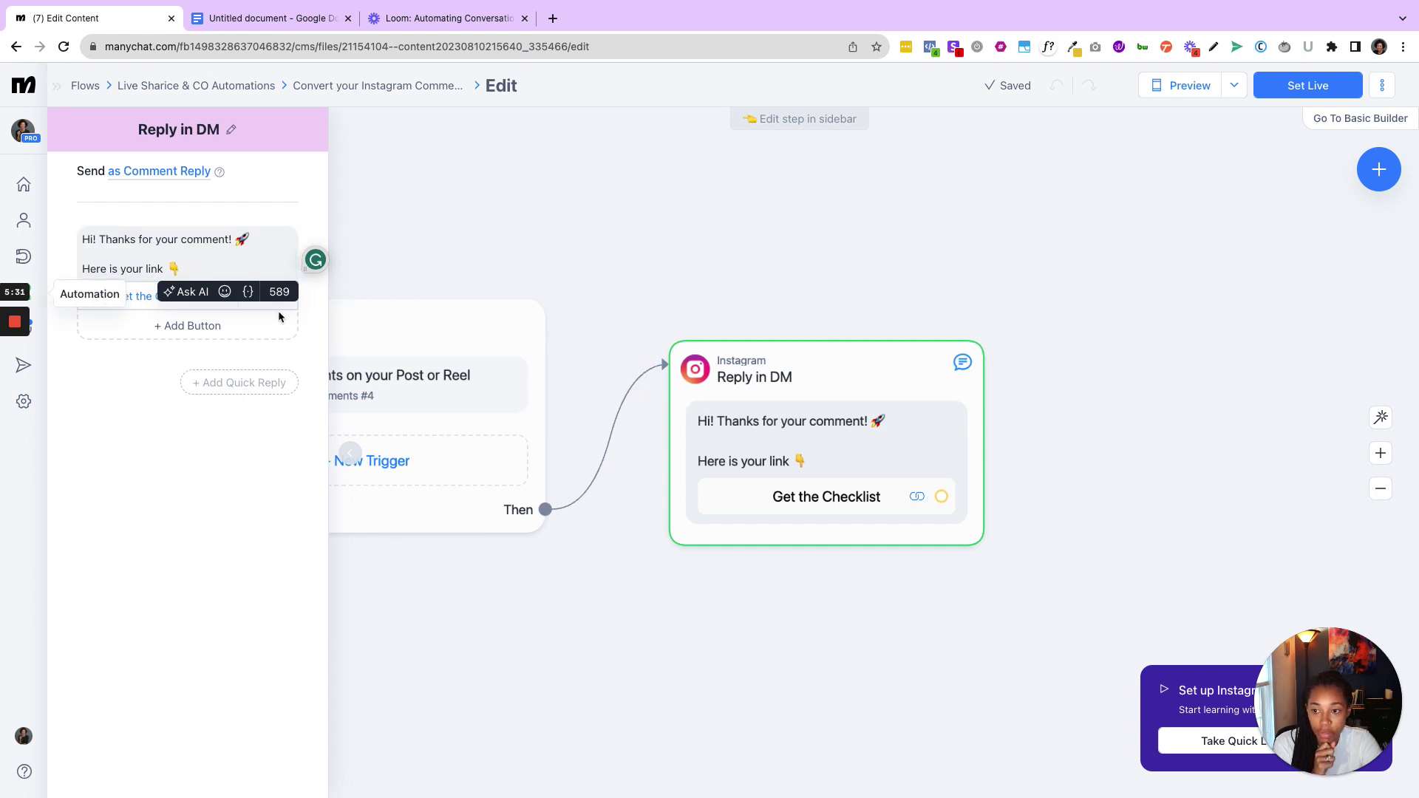
Close the phone preview and examine the flow from the comment trigger through the tag action to the DM reply
left_click(1379, 488)
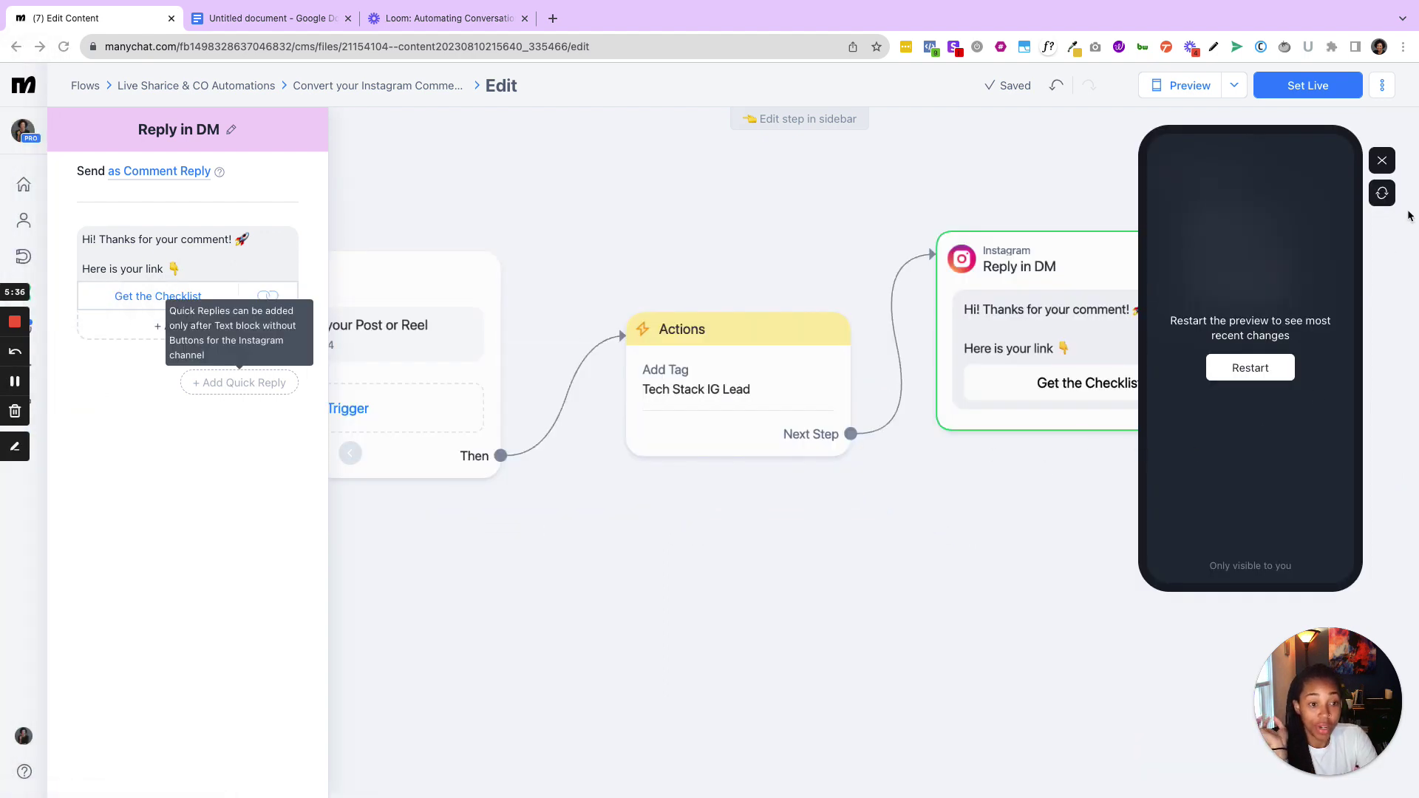
left_click(1381, 161)
left_click_drag(777, 605, 1023, 602)
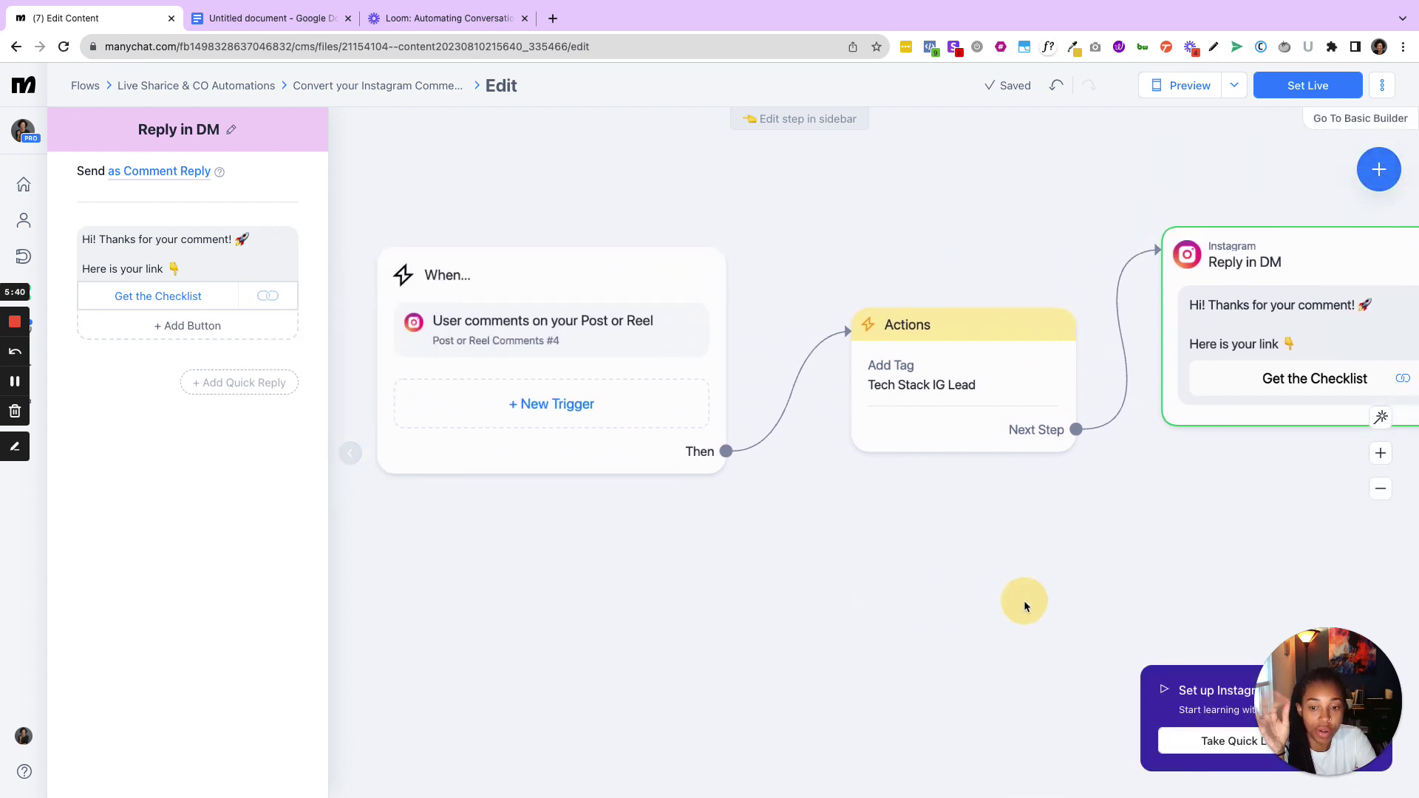
left_click(1378, 488)
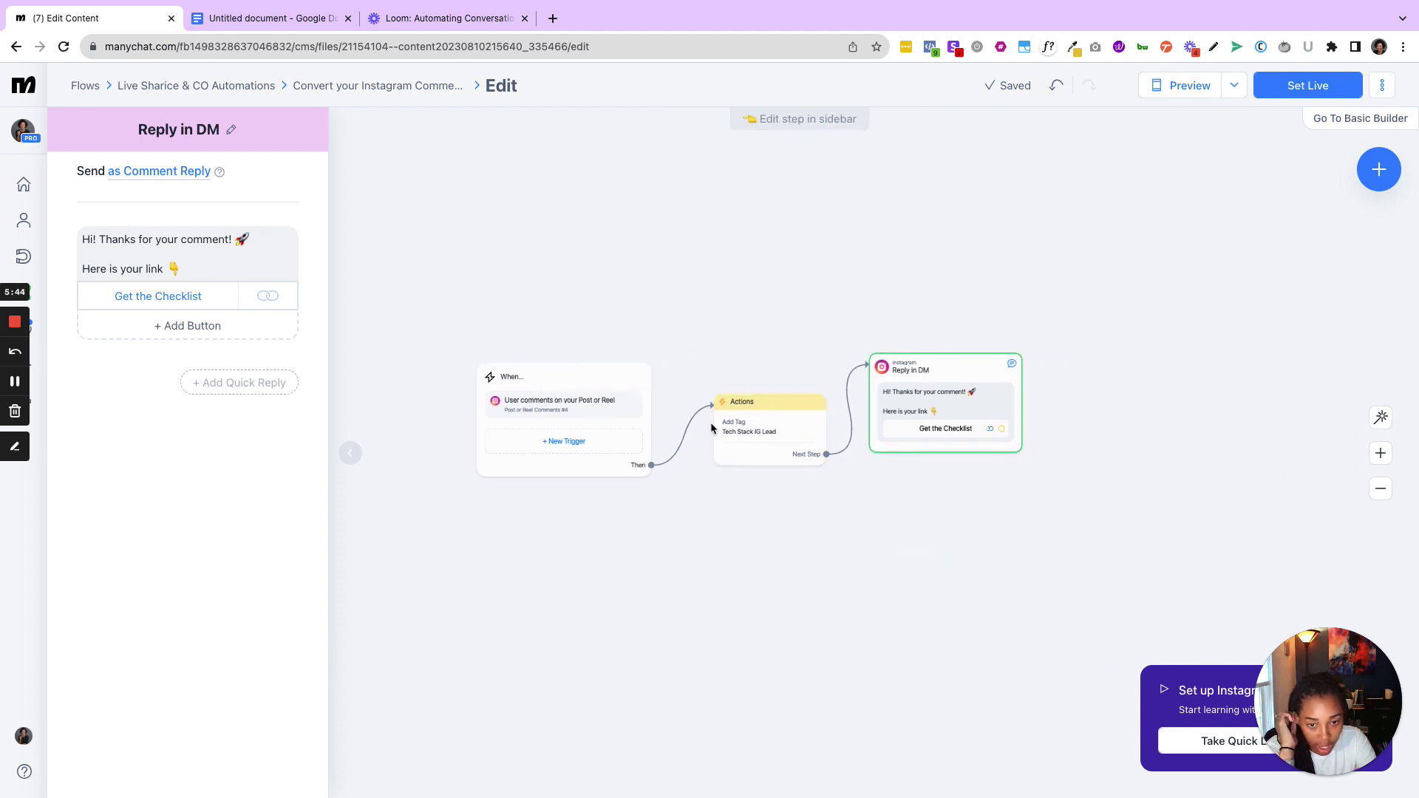
mouse_move(752, 447)
mouse_move(969, 444)
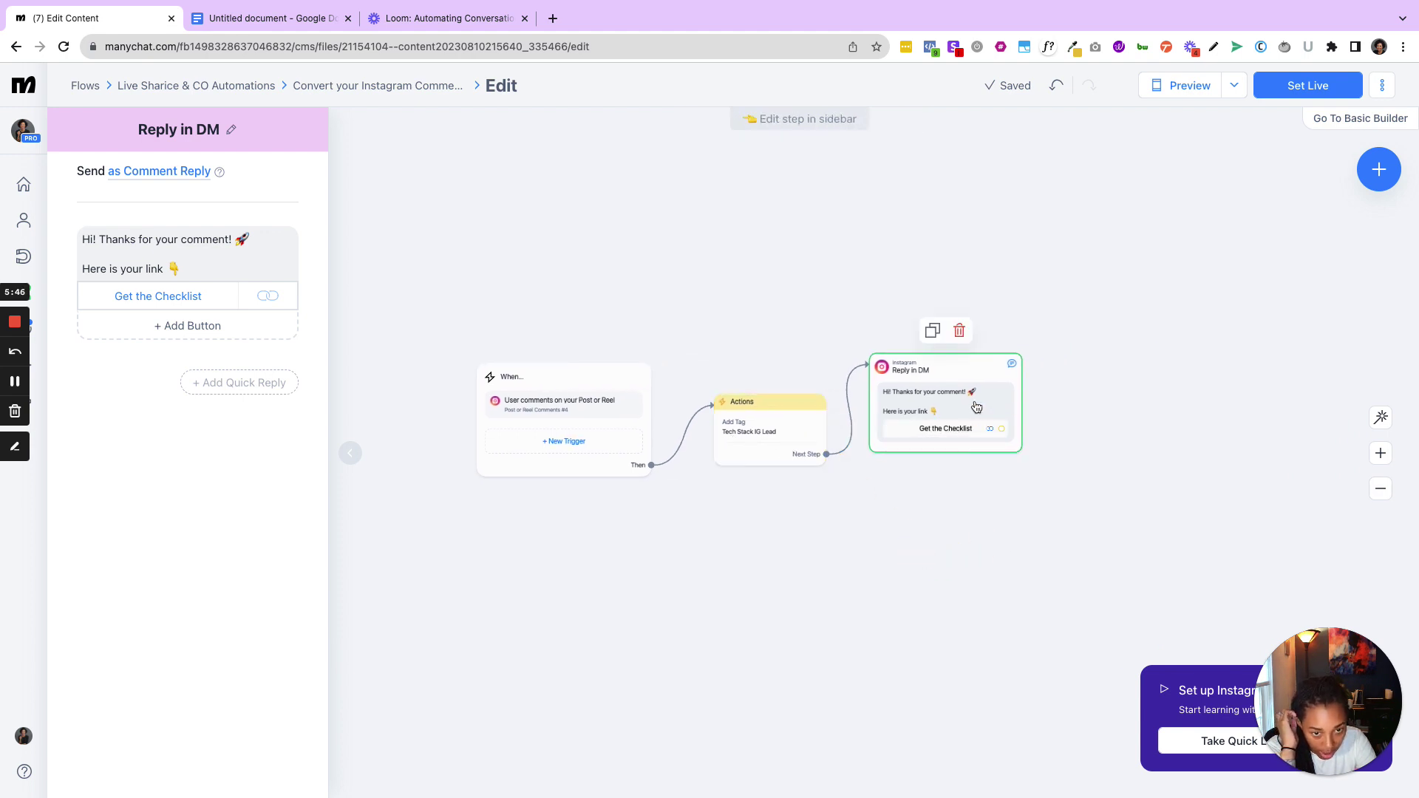
left_click(927, 394)
left_click(922, 400)
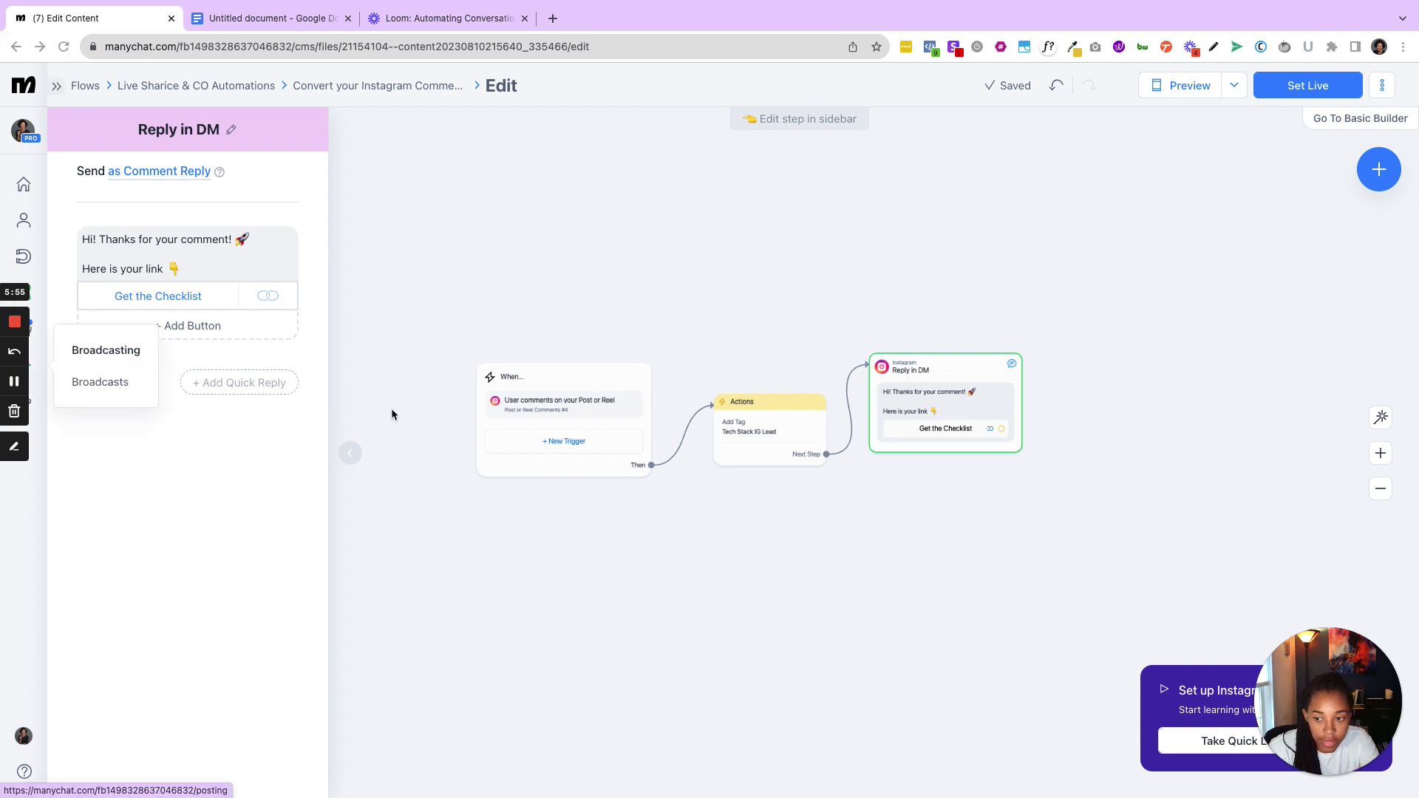
Delete the Actions step that adds the Tech Stack IG Lead tag and connect the comment trigger directly to Reply in DM
left_click(790, 427)
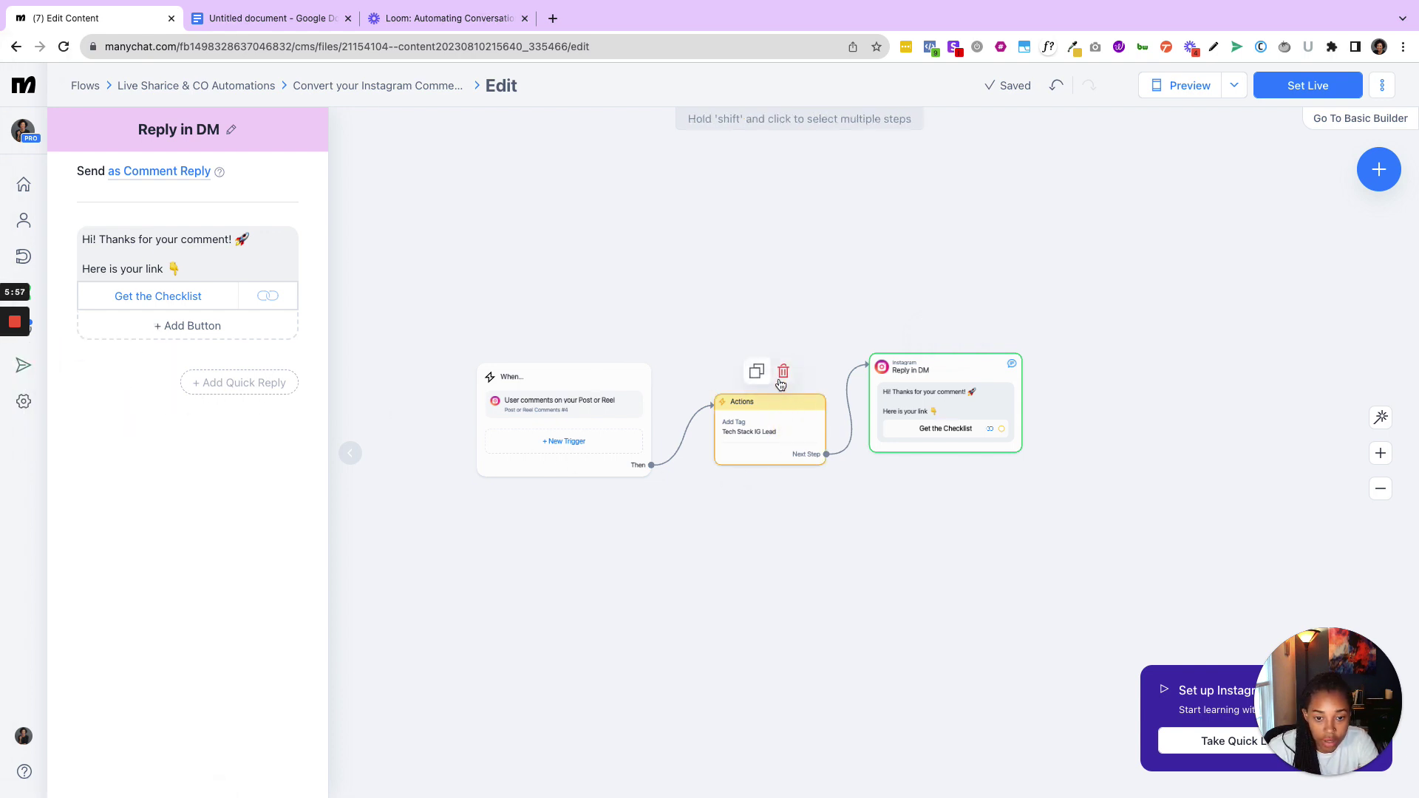
left_click(781, 373)
left_click(857, 138)
left_click_drag(933, 388, 737, 403)
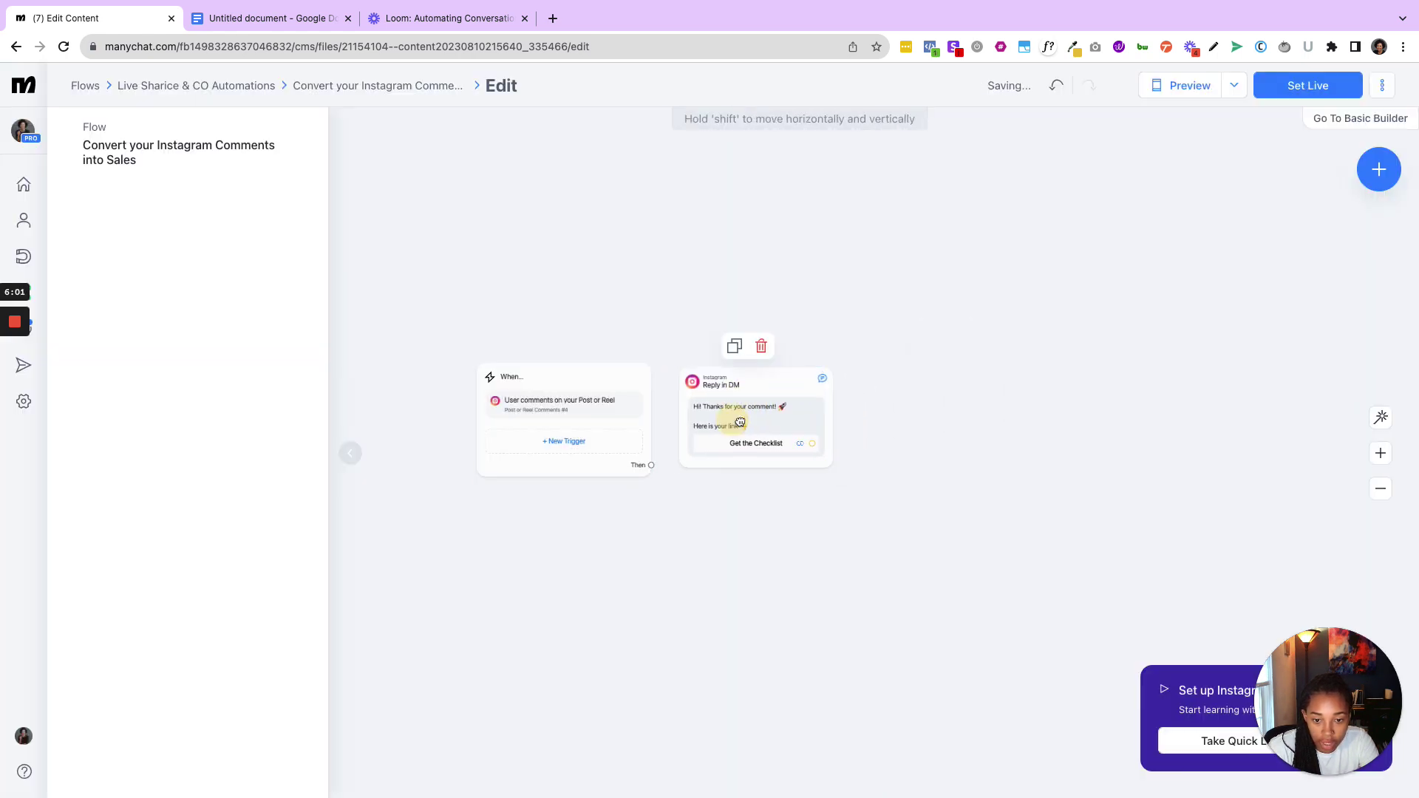
left_click_drag(651, 465, 818, 425)
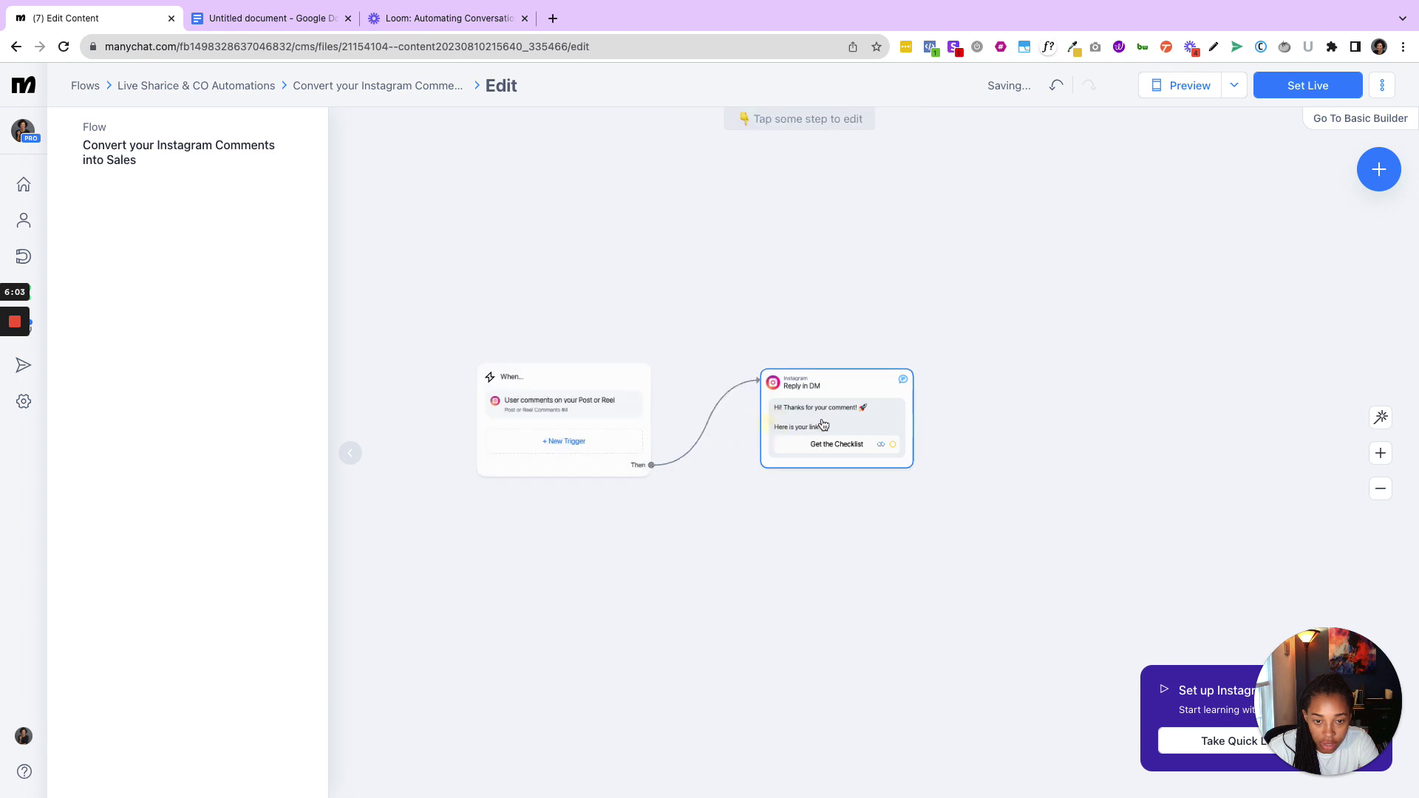
Replace the Reply in DM text with the script's opening message, from "Hey there! A little birdie told me" to "Type Your Email Below"
left_click(834, 413)
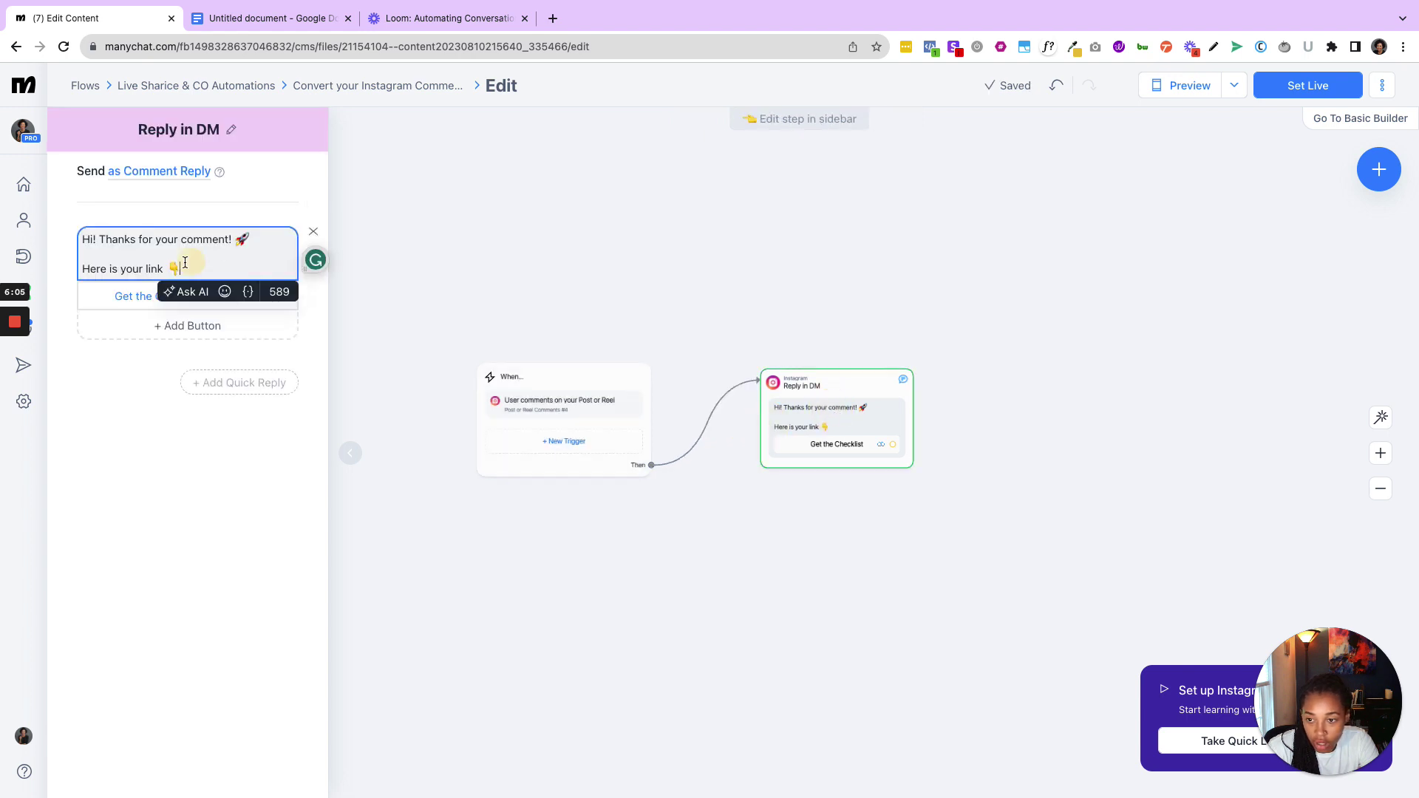
left_click_drag(183, 269, 57, 230)
key("super+v")
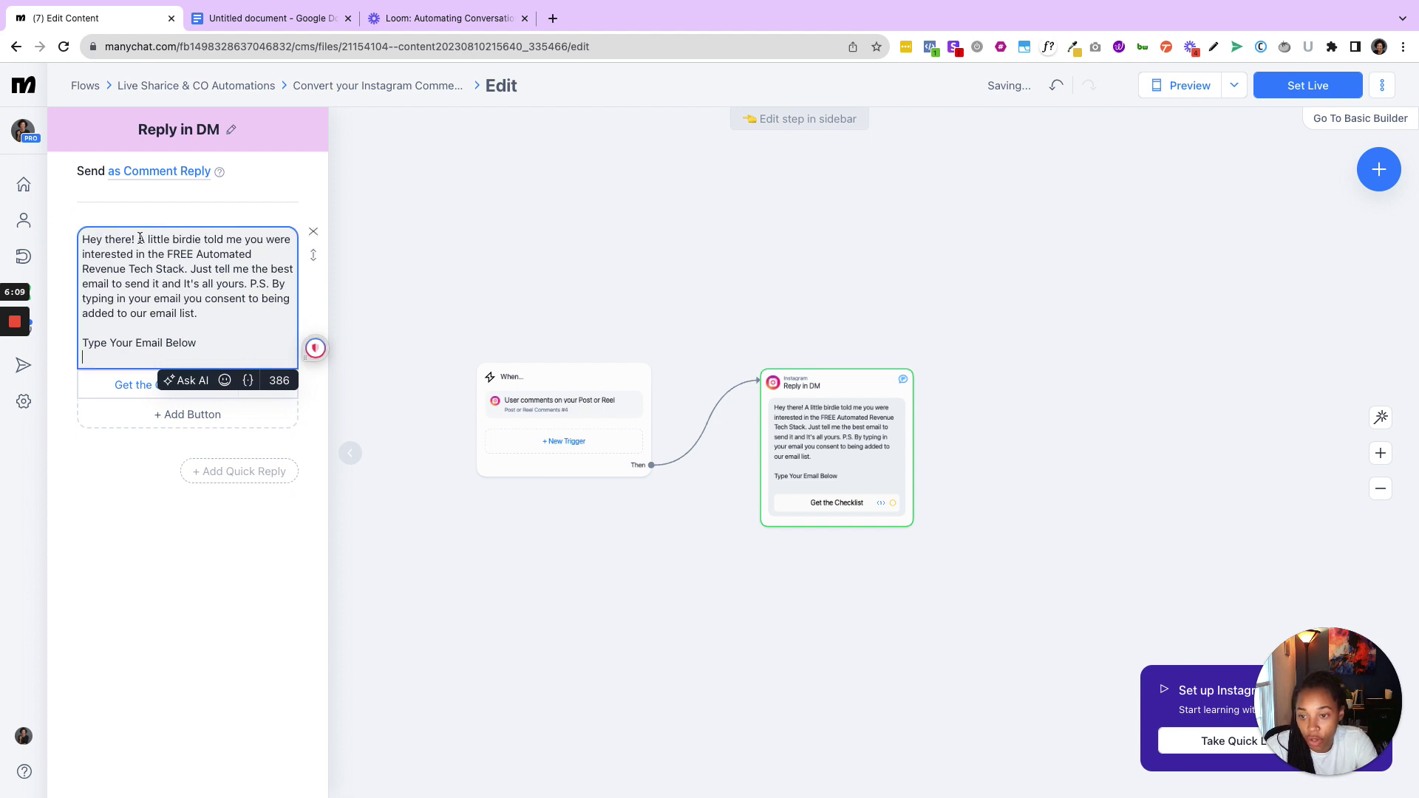
Start a new paragraph at "Just tell me the best email" in the DM message and remove the Get the Checklist button
double_click(194, 272)
type("Just")
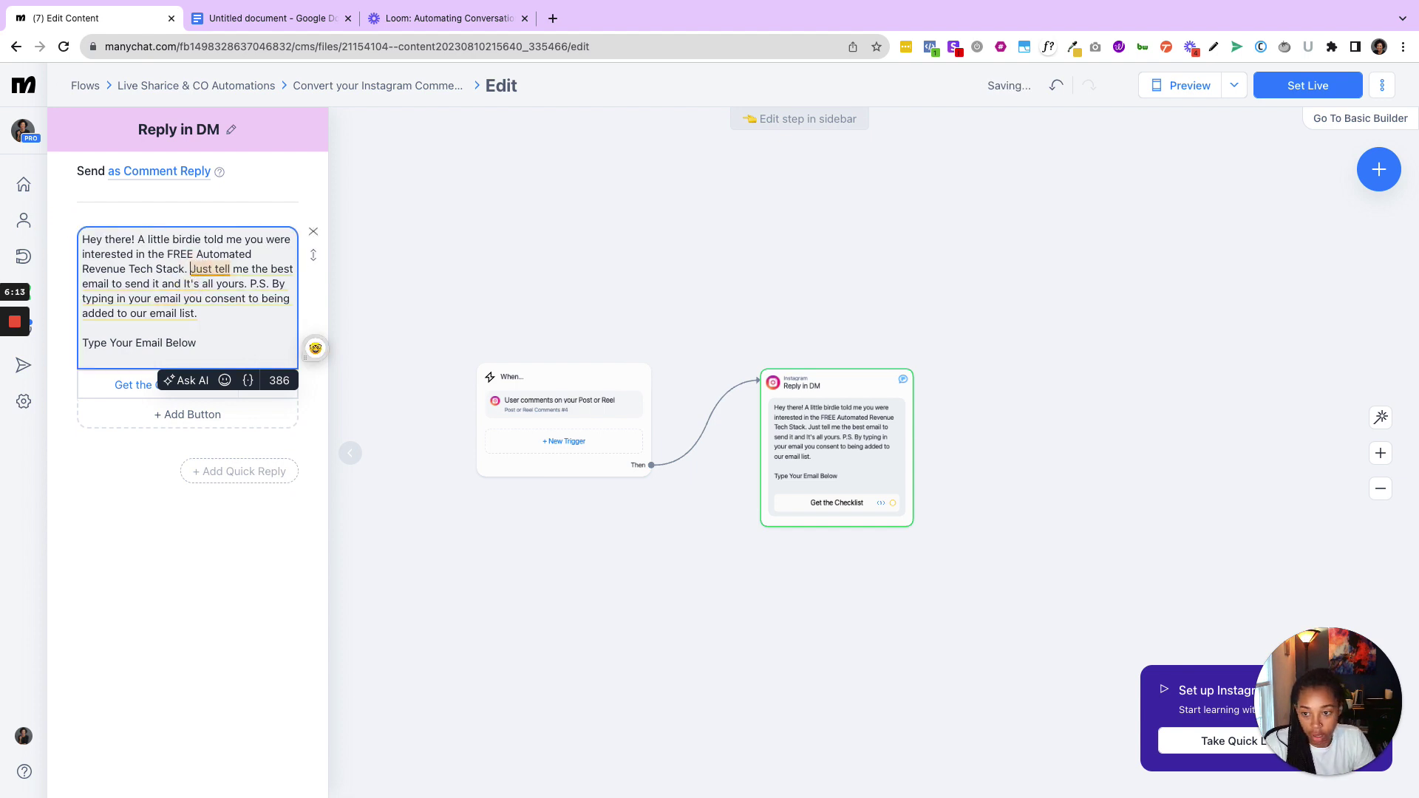
key("Left")
key("Left")
key("Left")
key("Left")
key("Return")
key("Return")
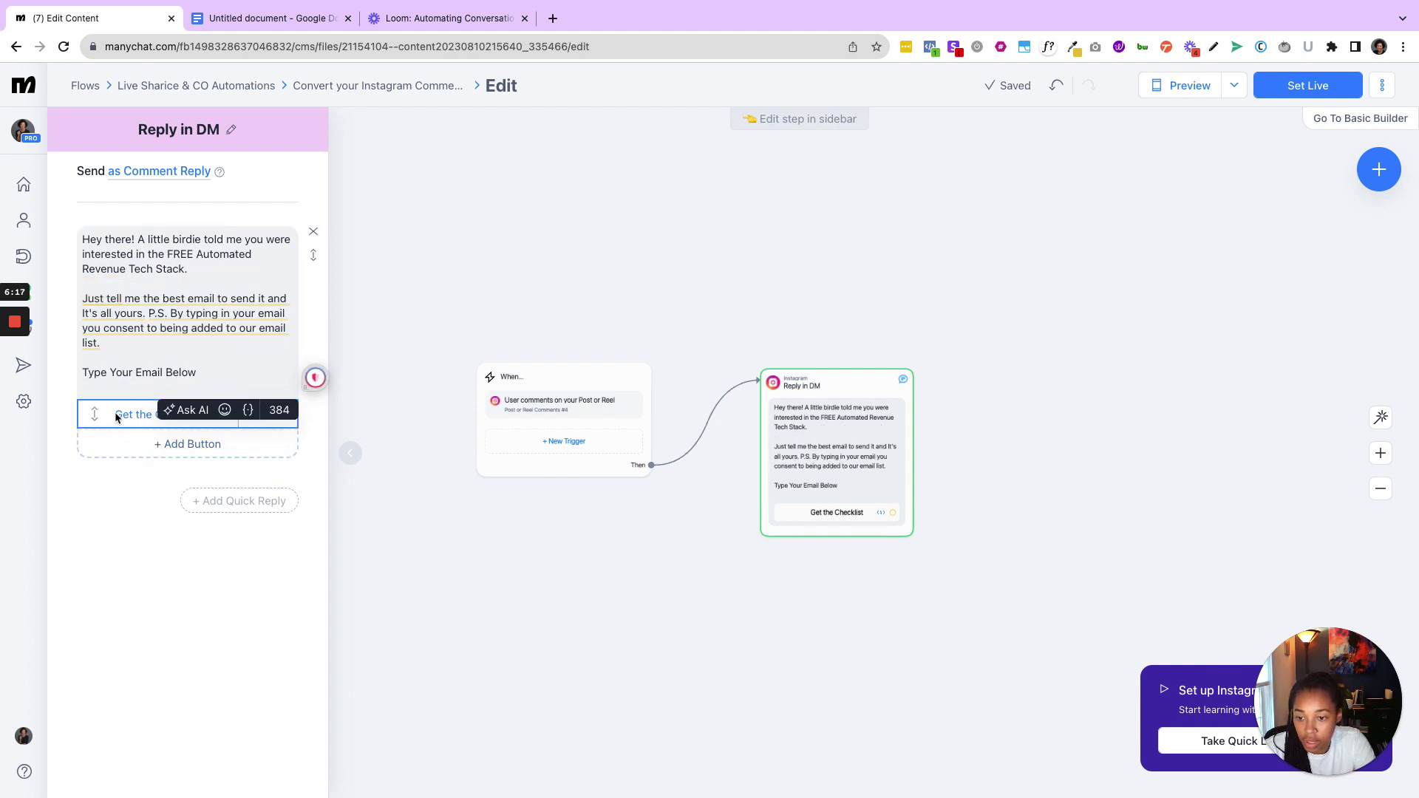
left_click(277, 423)
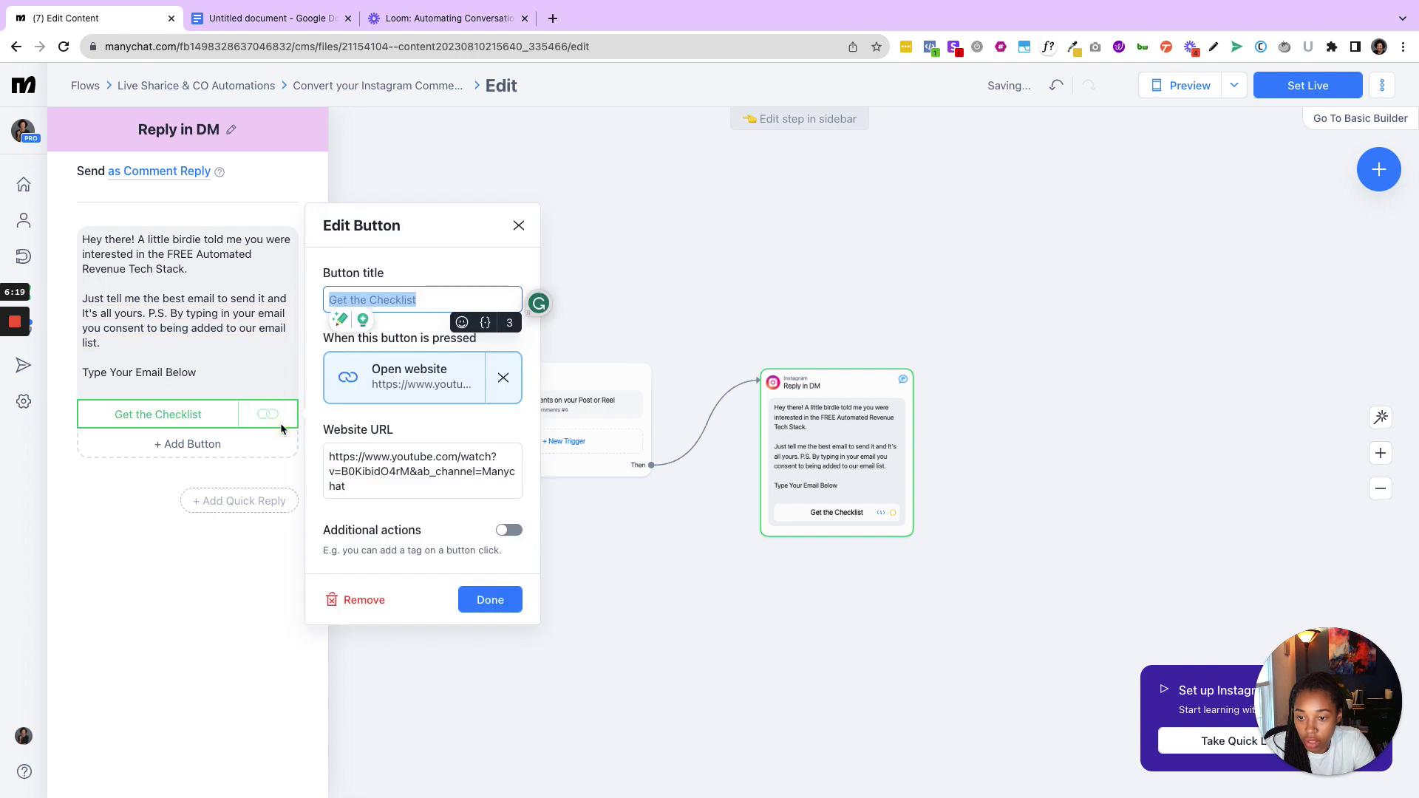
left_click(362, 600)
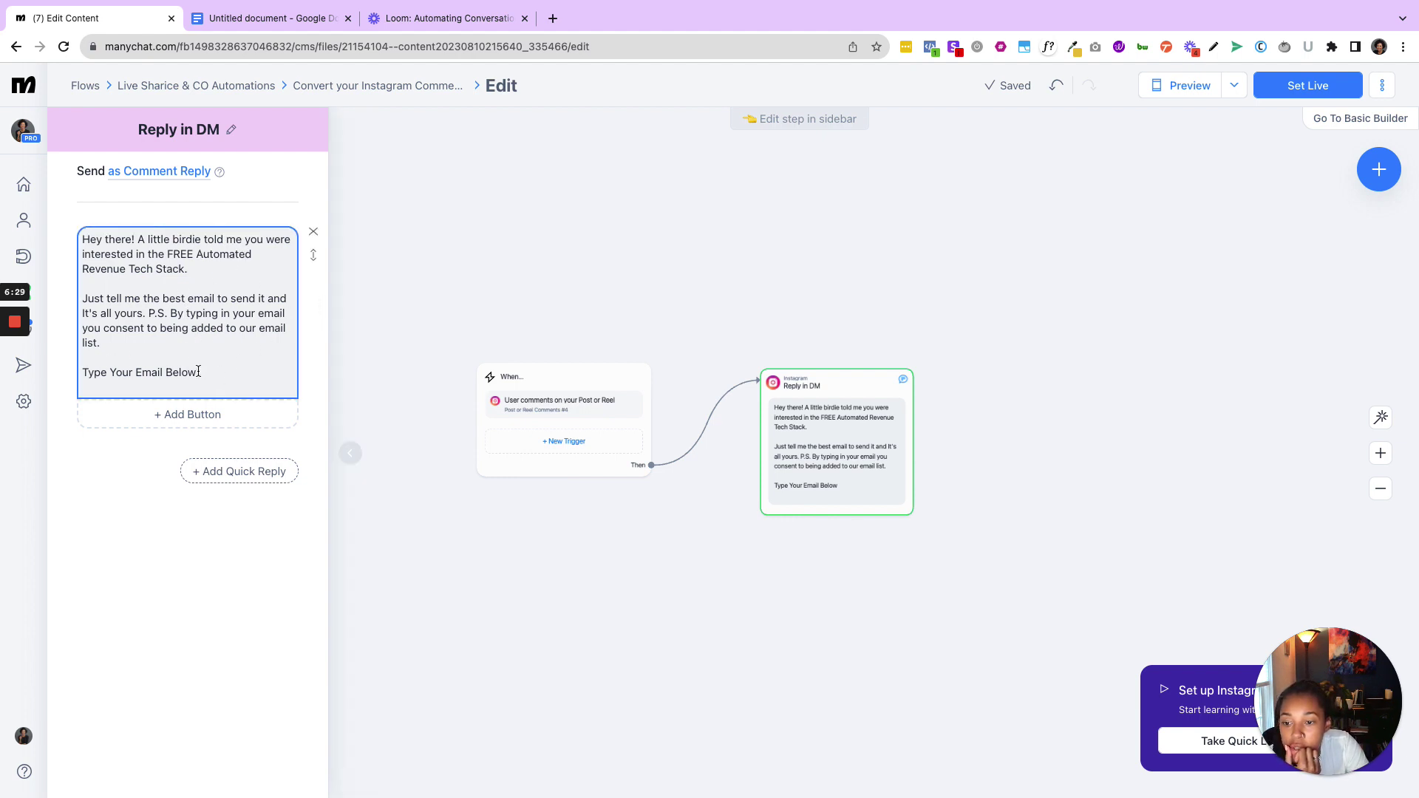
left_click_drag(198, 372, 92, 356)
left_click(254, 472)
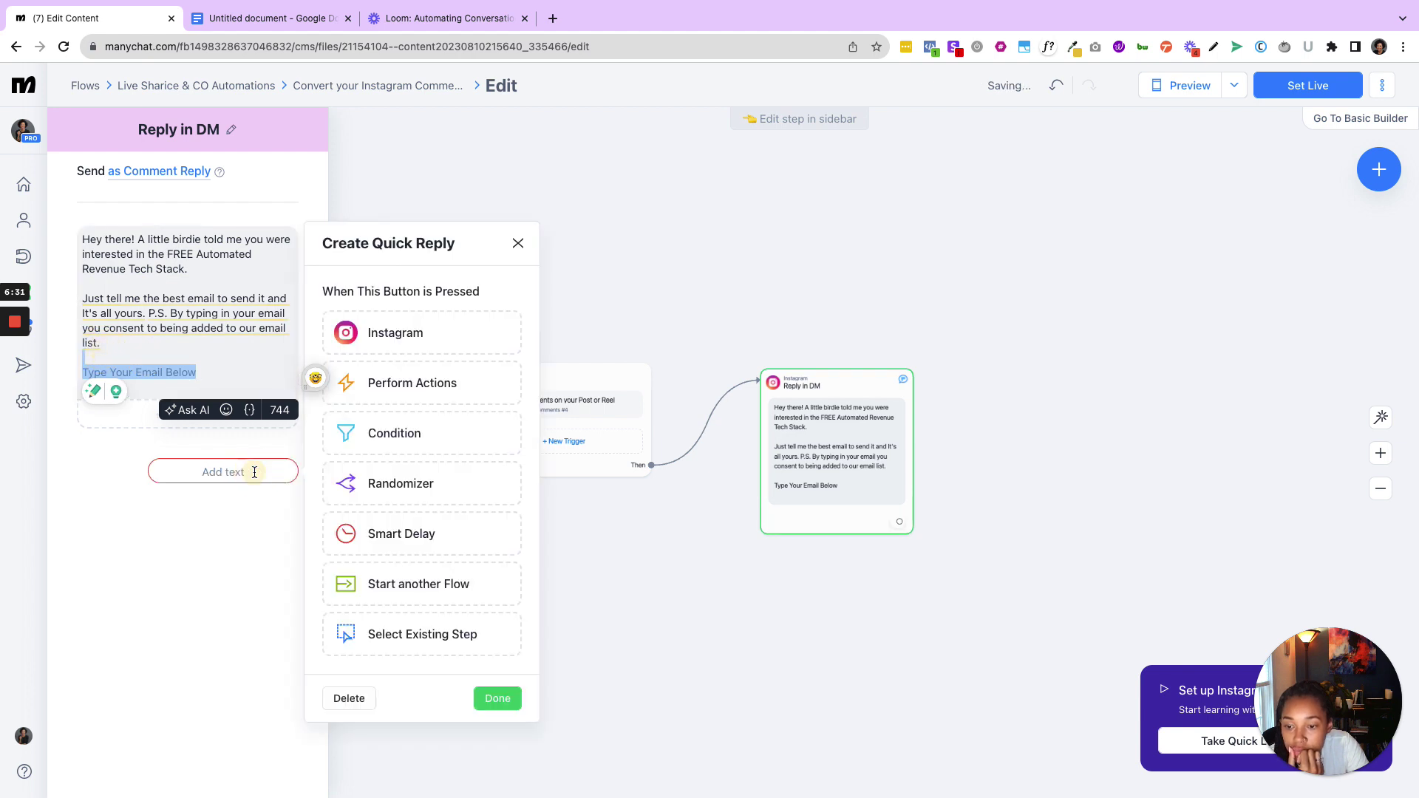
left_click(108, 474)
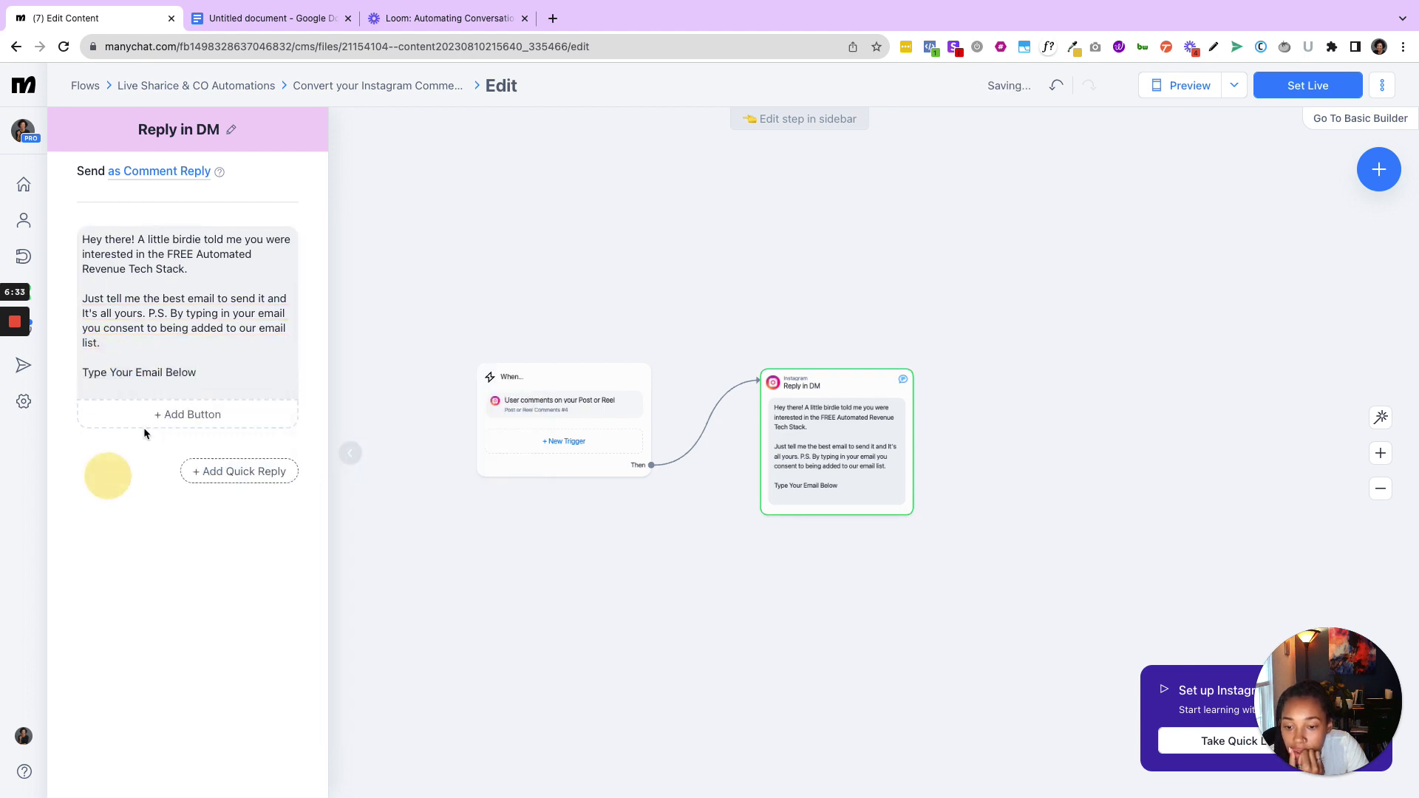
left_click(168, 172)
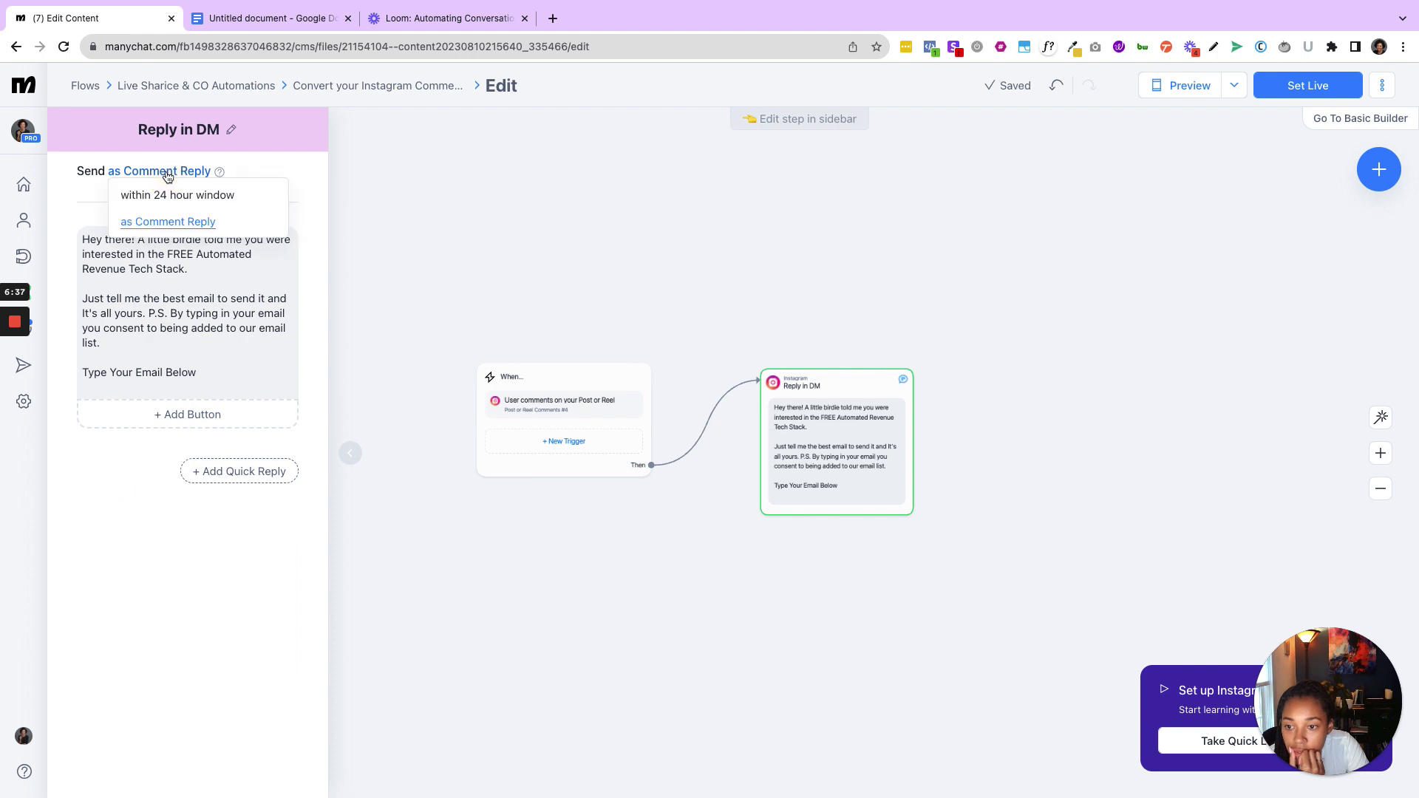
left_click(274, 171)
left_click(234, 333)
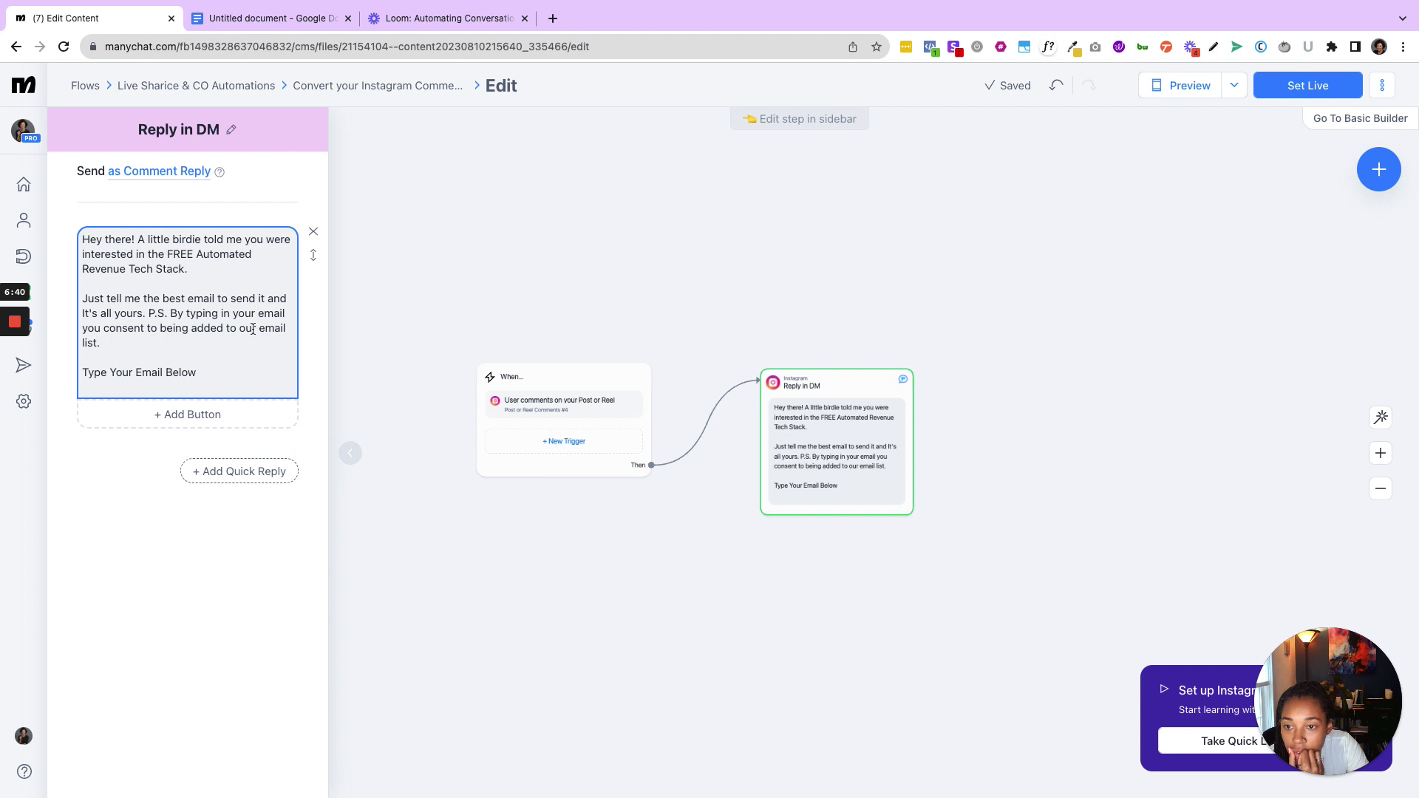
triple_click(207, 372)
left_click(237, 378)
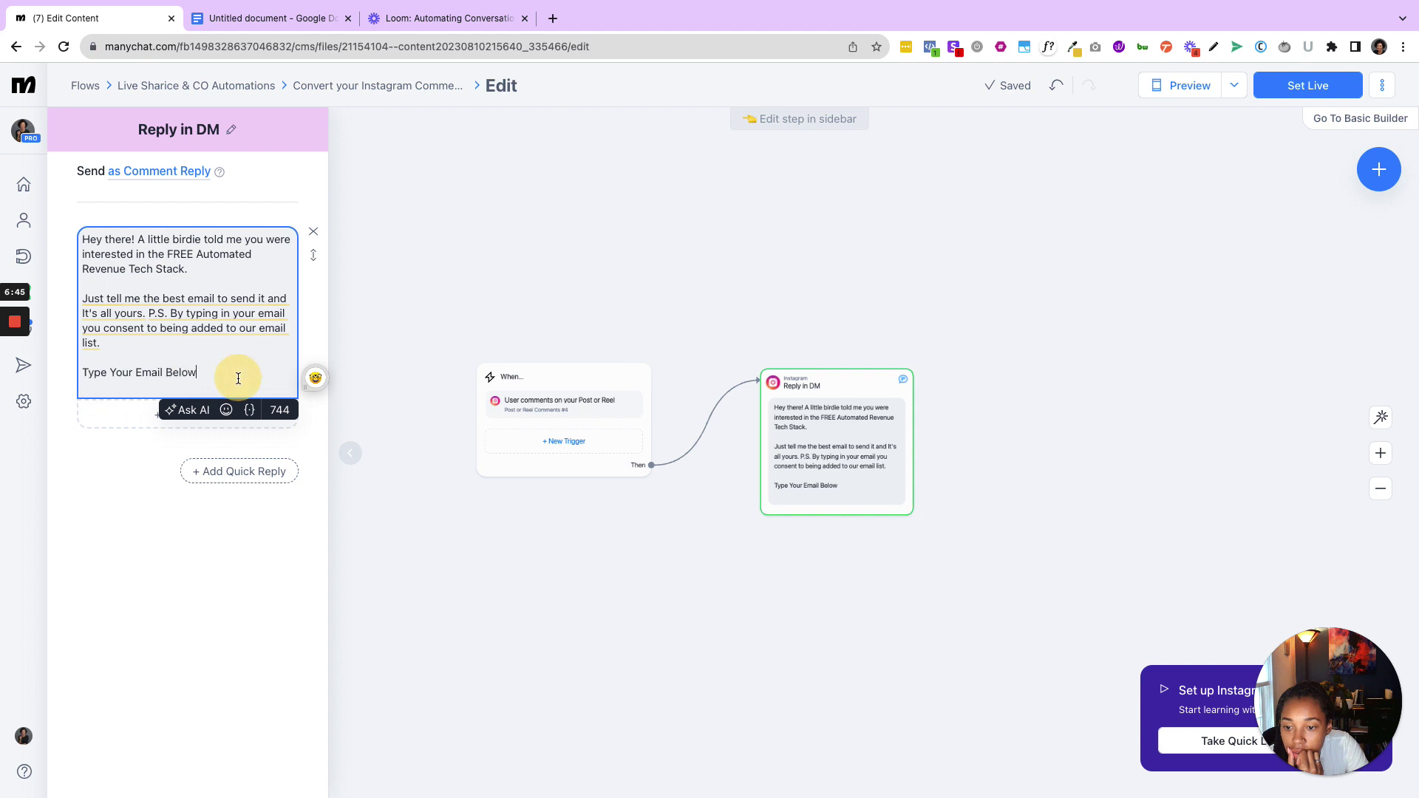
left_click(287, 518)
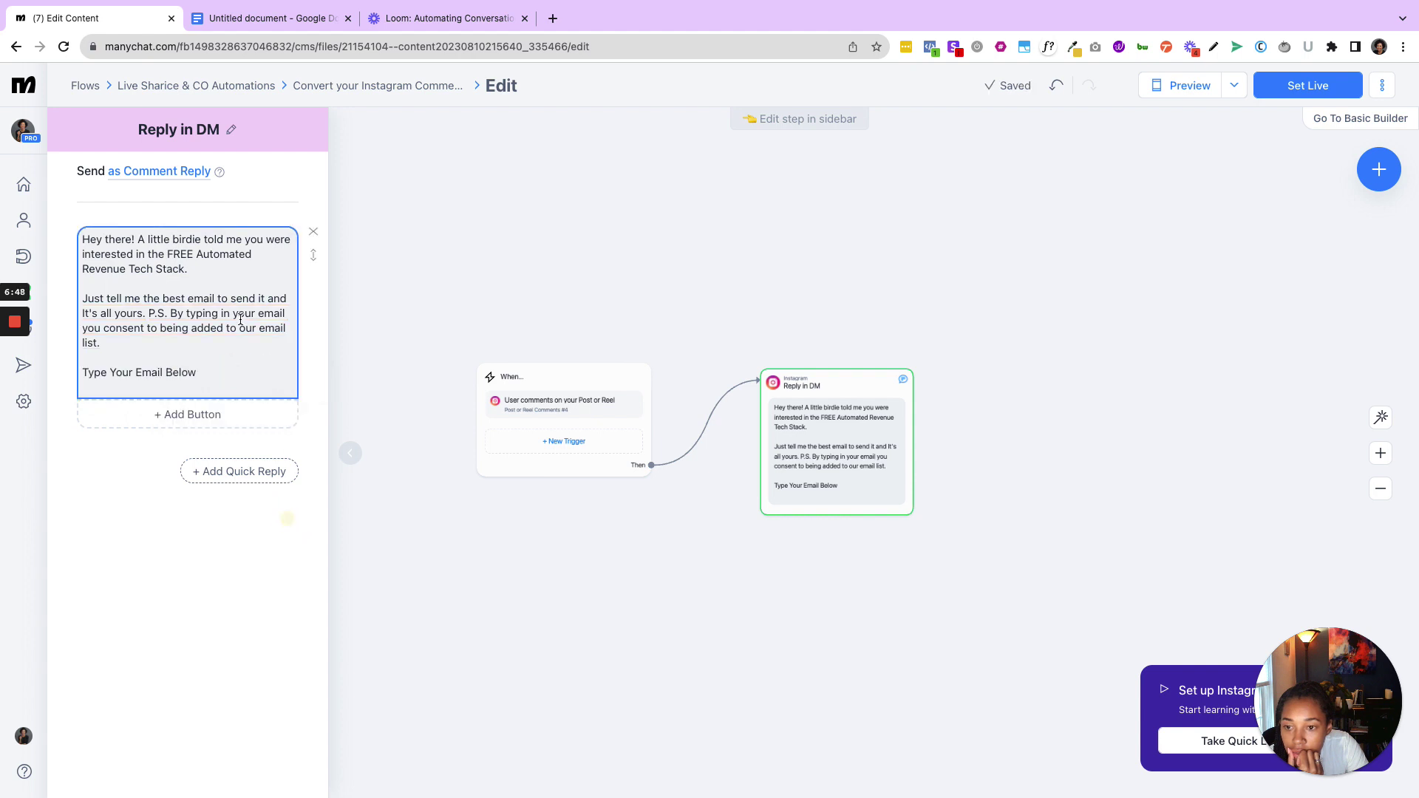
left_click(14, 382)
left_click(13, 383)
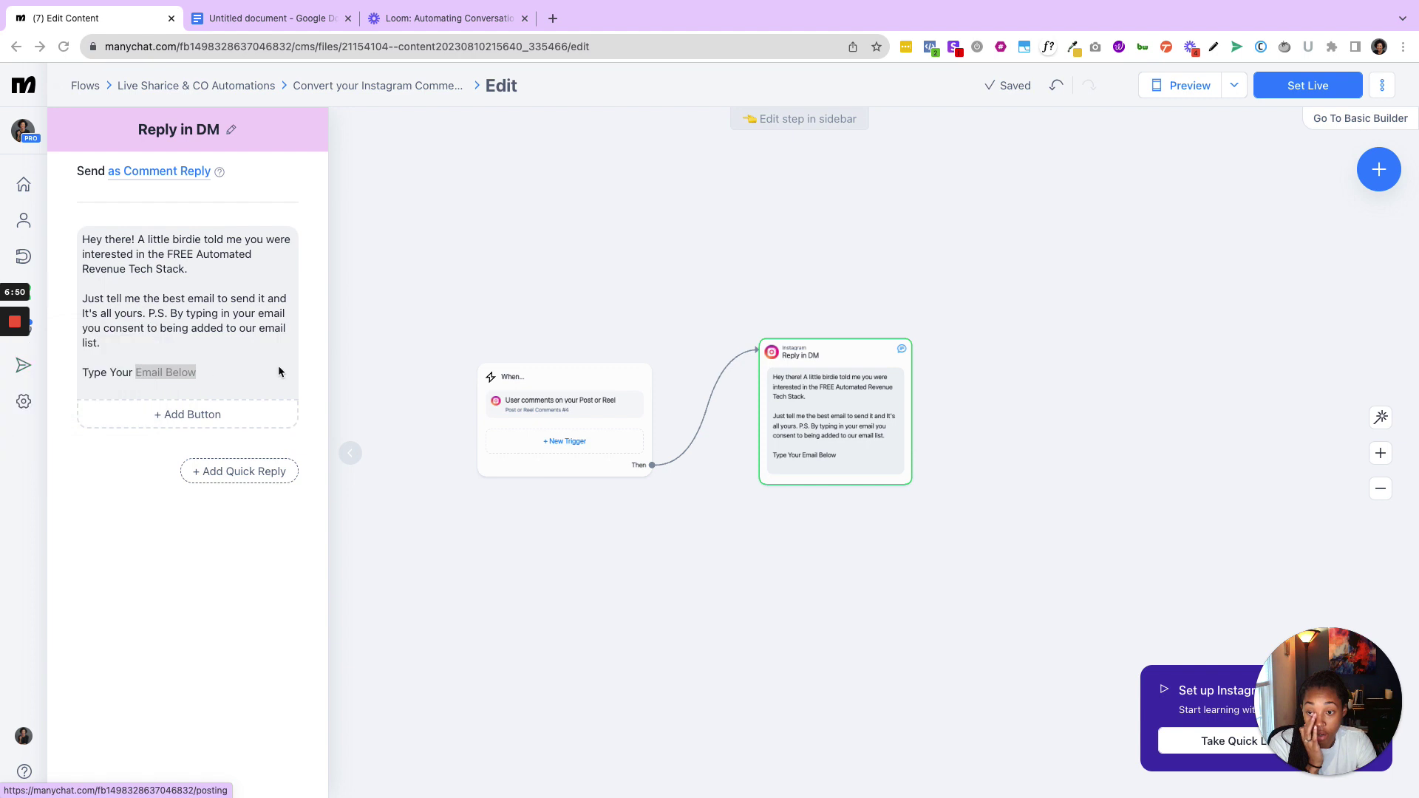
Change the last line of the Reply in DM message to 'Type The Keyword "Tech" below.'
left_click(214, 386)
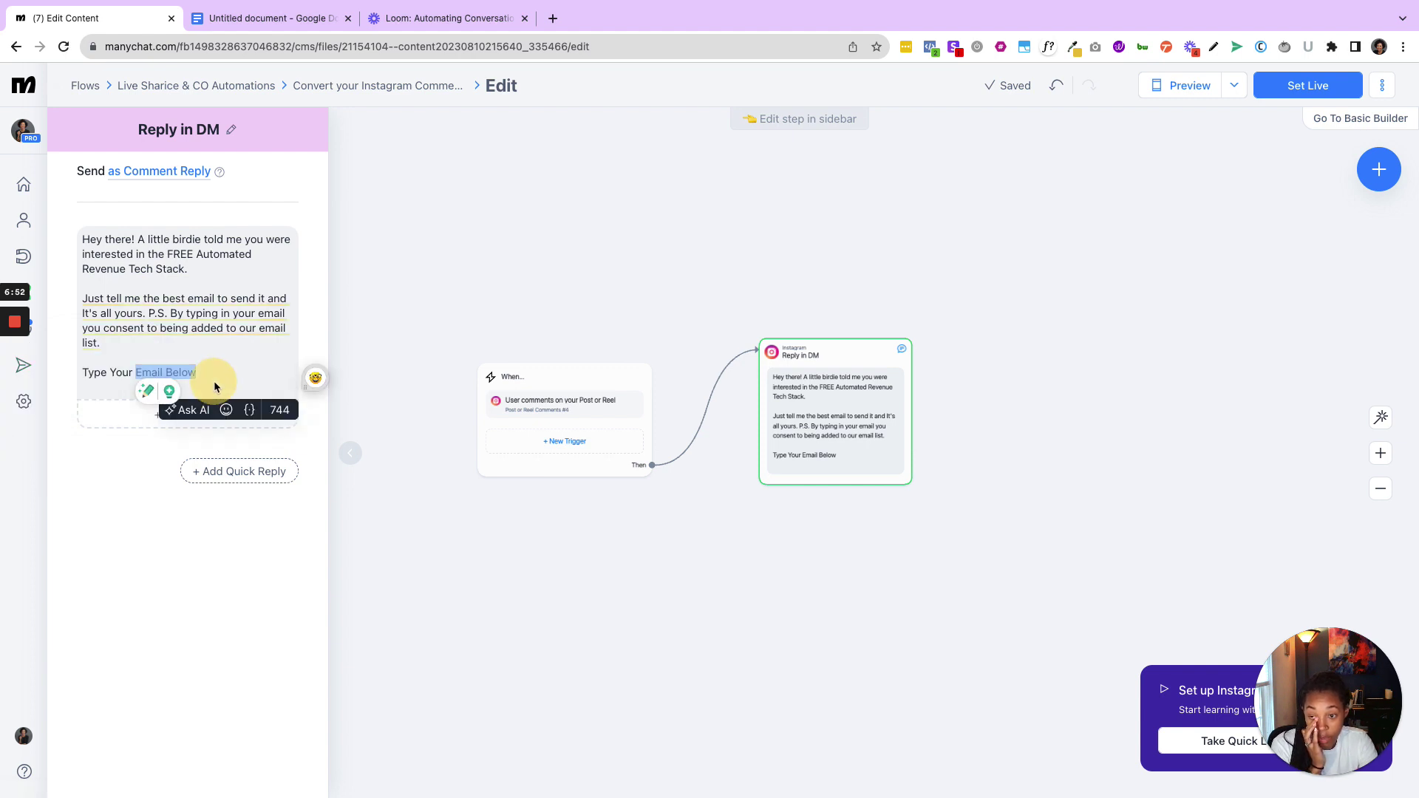
key("BackSpace")
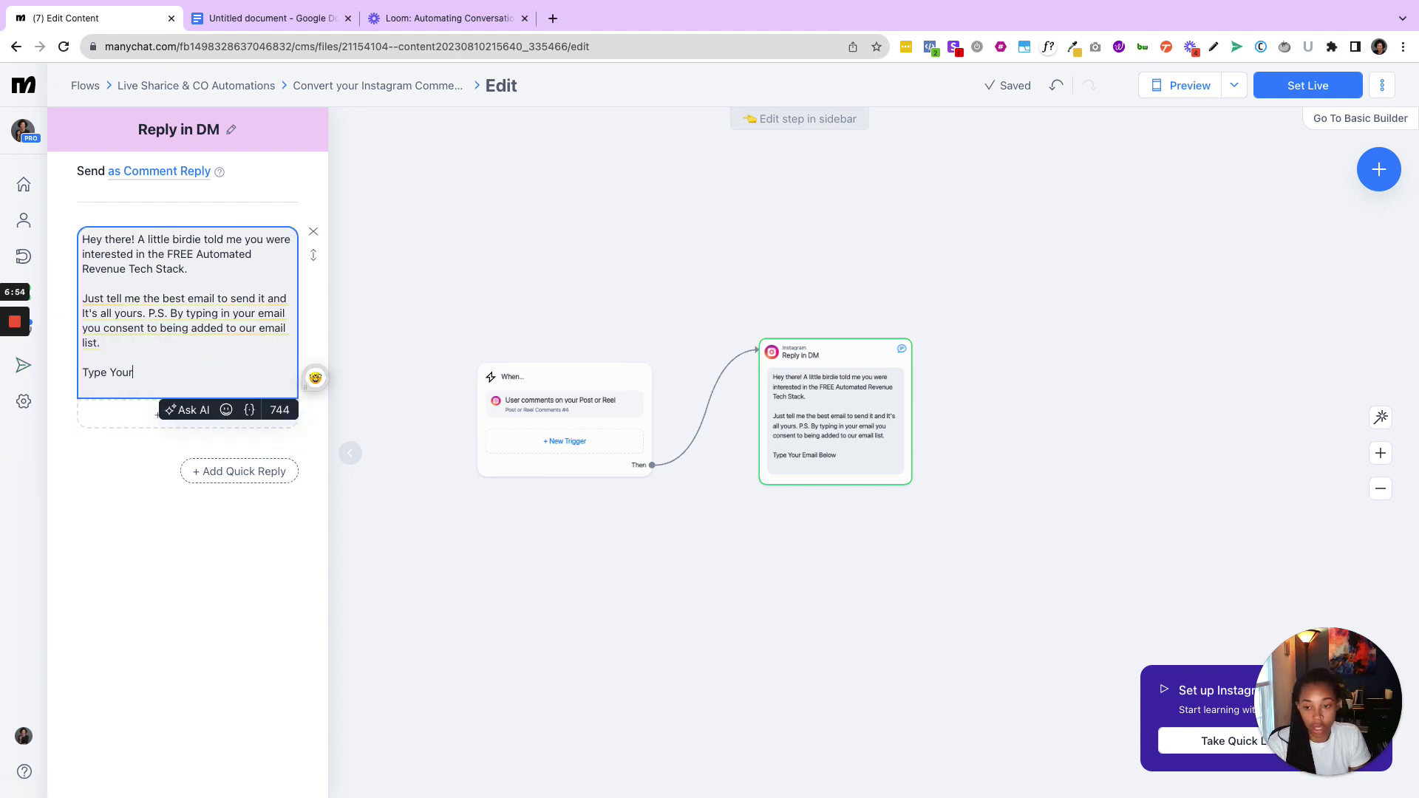
key("BackSpace")
key("BackSpace")
type("T")
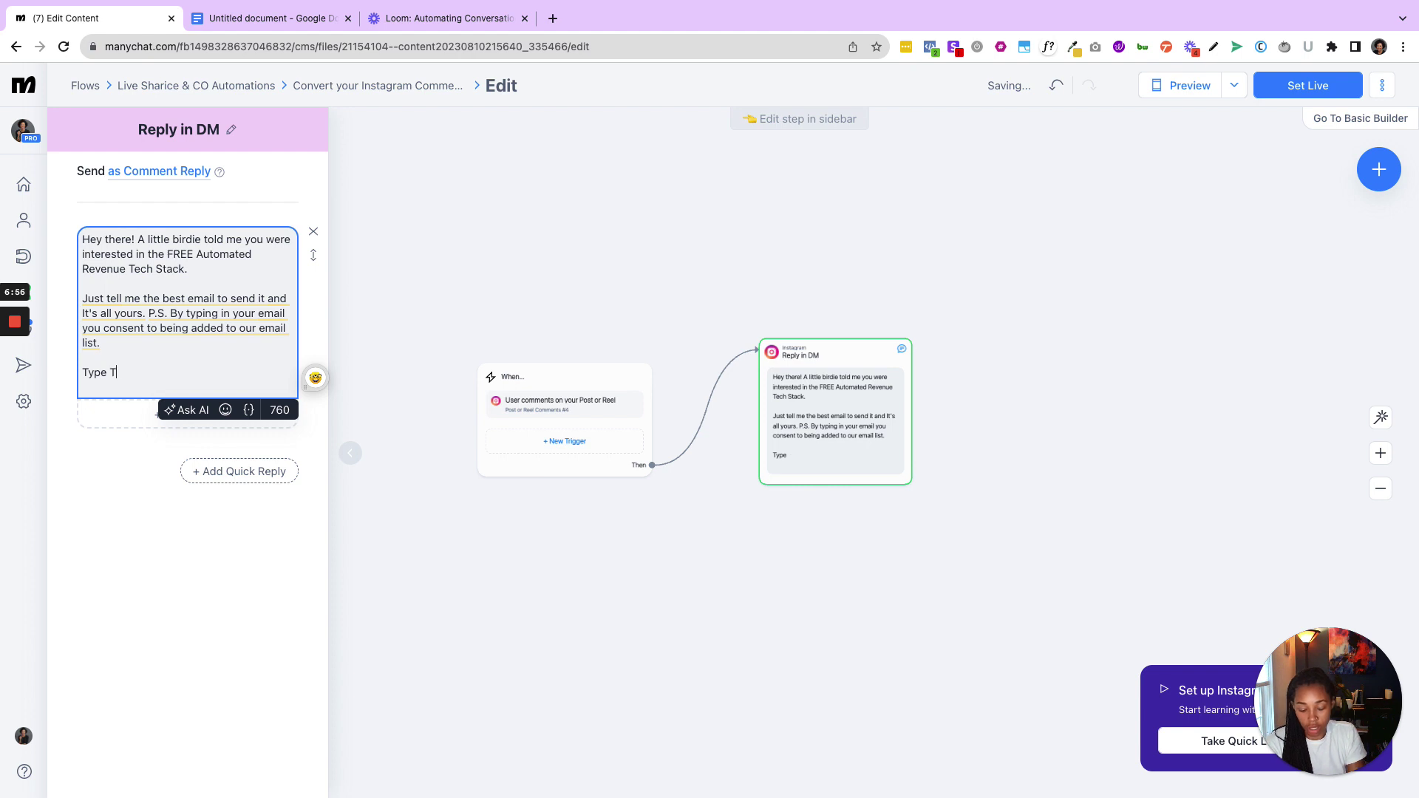
type("he Keyword")
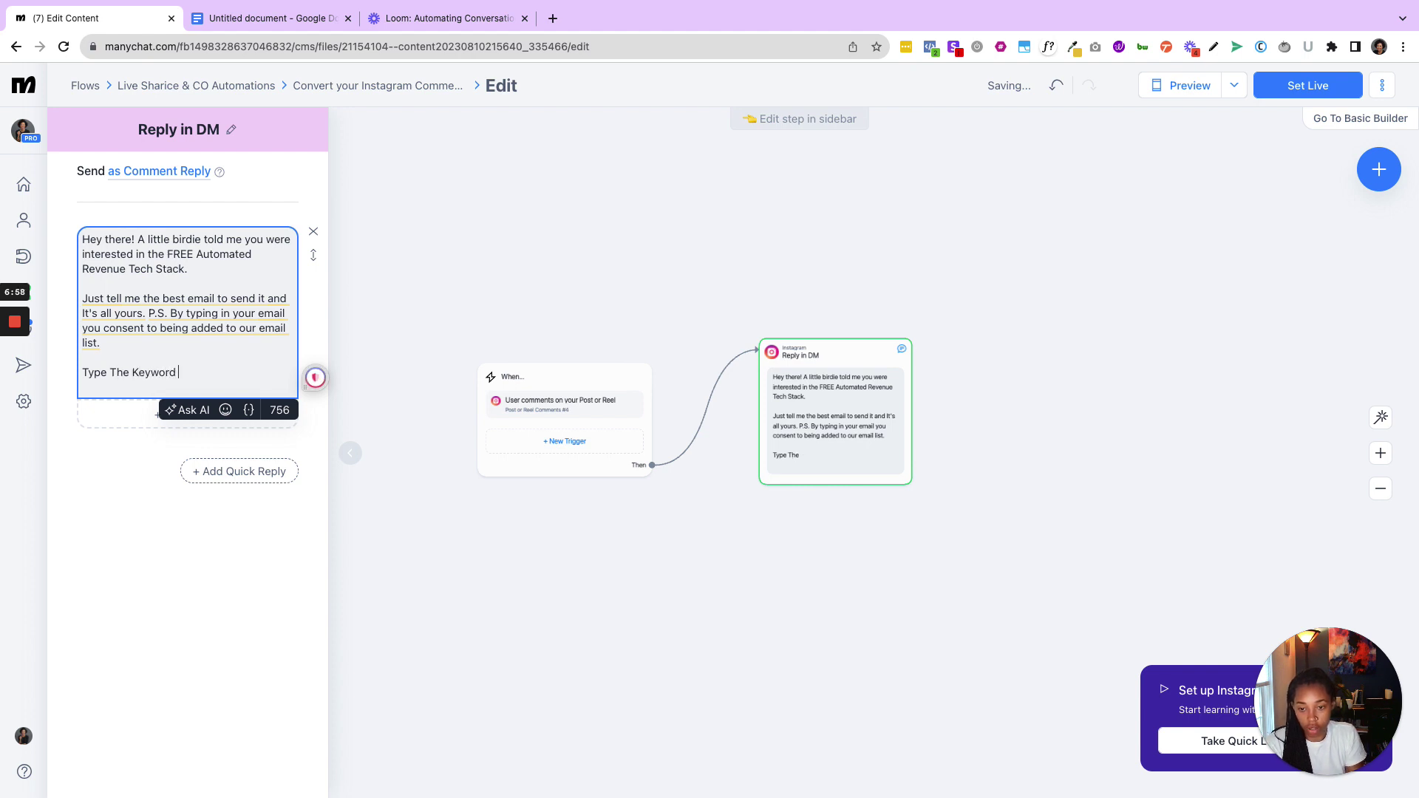
type(" \"Tech")
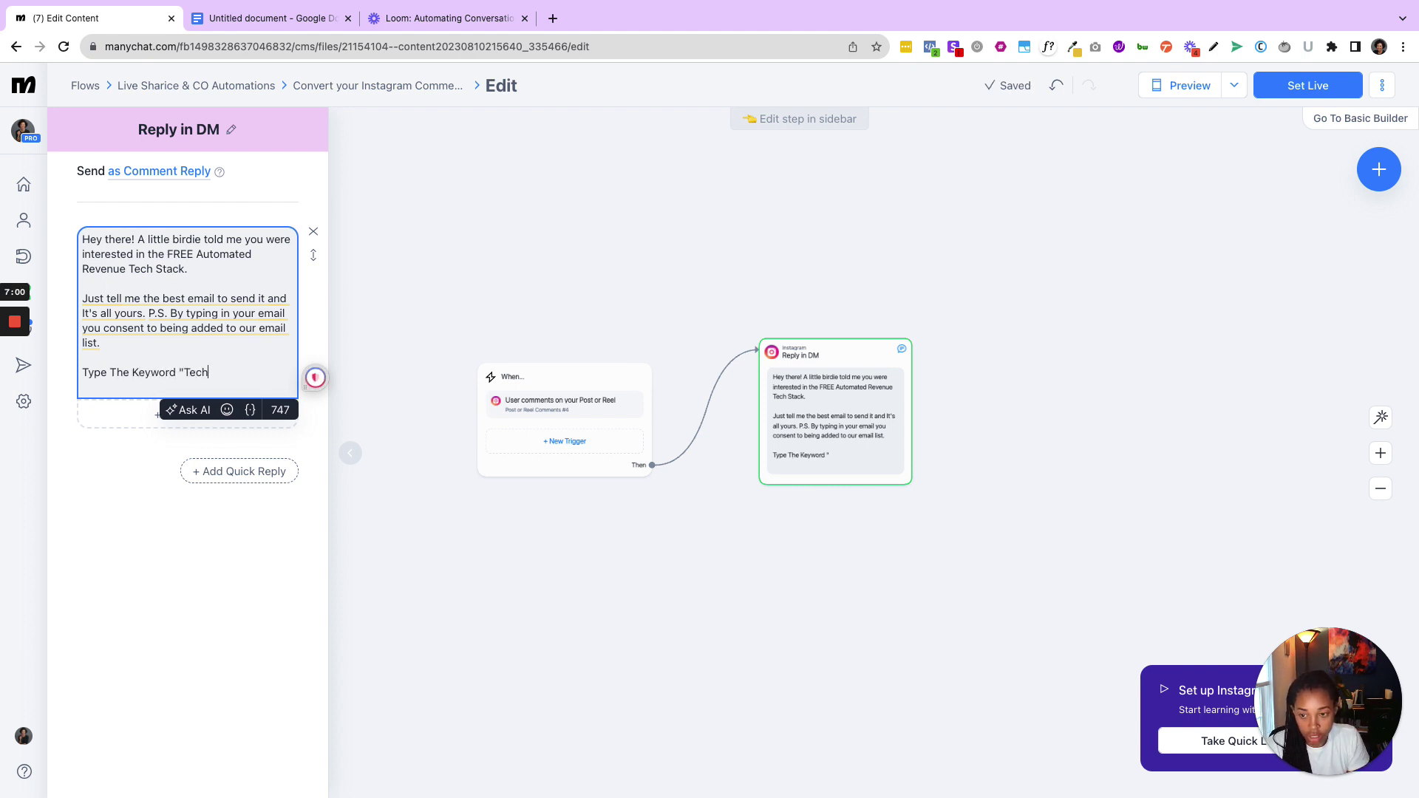
type("\" below")
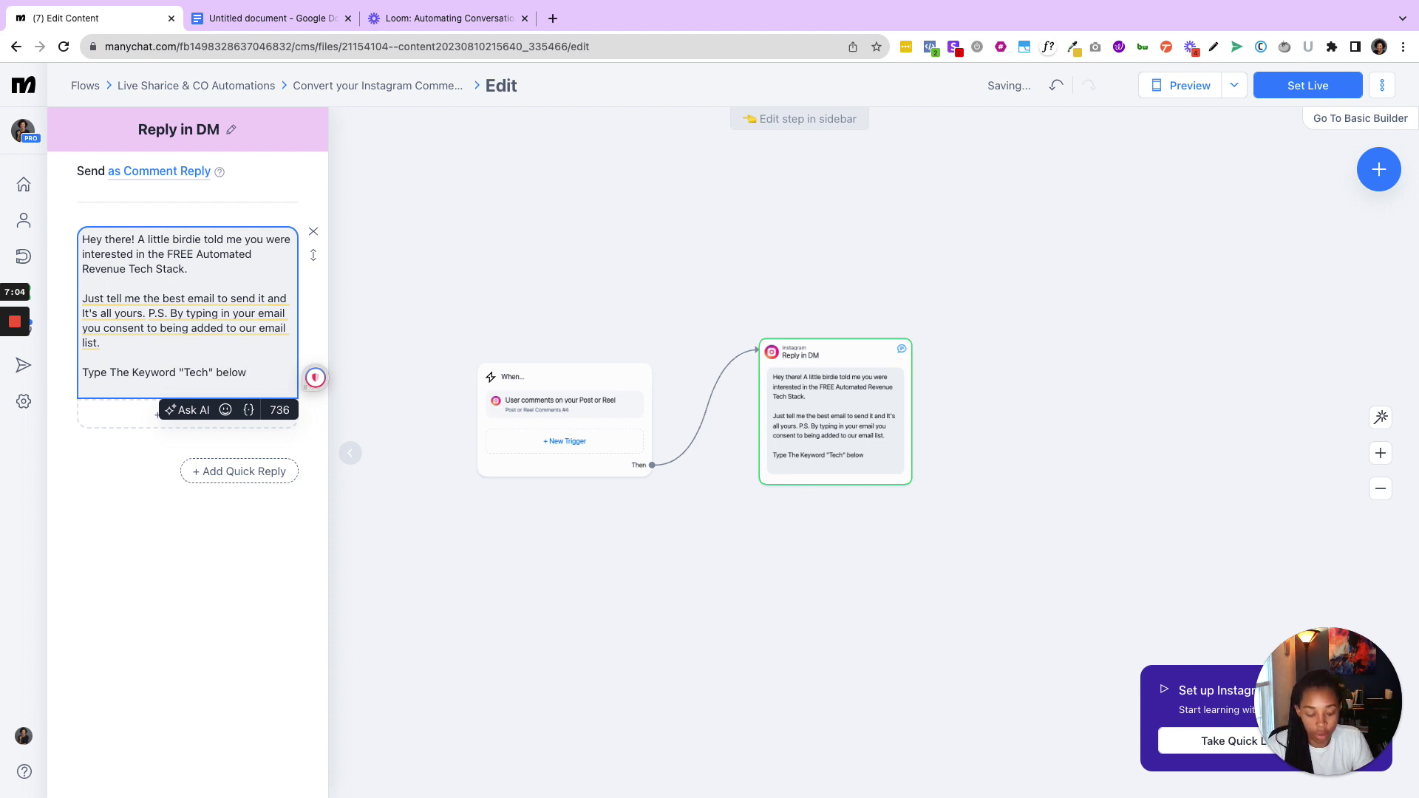
type(".")
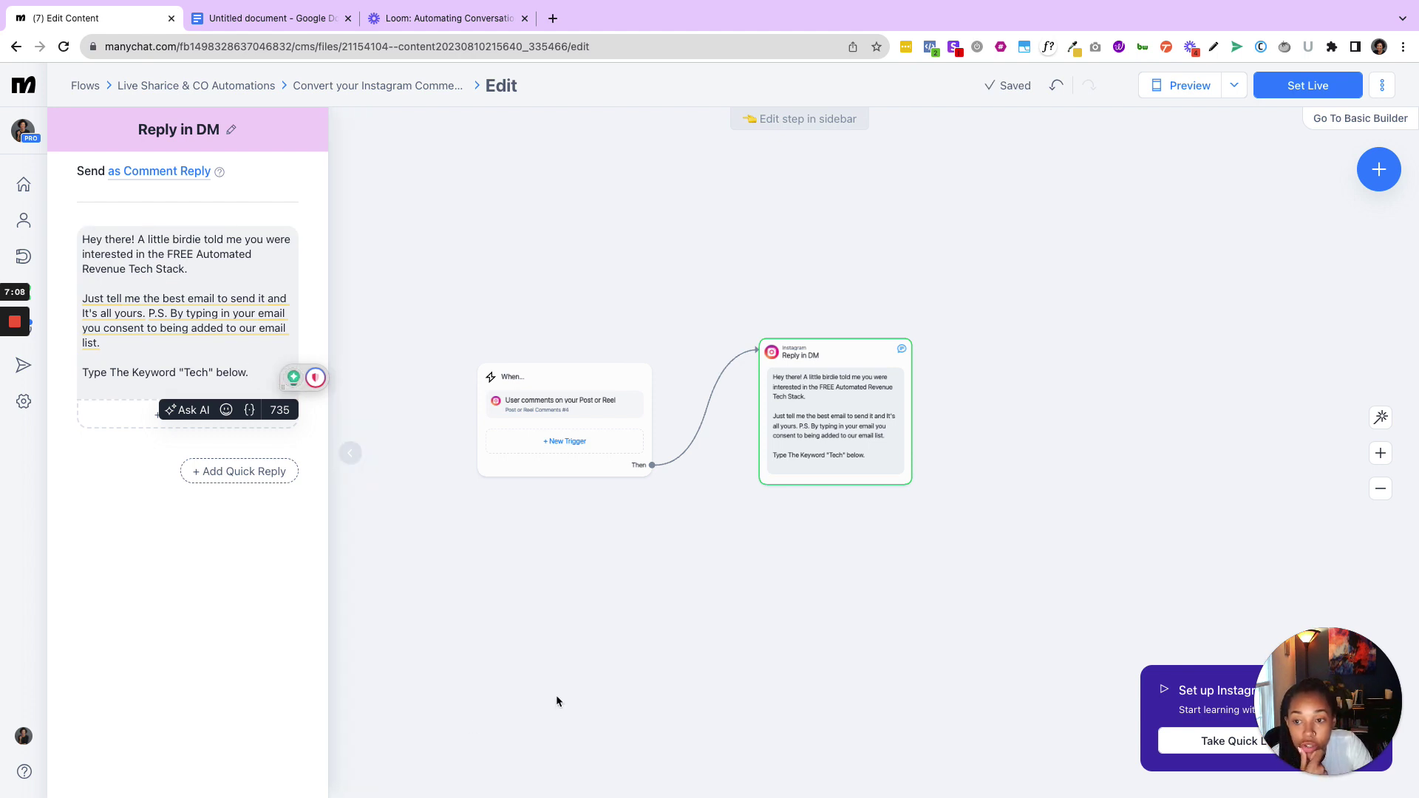
left_click(569, 605)
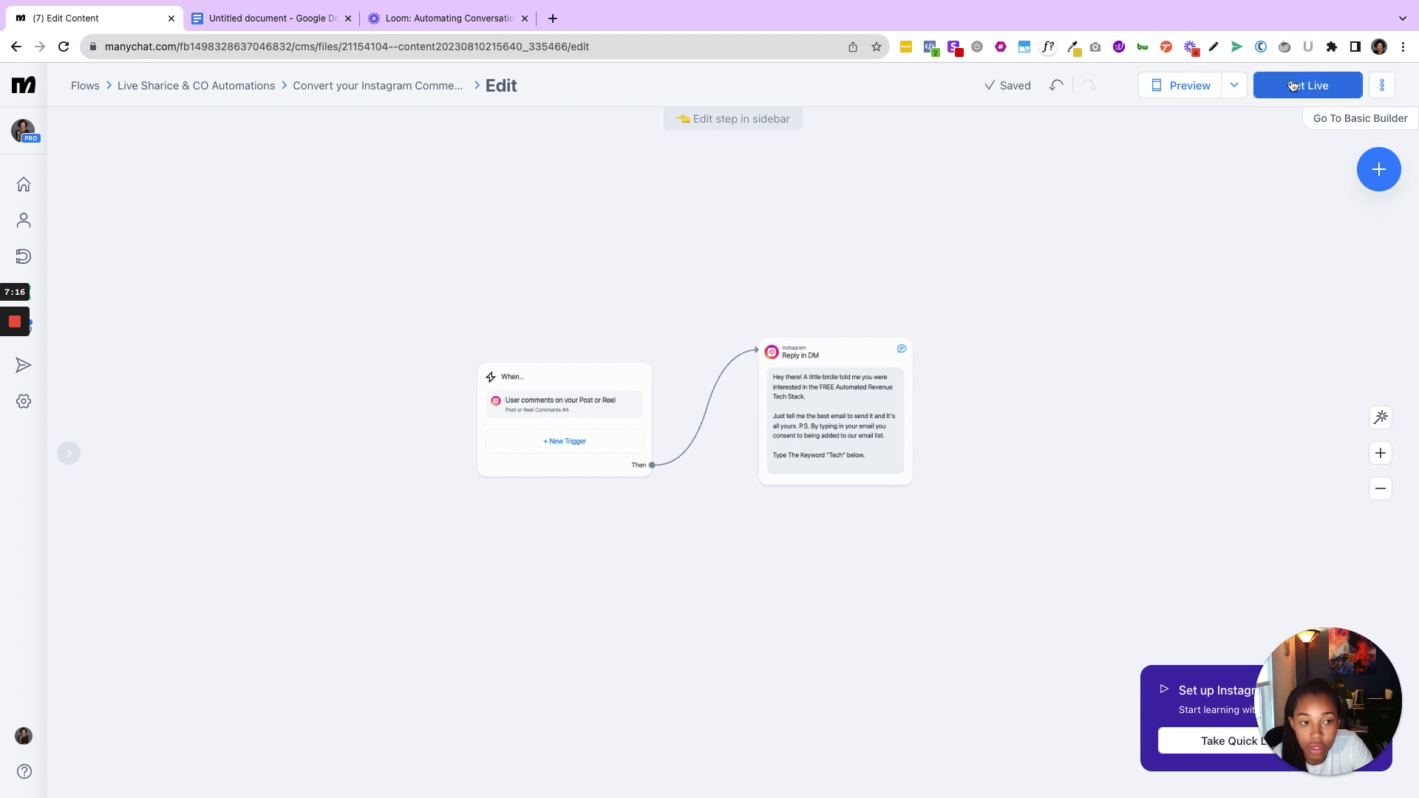
Set the comment automation live and check its DM in the phone preview, closing the preview when done
left_click(1317, 88)
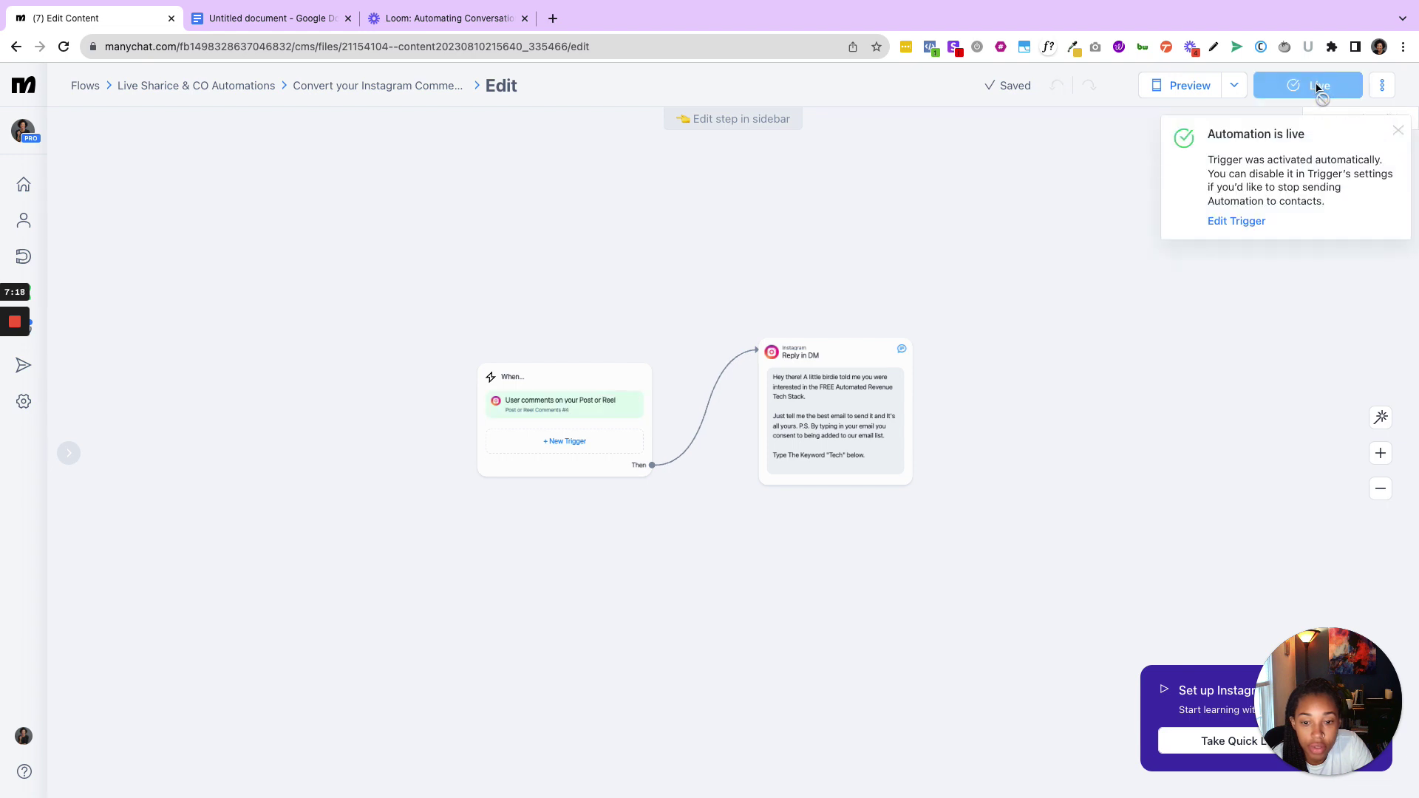
left_click(1181, 86)
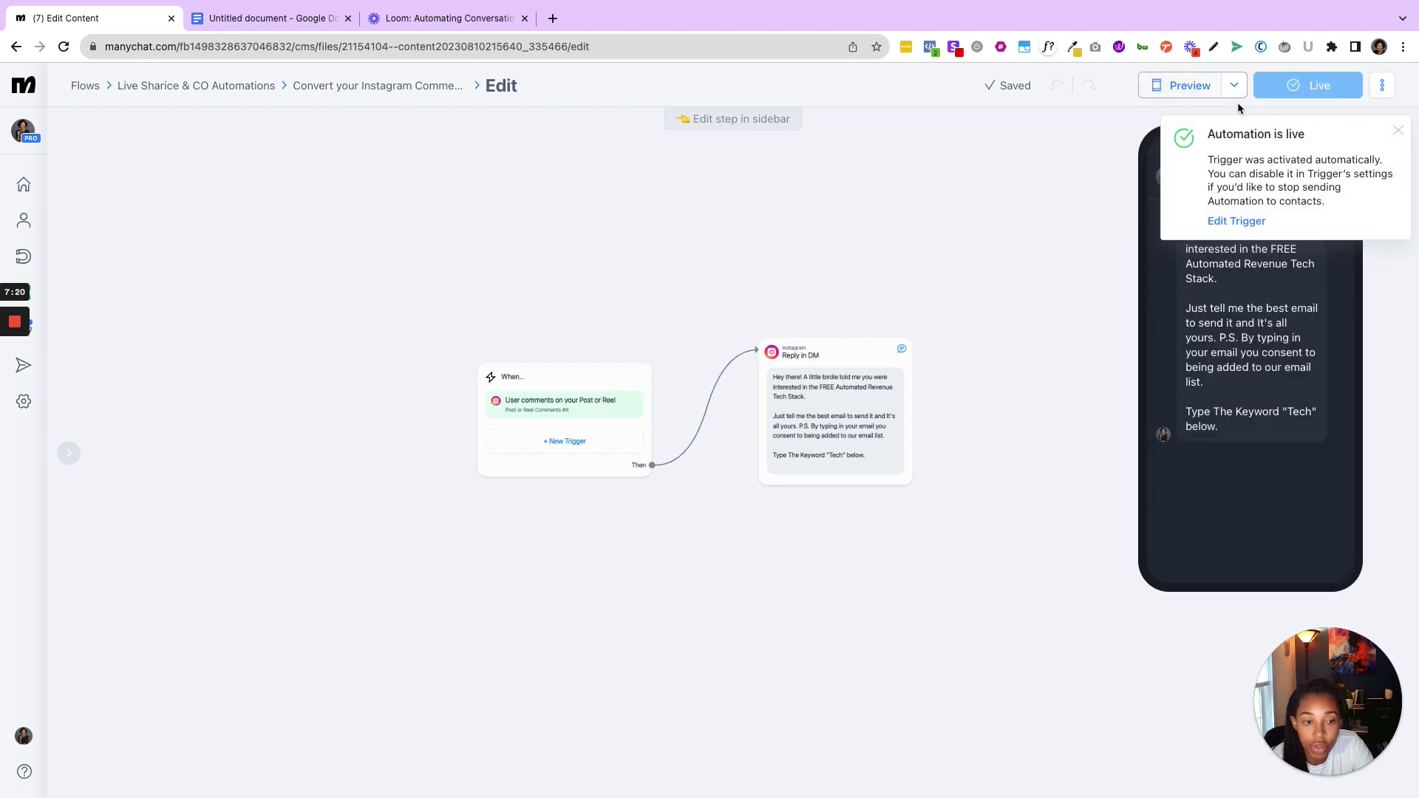
left_click(1397, 131)
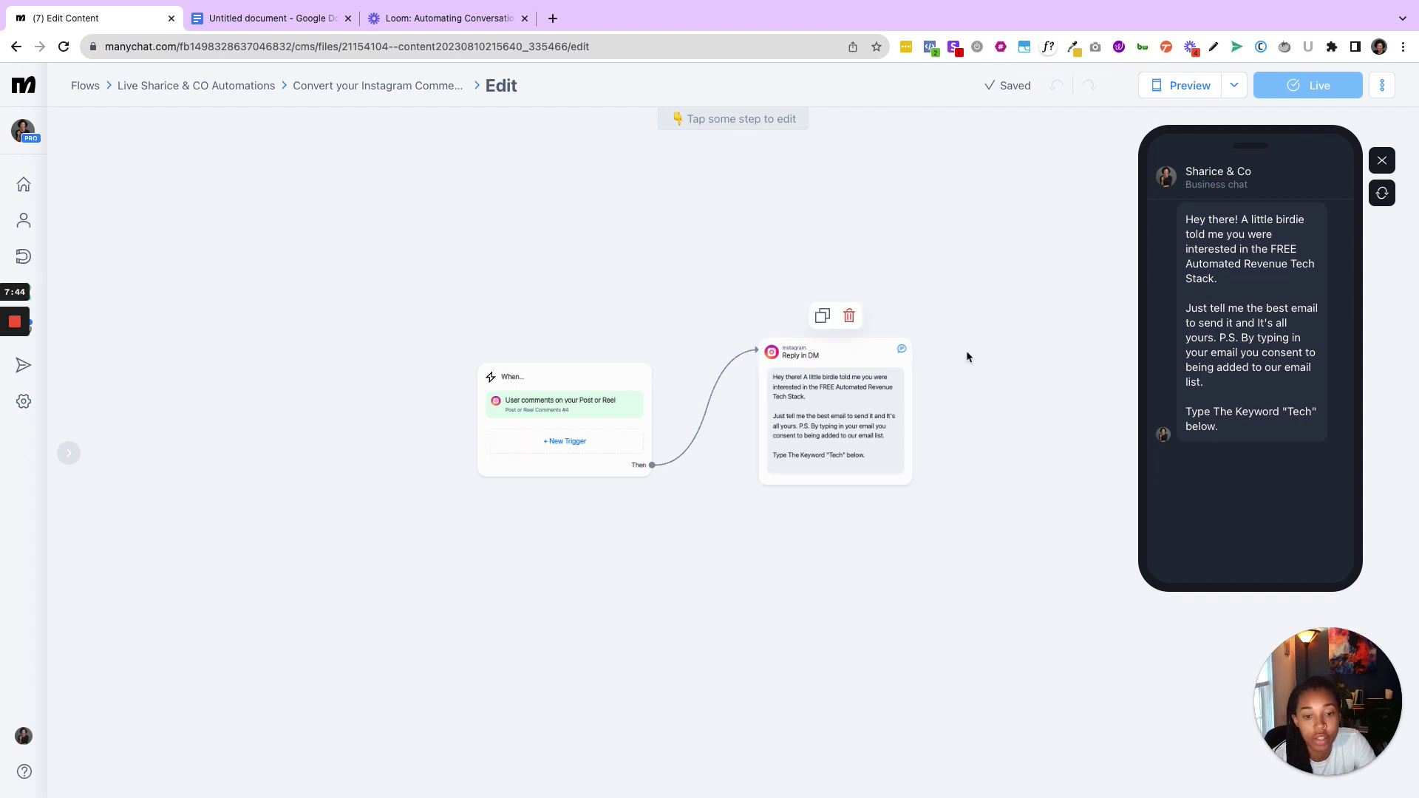
left_click(1383, 161)
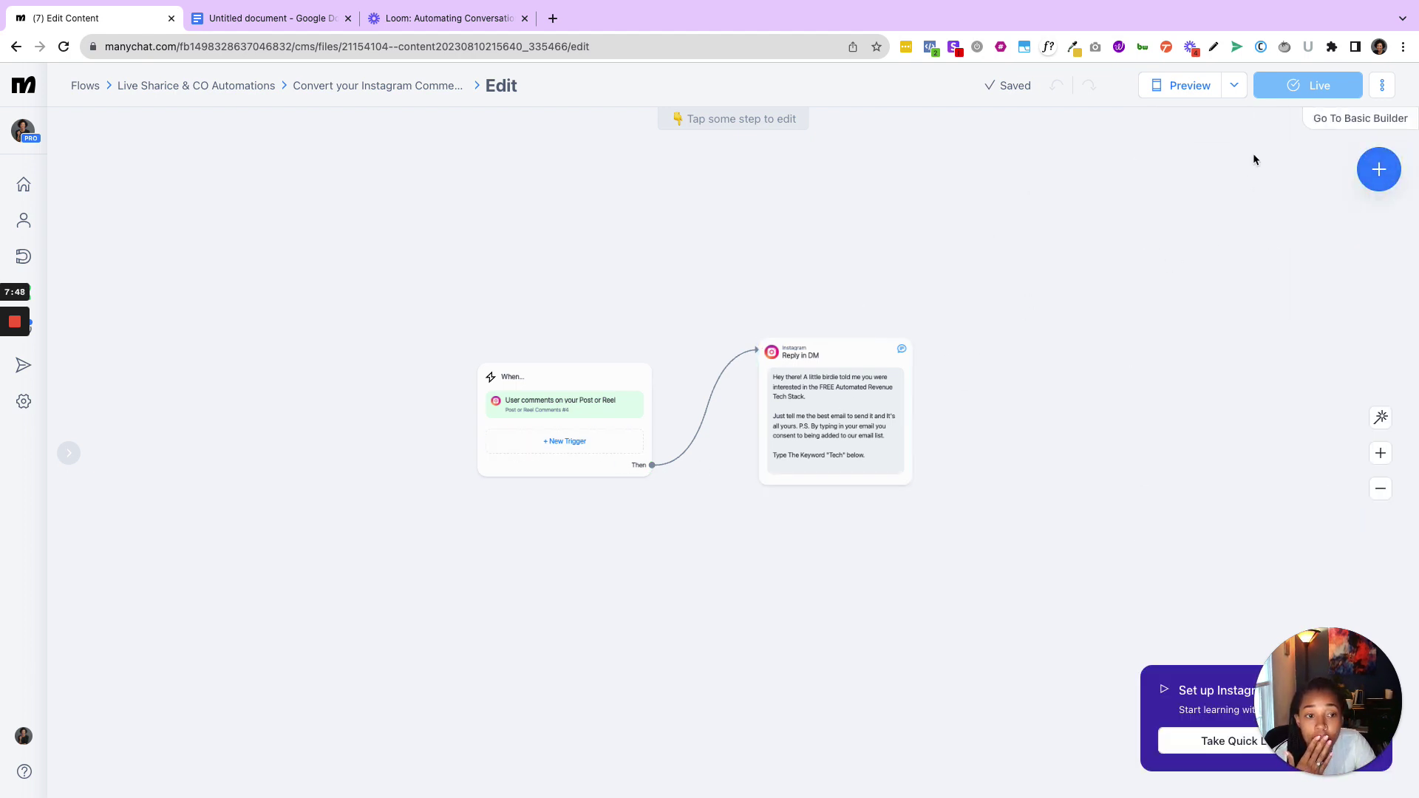
Open the Build an Email List in Instagram DM flow and review its first Send Message step
left_click(237, 86)
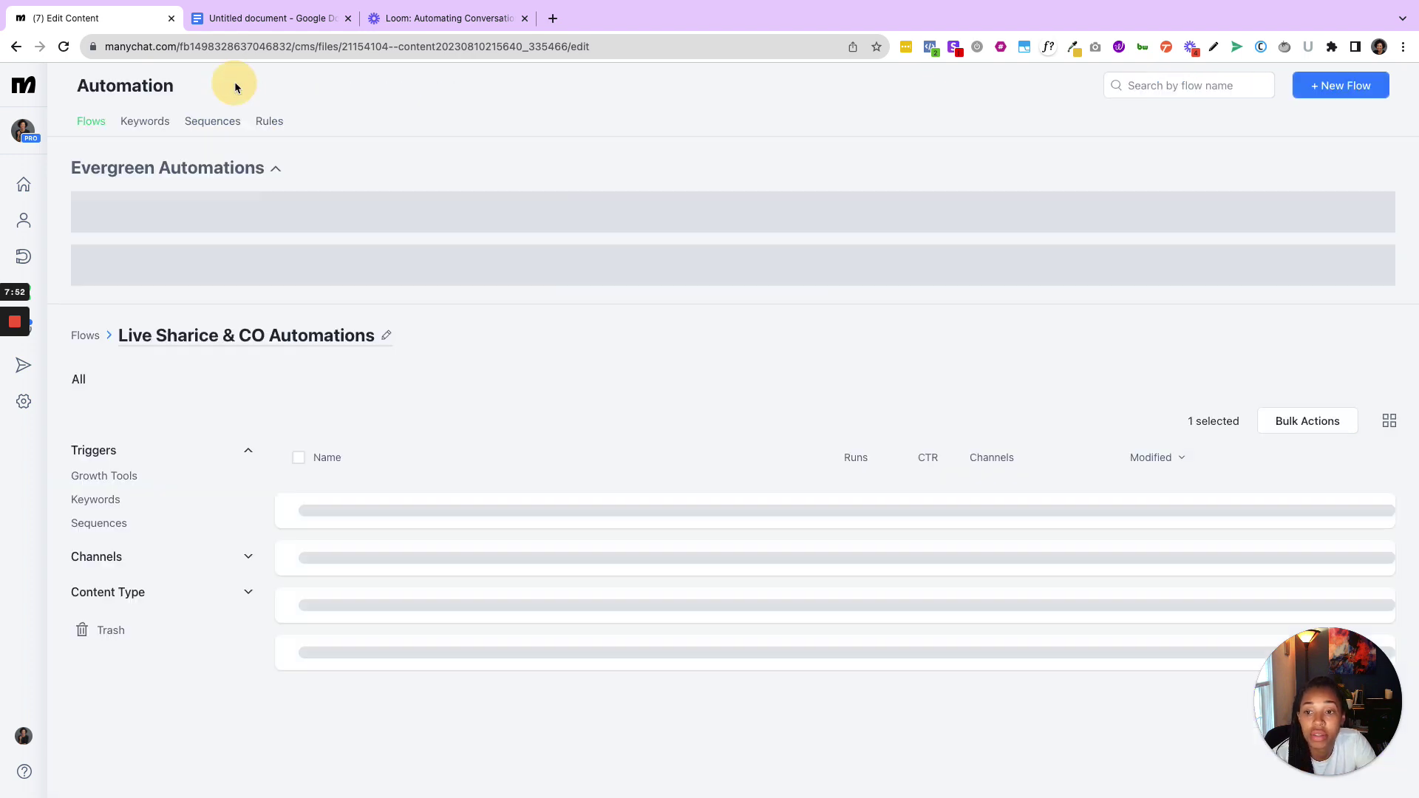
left_click(415, 605)
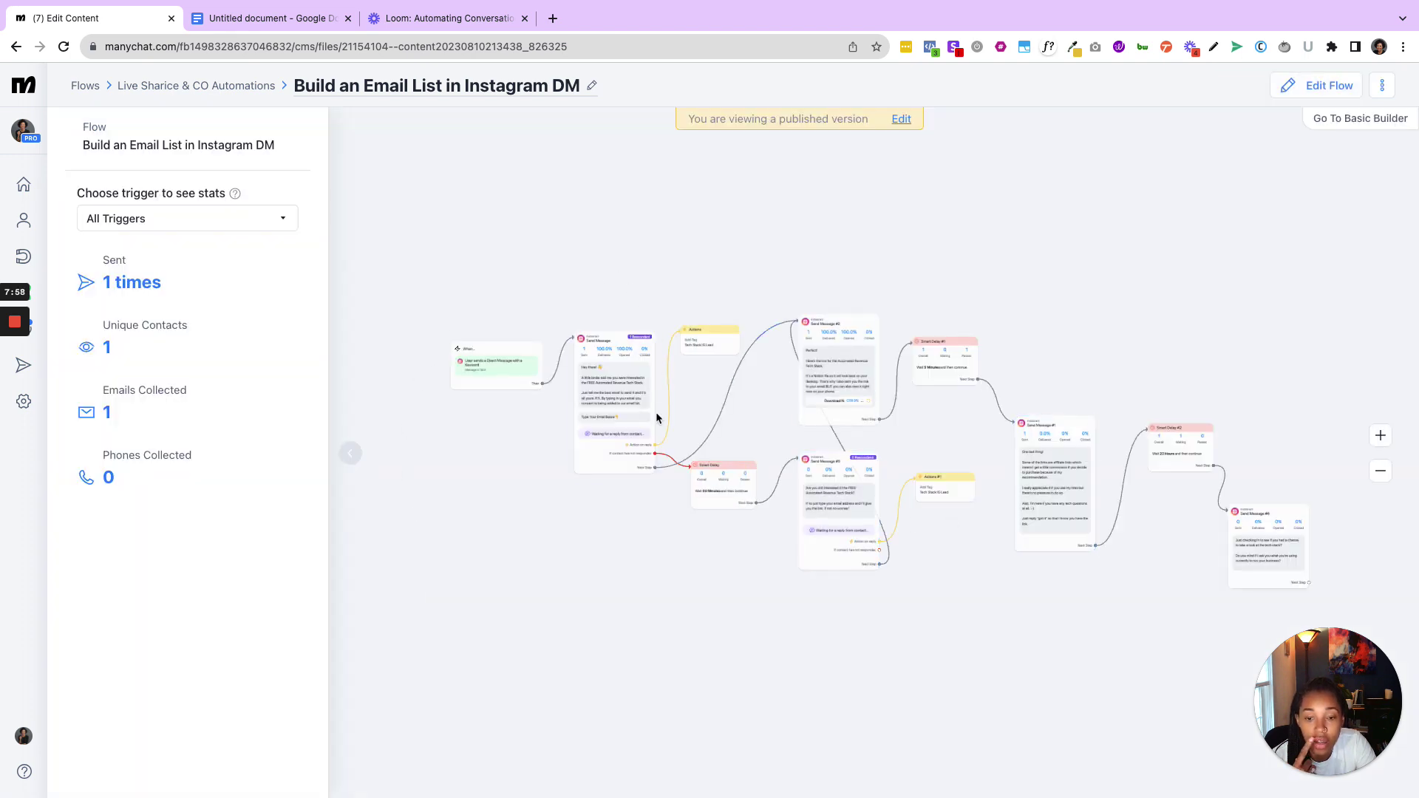
left_click(624, 401)
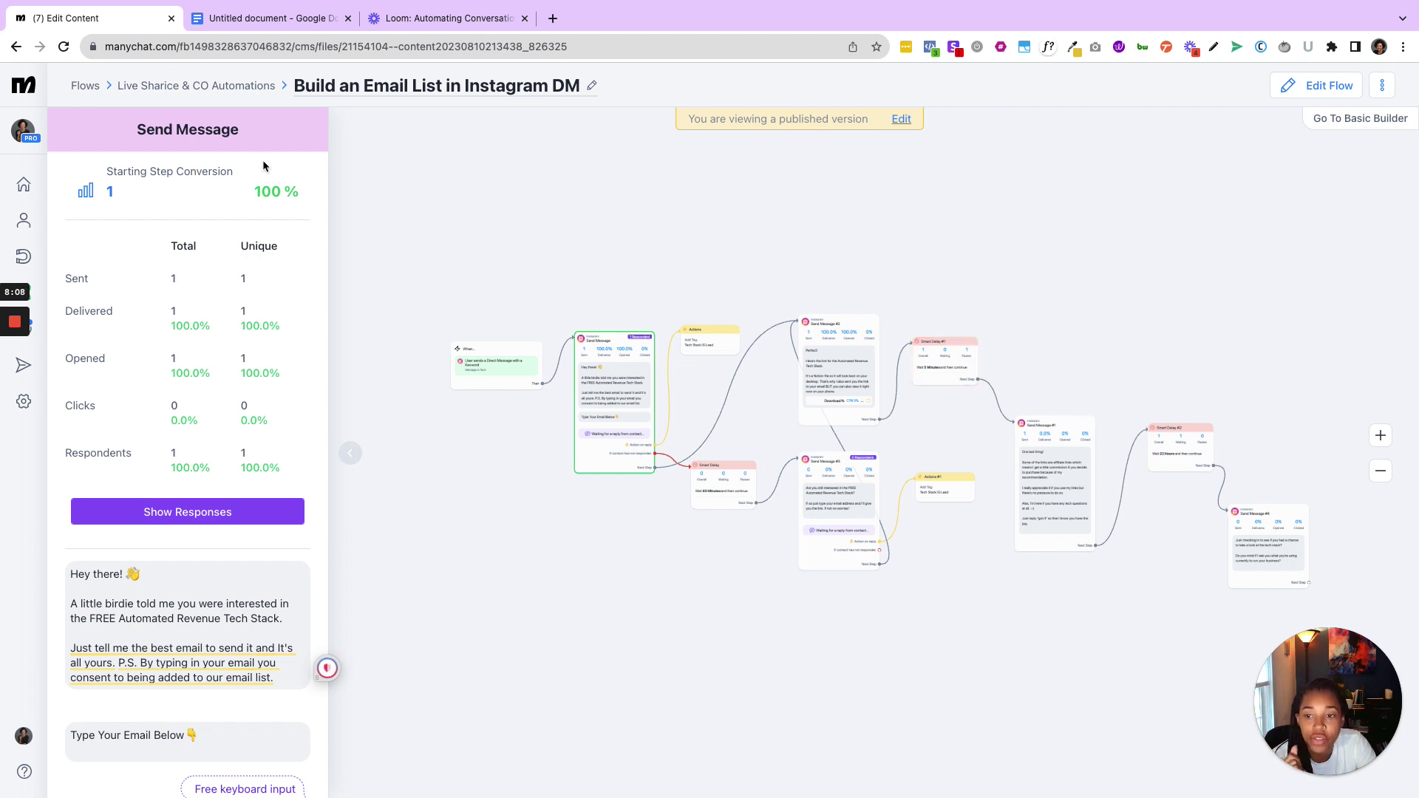
Reopen Convert your Instagram Comments into Sales for editing and delete the "Just tell me the best email" paragraph from the DM message
left_click(249, 86)
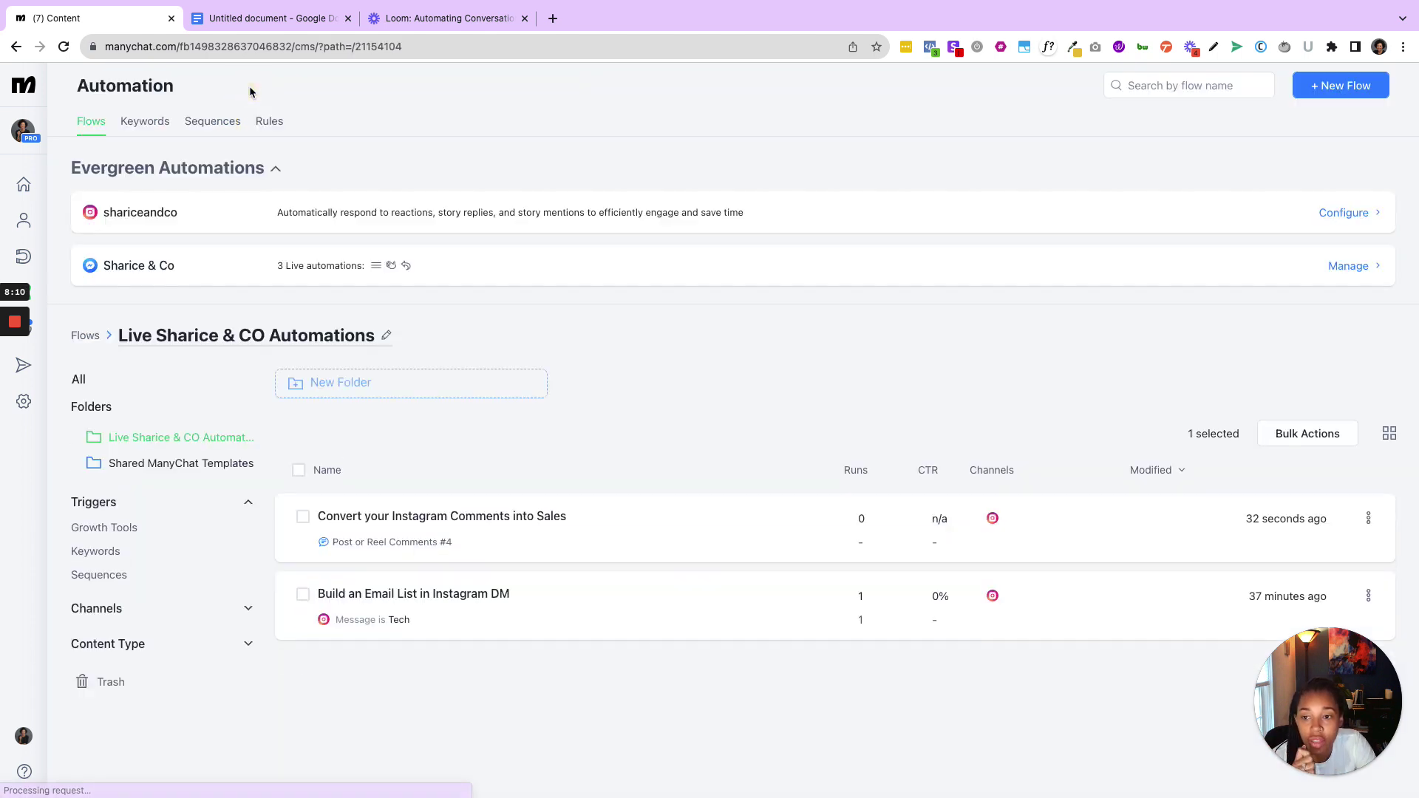
left_click(495, 536)
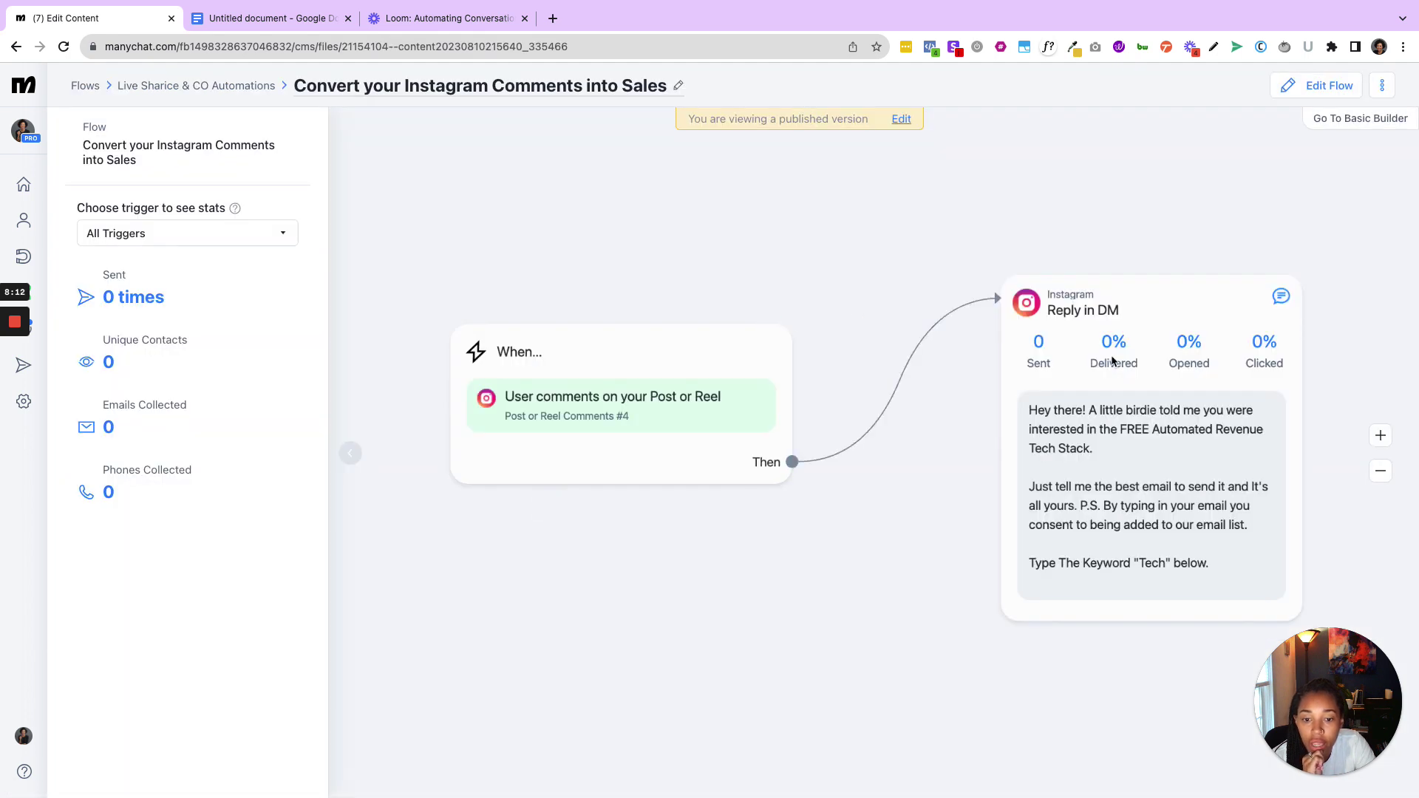
left_click(1312, 85)
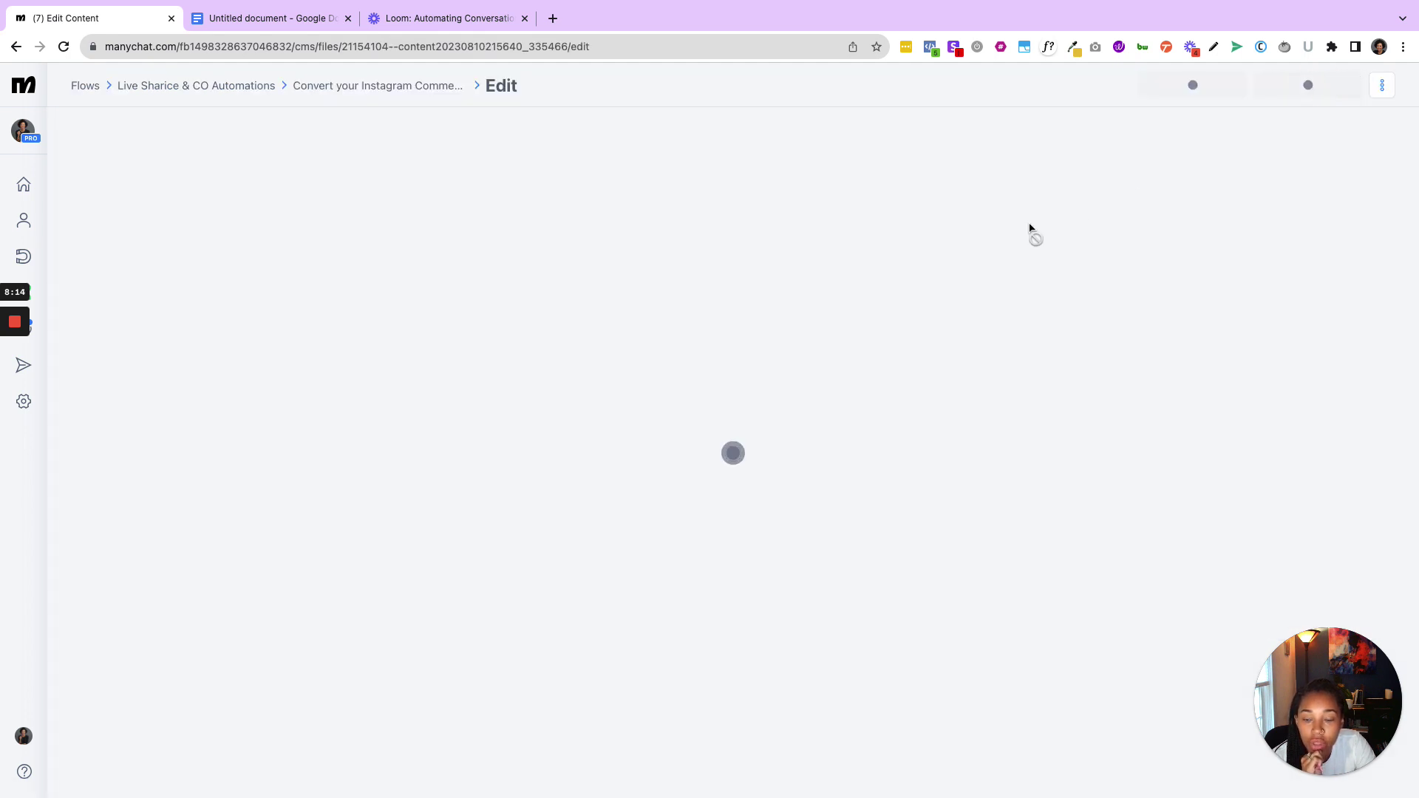
left_click(964, 504)
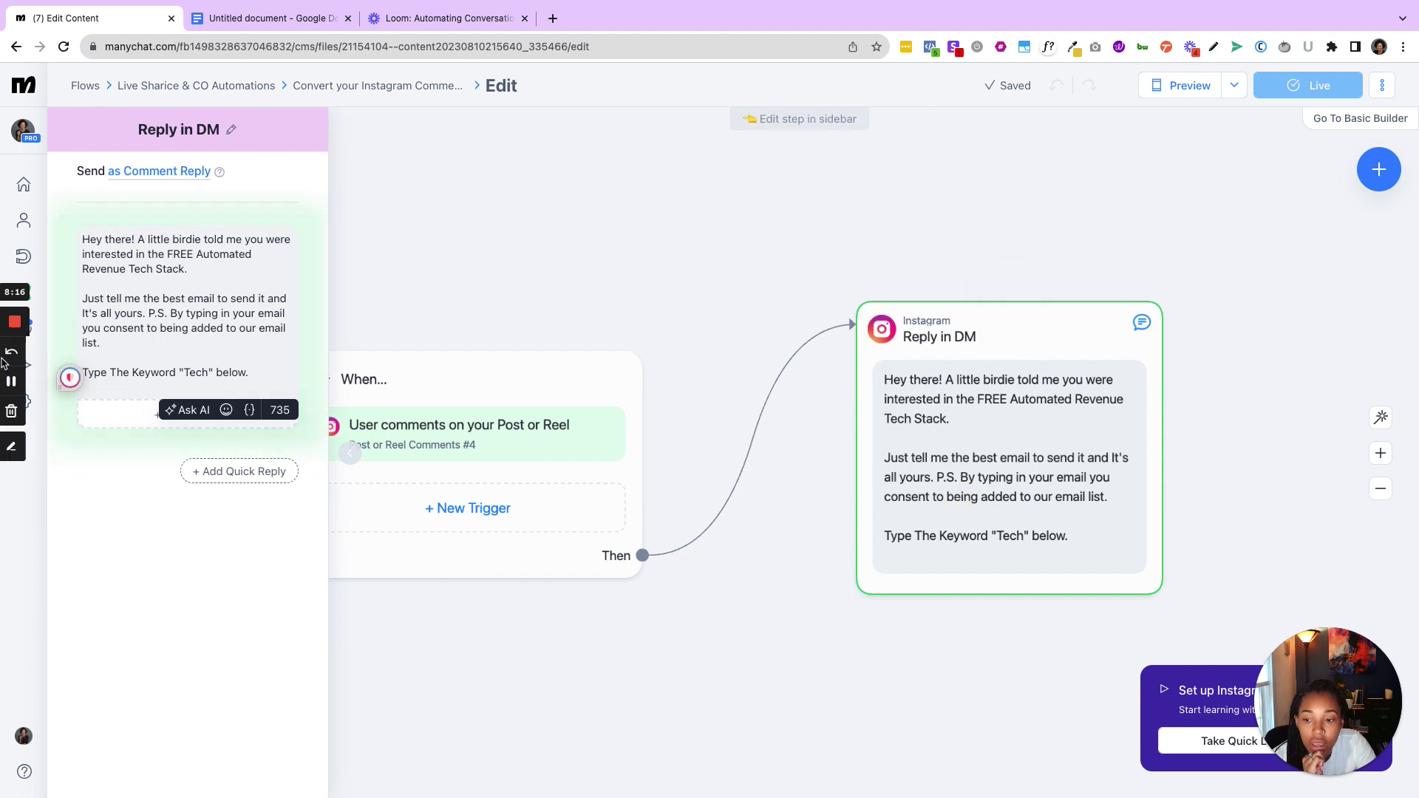
left_click_drag(100, 345, 87, 276)
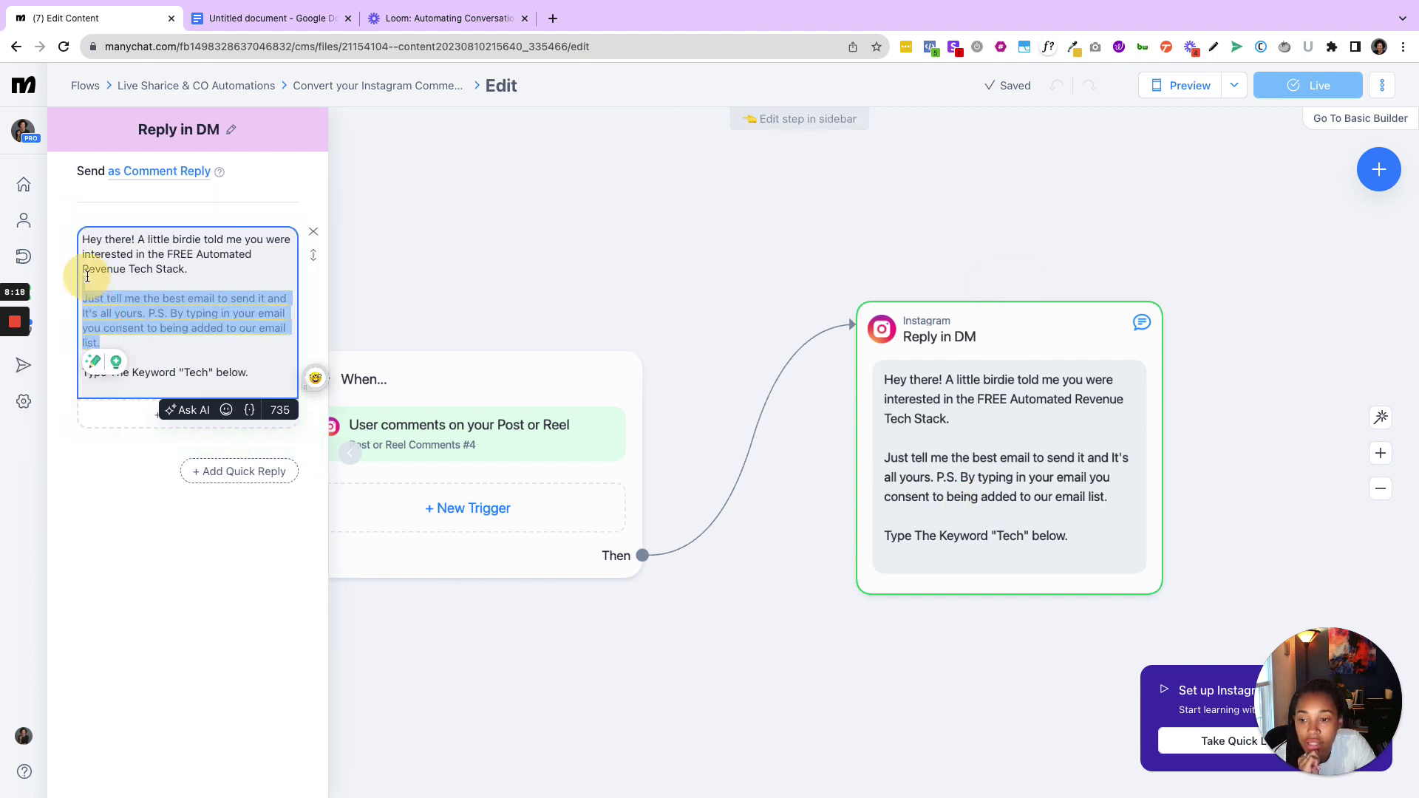
key("BackSpace")
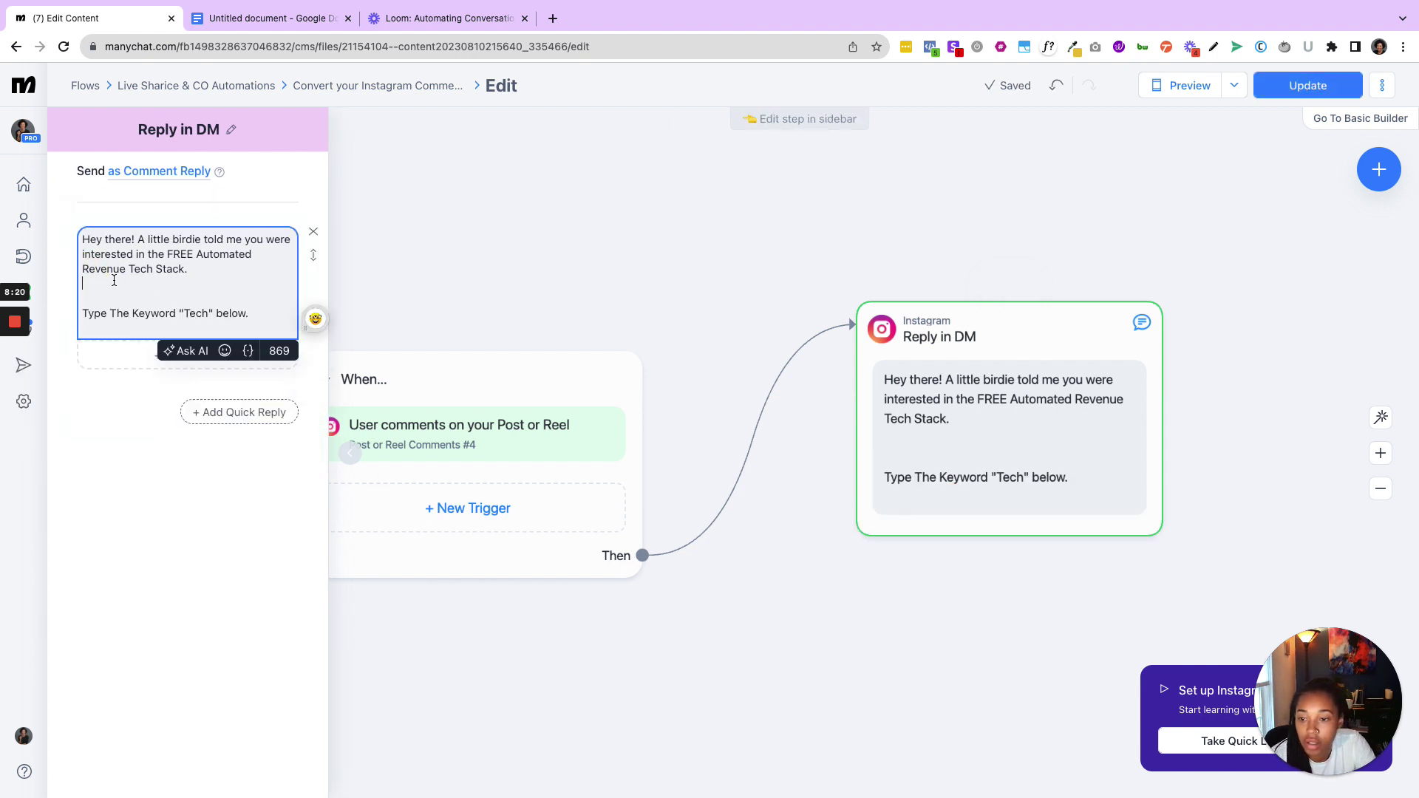
Delete the "A little birdie told me" sentence and bring the keyword line up next to "Hey there!"
left_click_drag(194, 274, 84, 239)
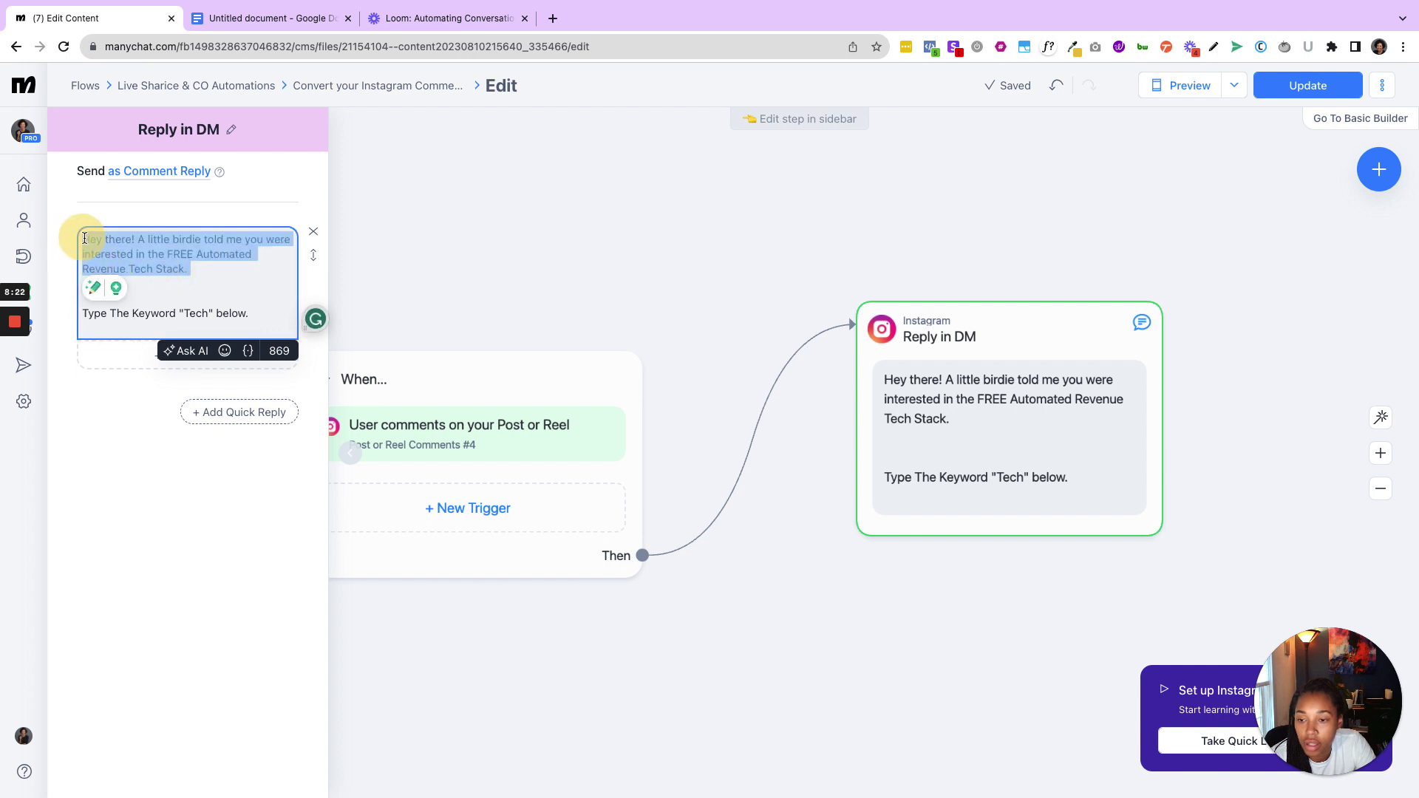
left_click(134, 238, "shift")
key("BackSpace")
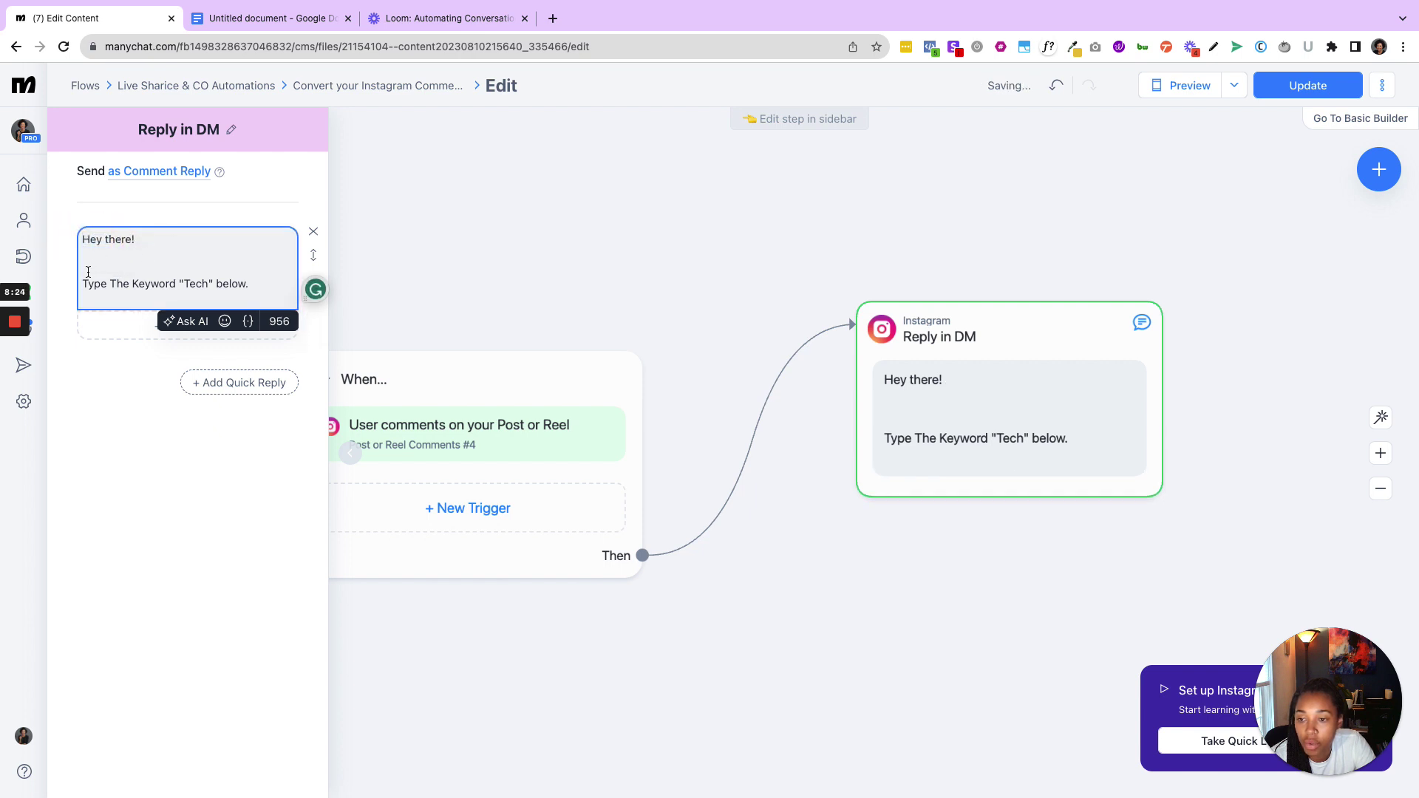
left_click(83, 283)
key("BackSpace")
key("BackSpace")
key("BackSpace")
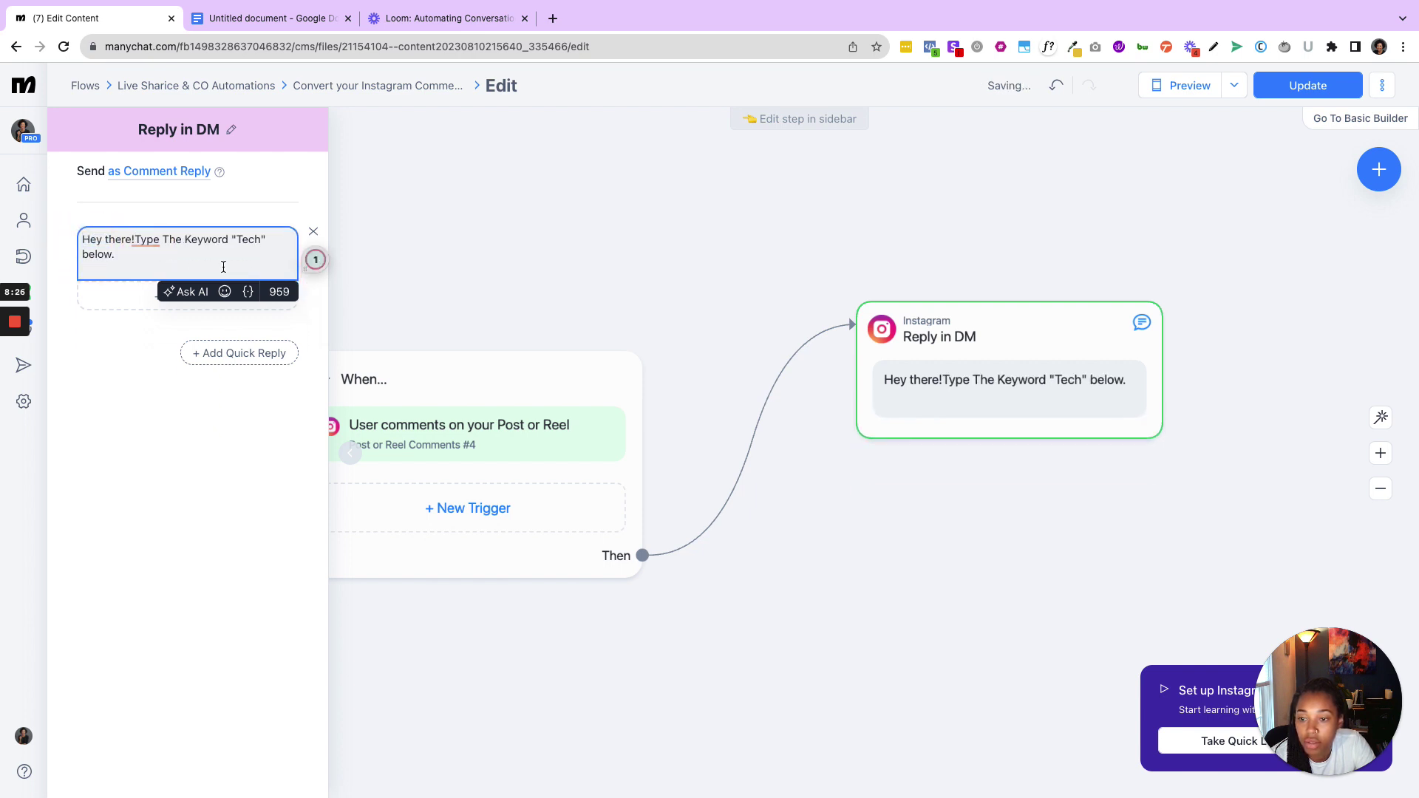
Extend the end of the DM message so it reads "below and my chat assistant will get you the link."
left_click(146, 259)
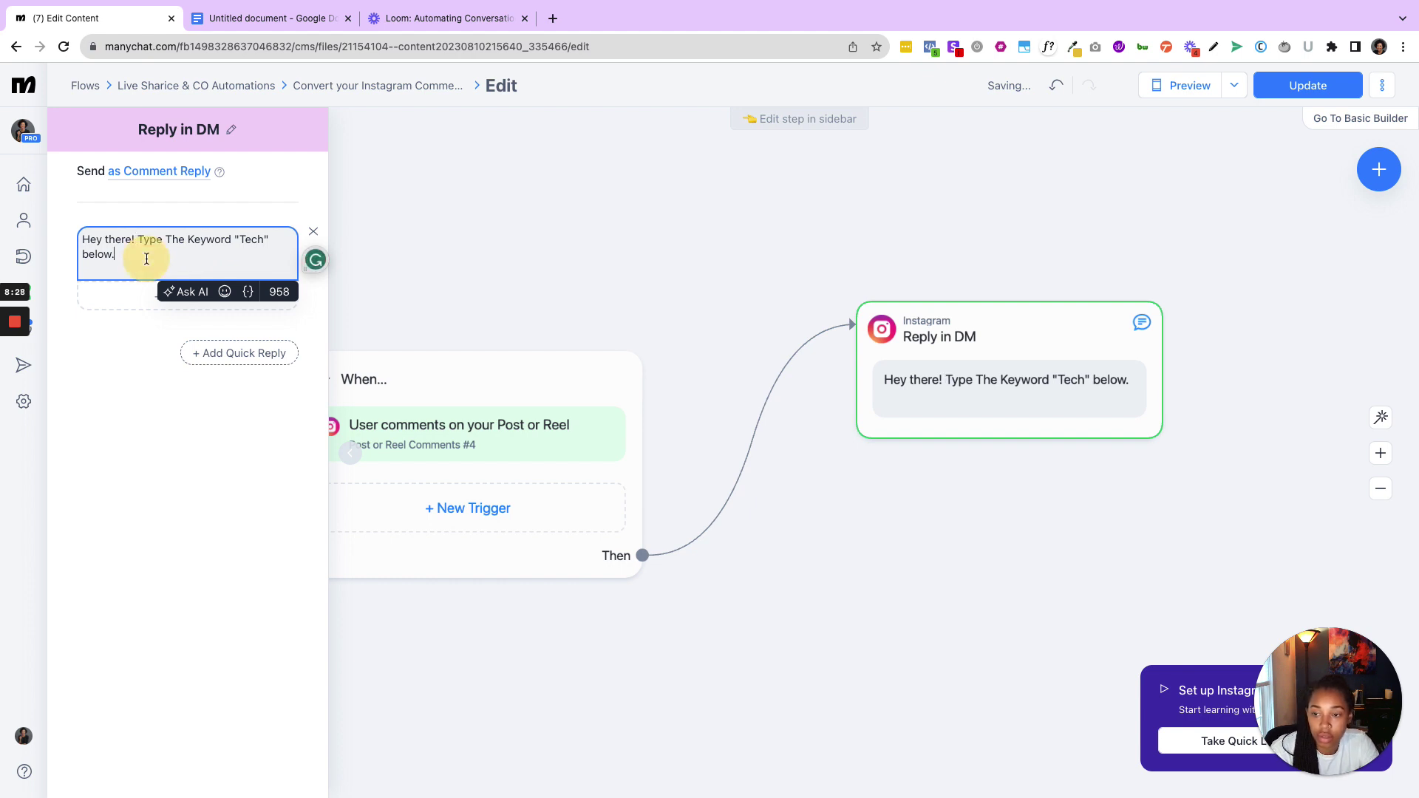
key("BackSpace")
type("and ")
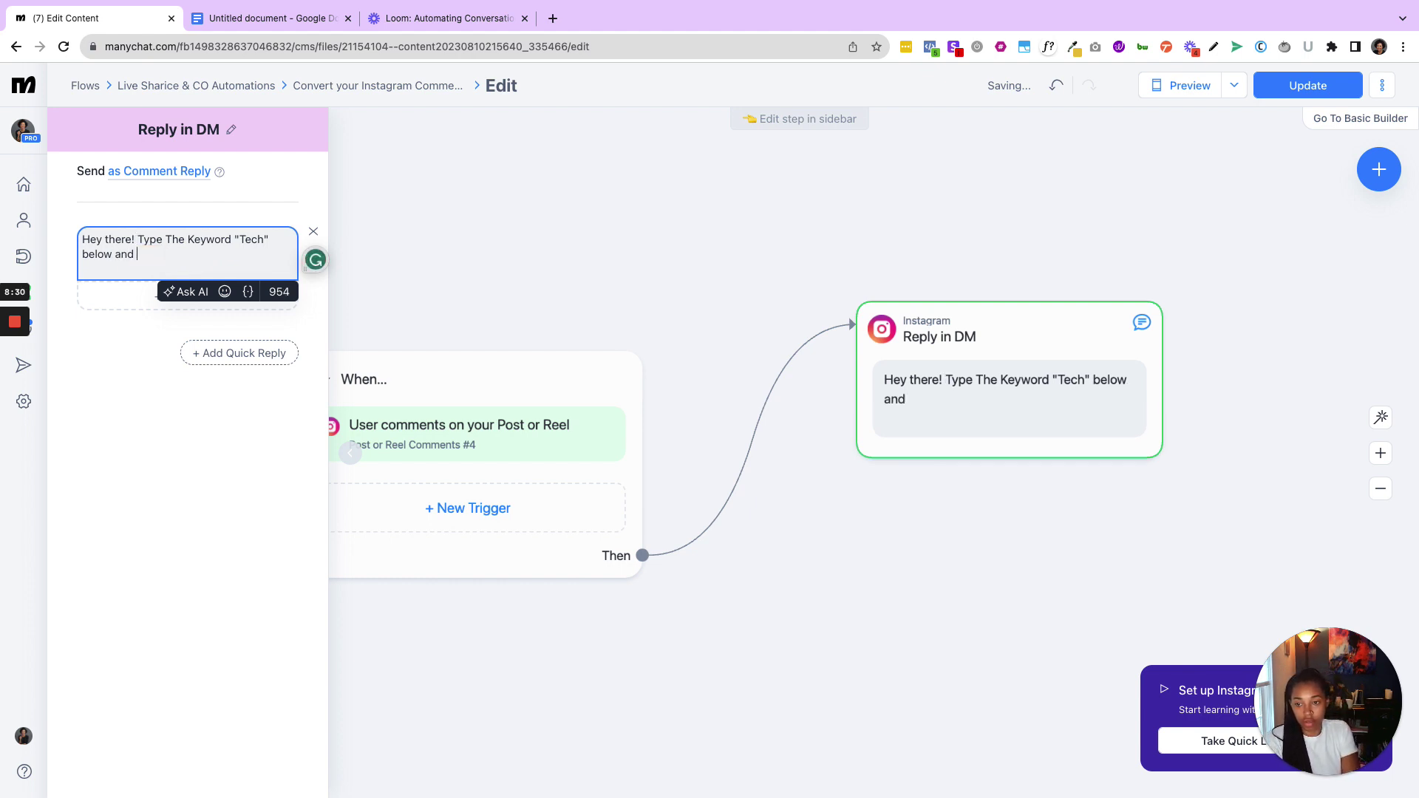
type("my ")
type("chat")
type(" assistant wil")
type("l send you")
key("BackSpace")
key("BackSpace")
key("BackSpace")
key("BackSpace")
key("BackSpace")
key("BackSpace")
key("BackSpace")
key("BackSpace")
type("get ")
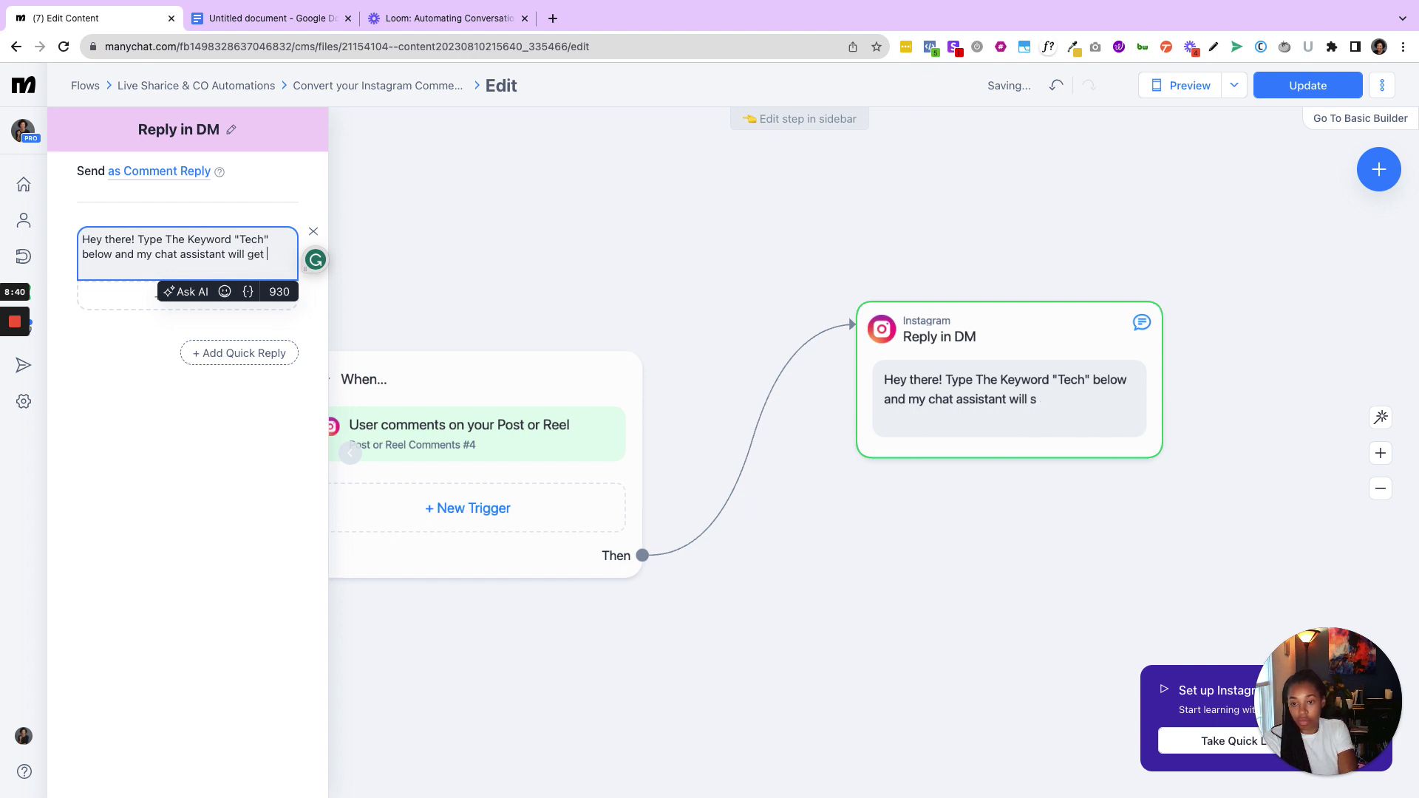
type("you the")
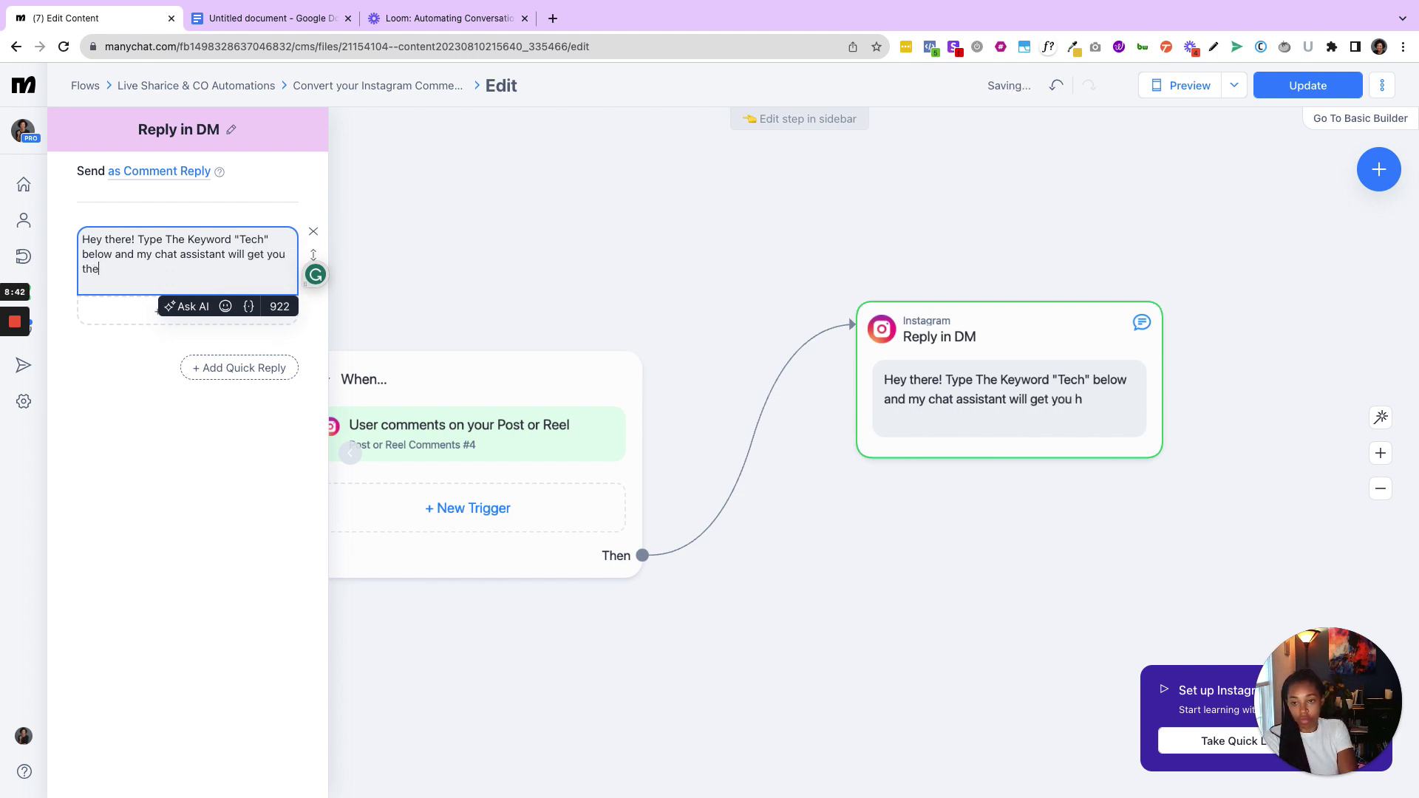
type(" link.")
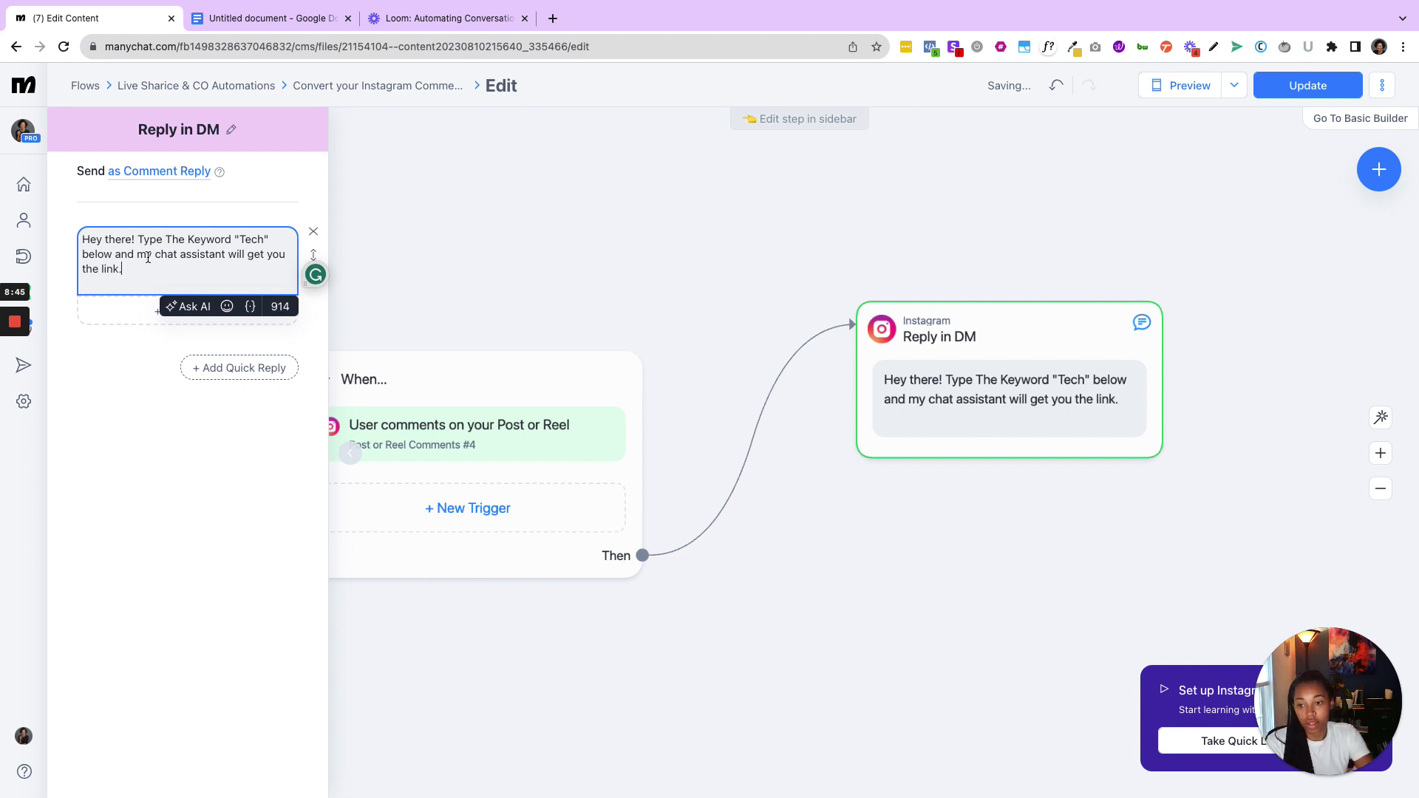
left_click(164, 420)
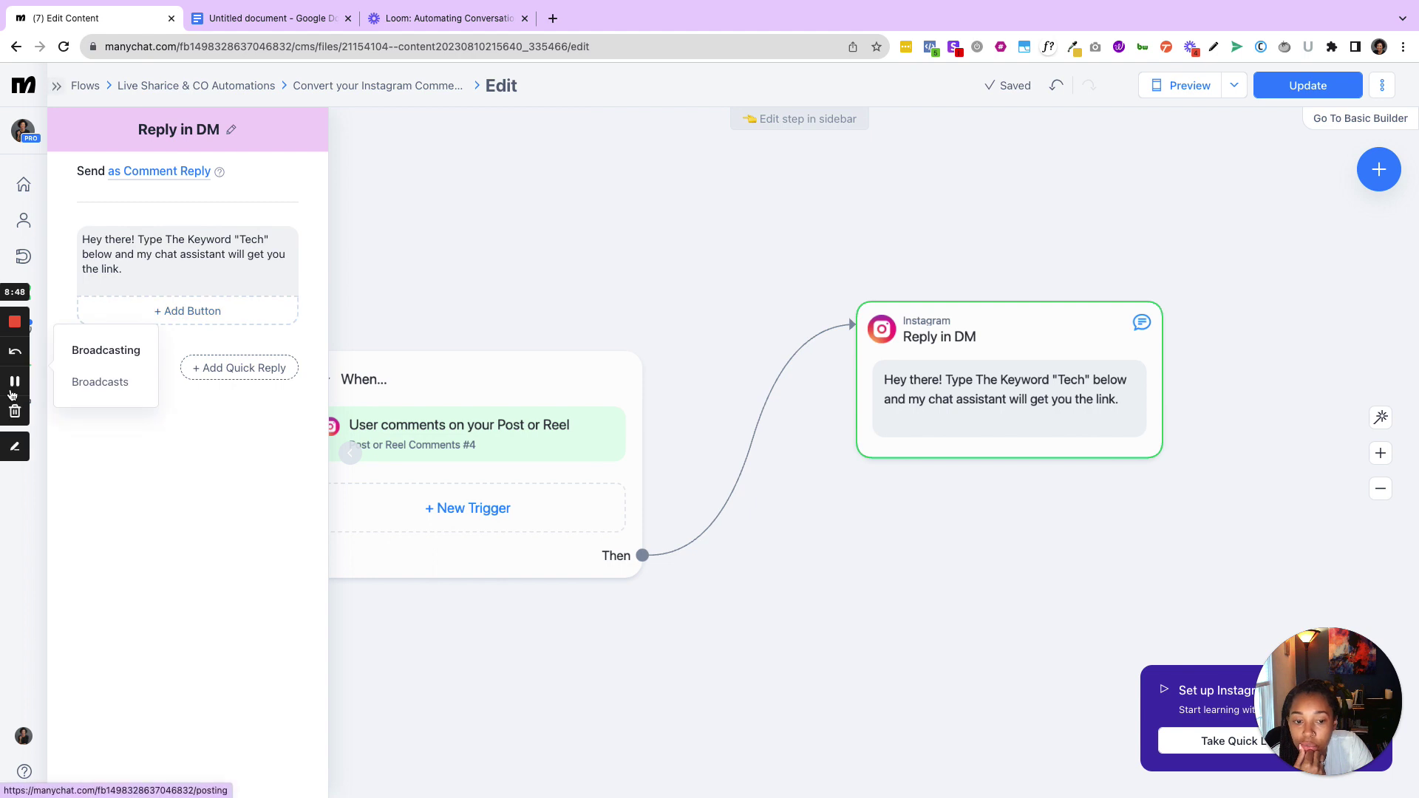
Add a smiling emoji after "the link." at the end of the DM message
left_click(188, 271)
left_click(181, 273)
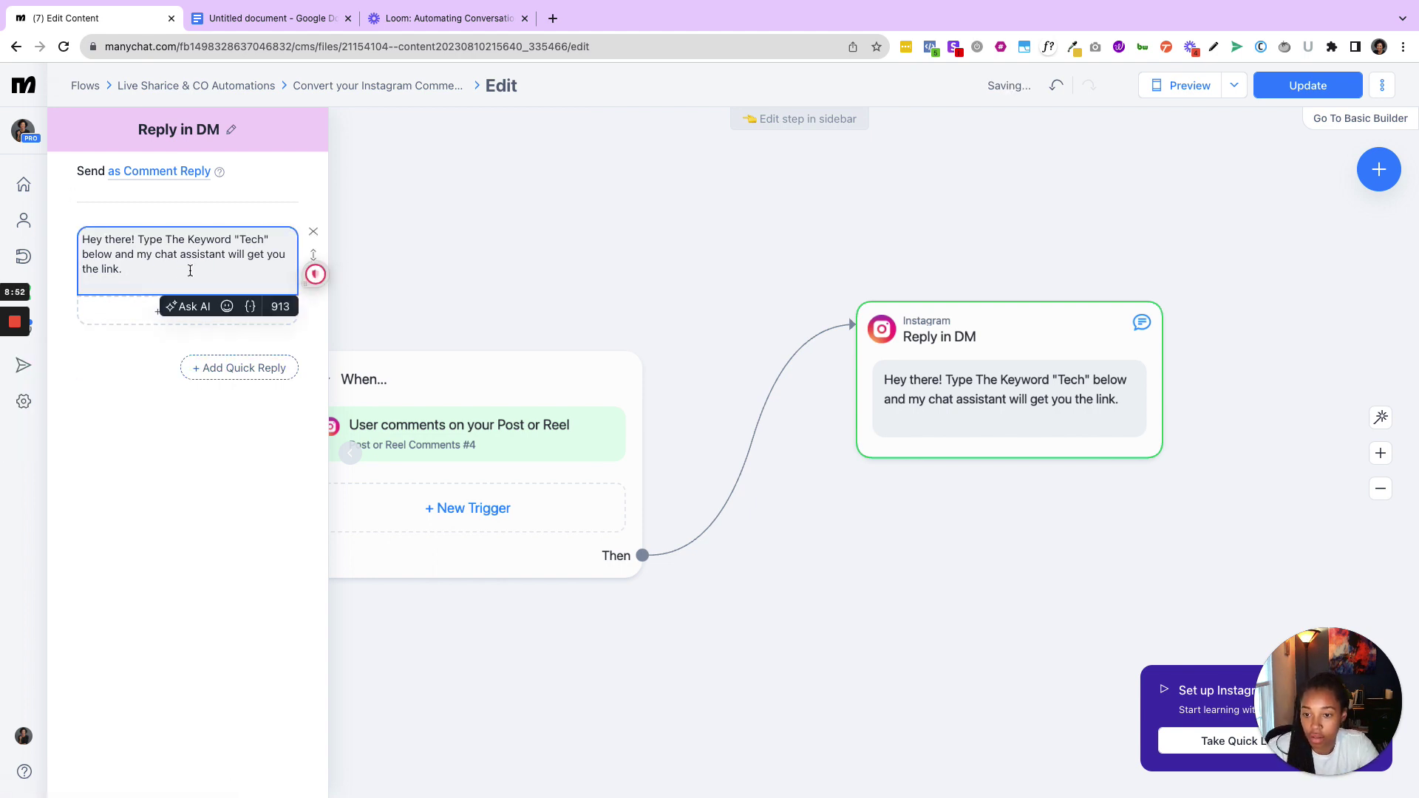
left_click(226, 306)
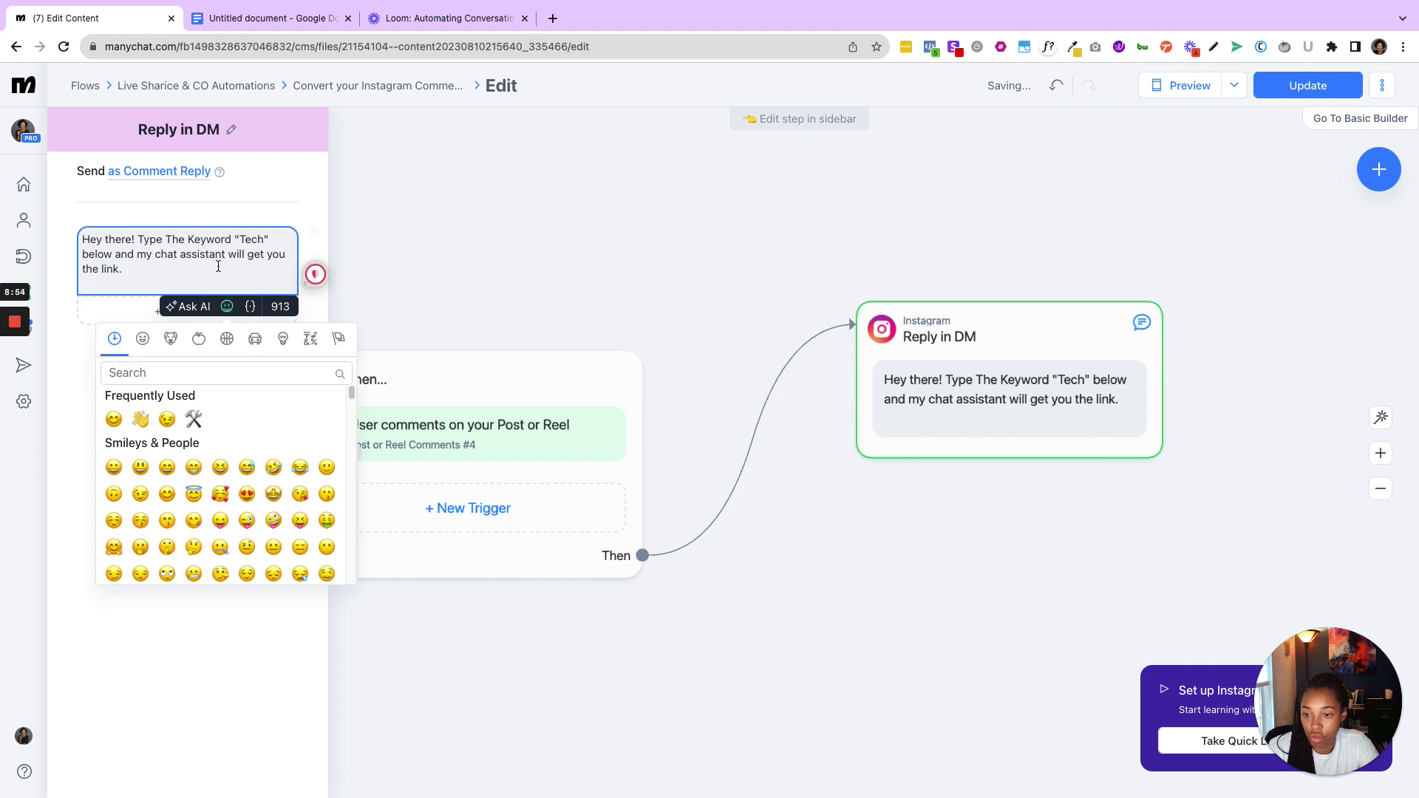
left_click(114, 419)
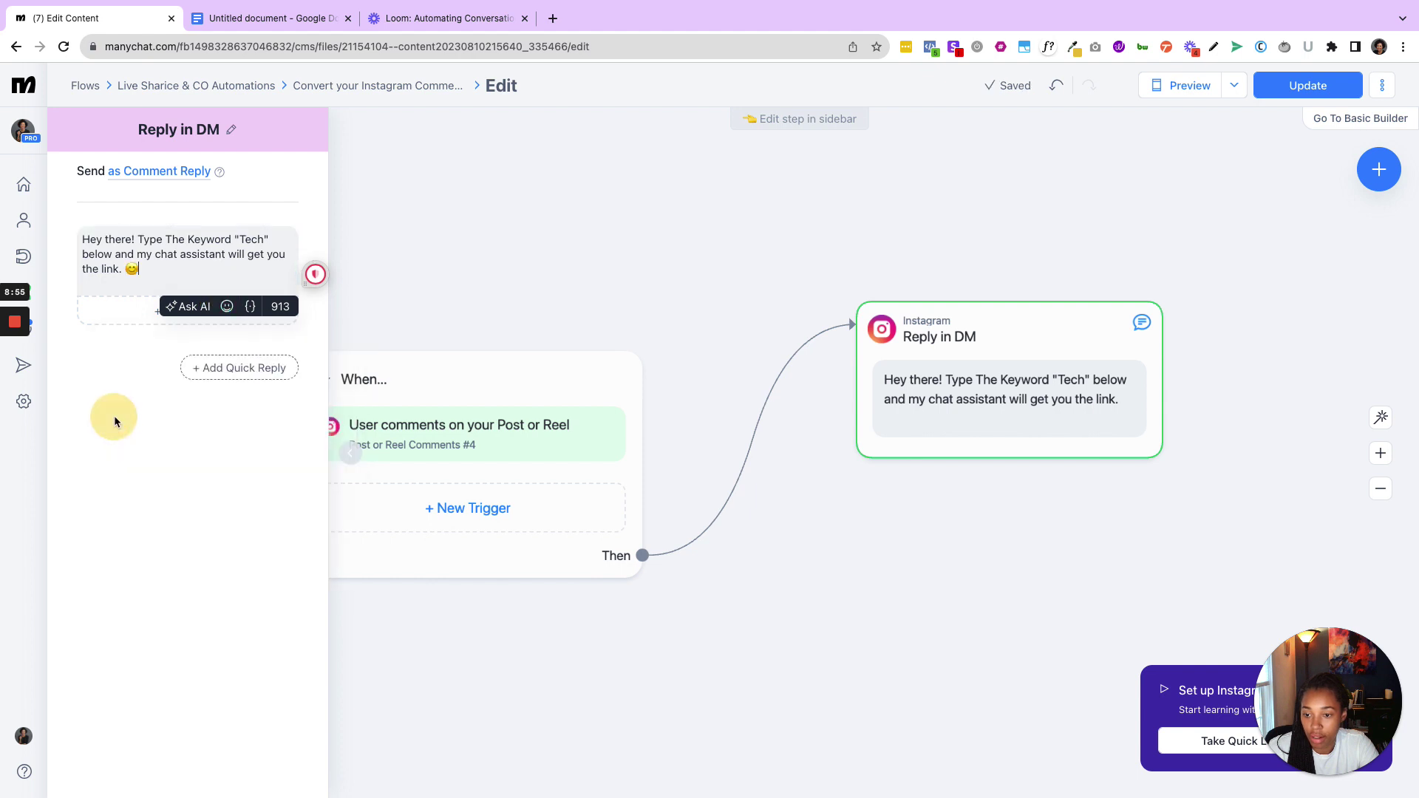
left_click(164, 523)
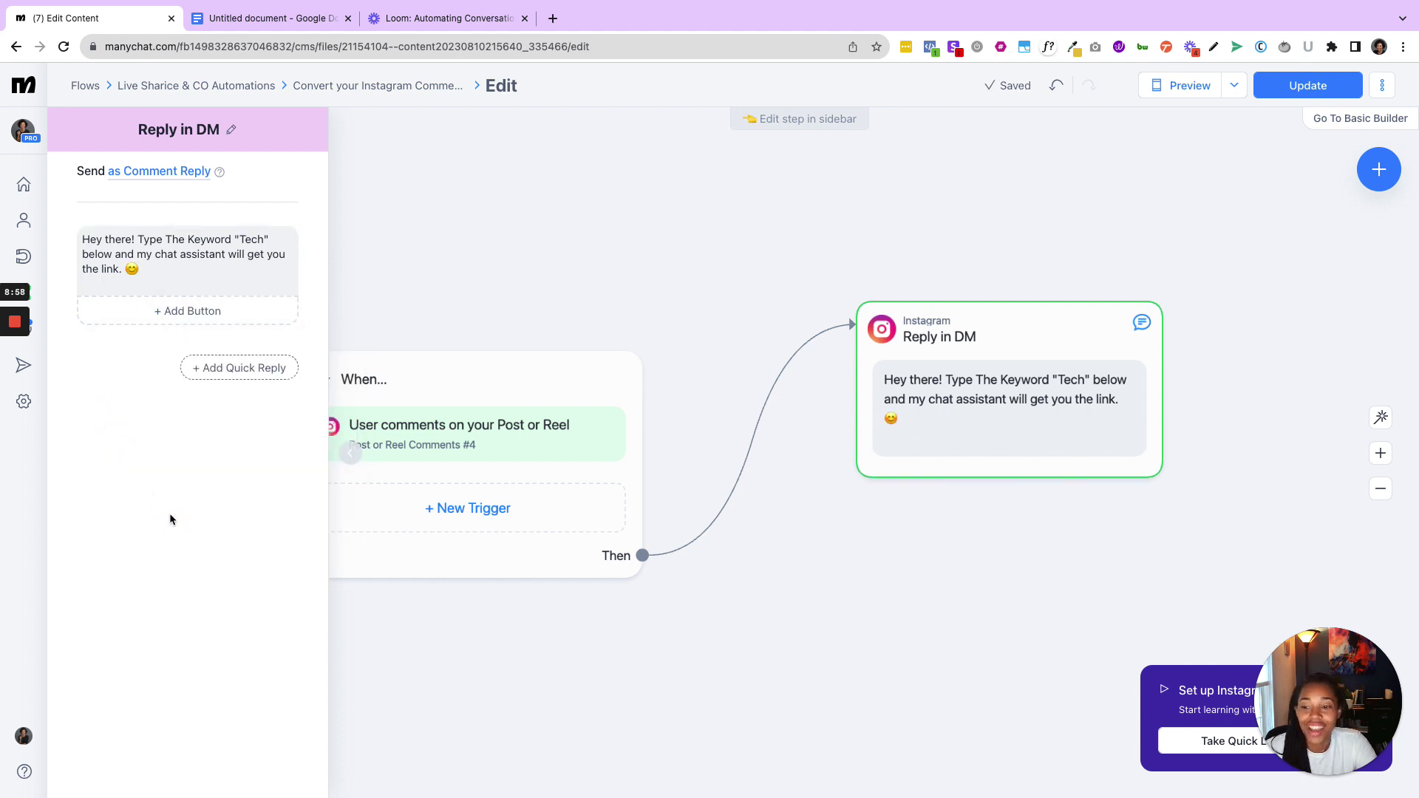
Publish the updated comment automation and show the revised DM in the phone preview
left_click(1286, 86)
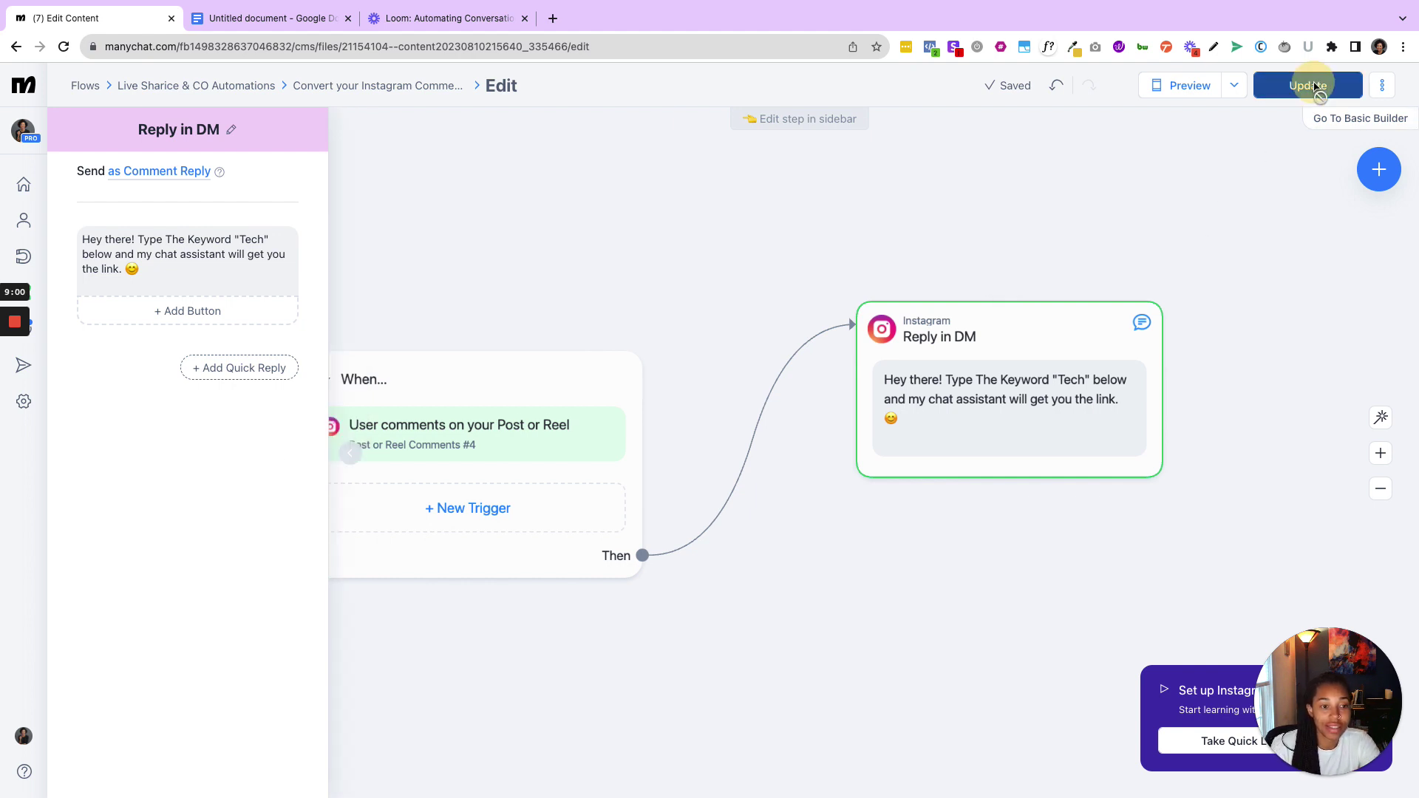
left_click(1184, 87)
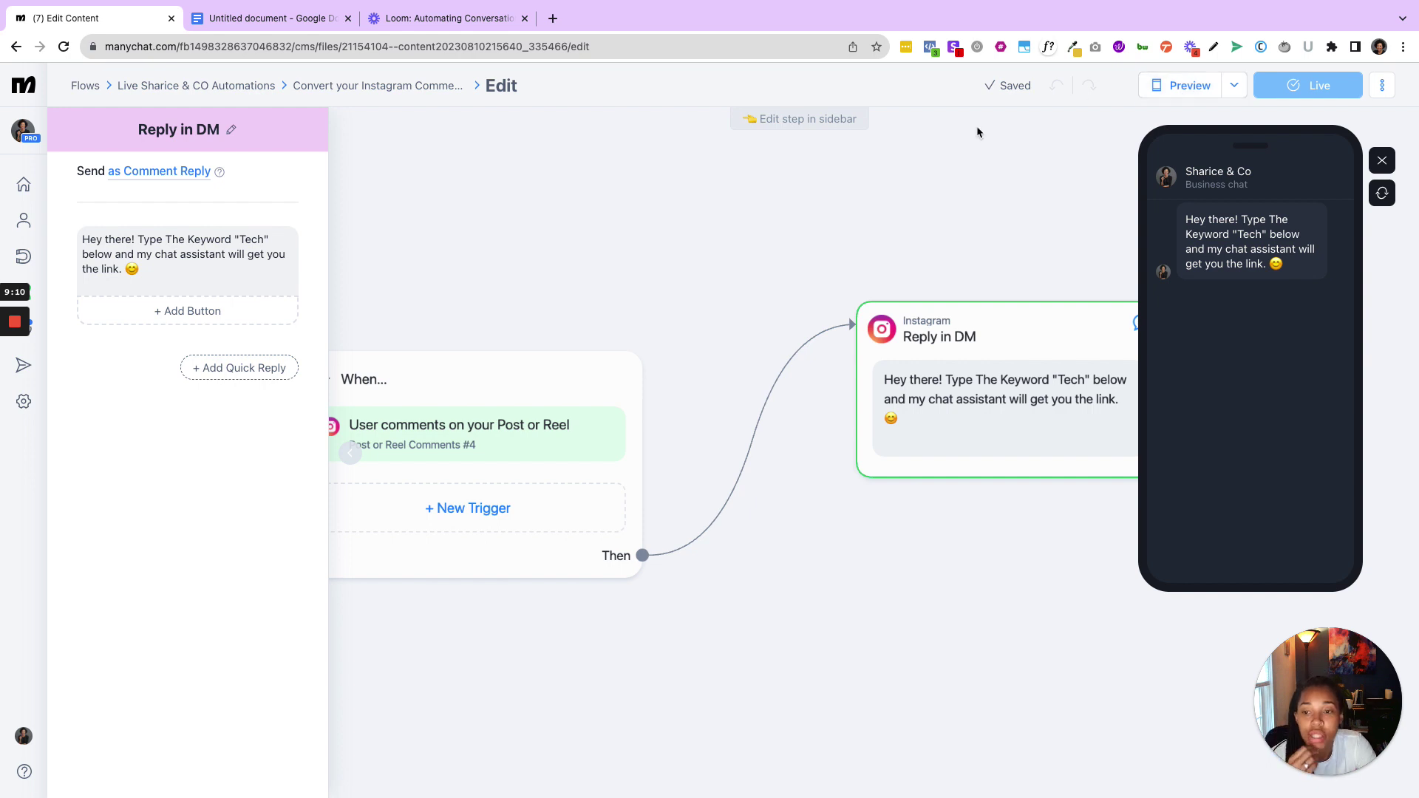
Return to the Build an Email List in Instagram DM flow and inspect the message that asks for the email
left_click(249, 87)
left_click(429, 608)
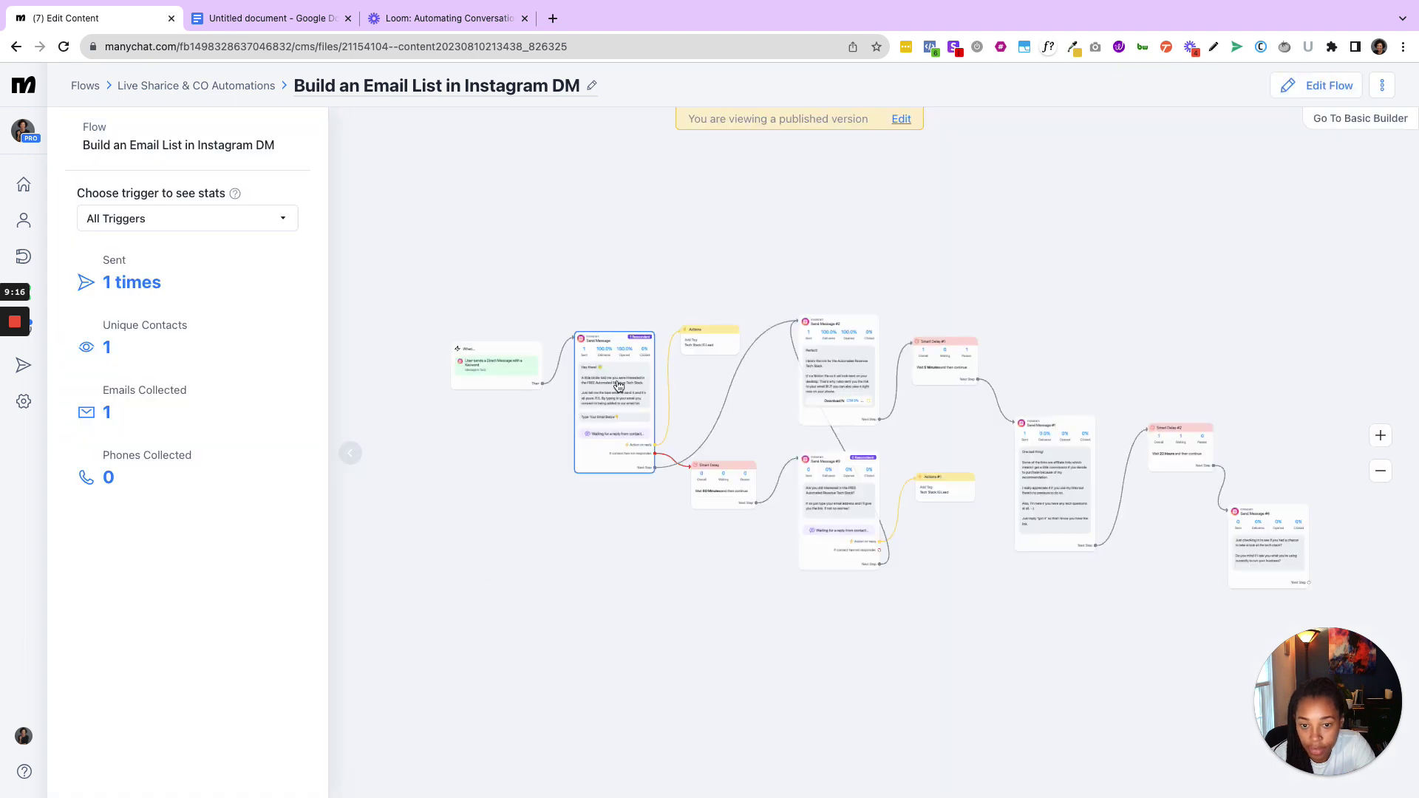
left_click(617, 385)
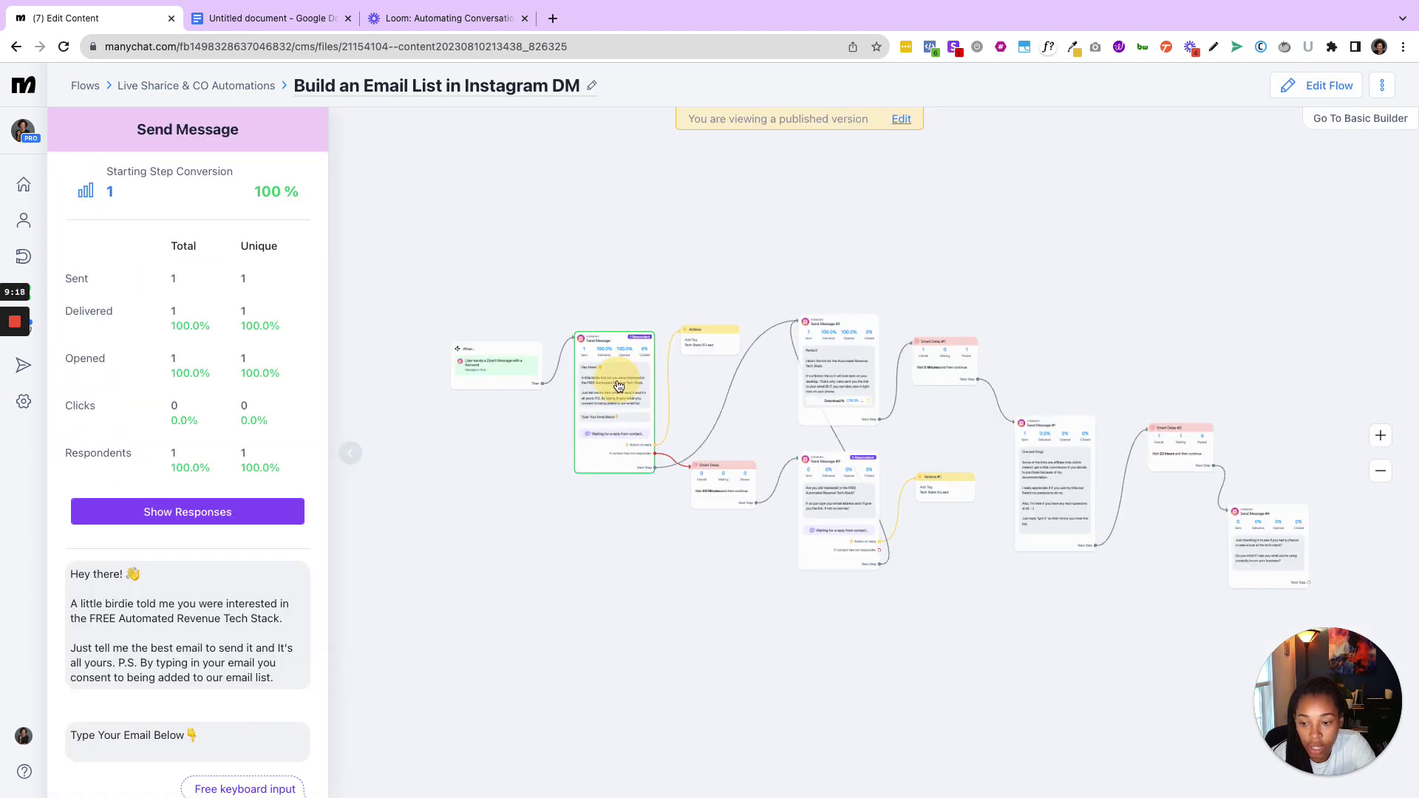